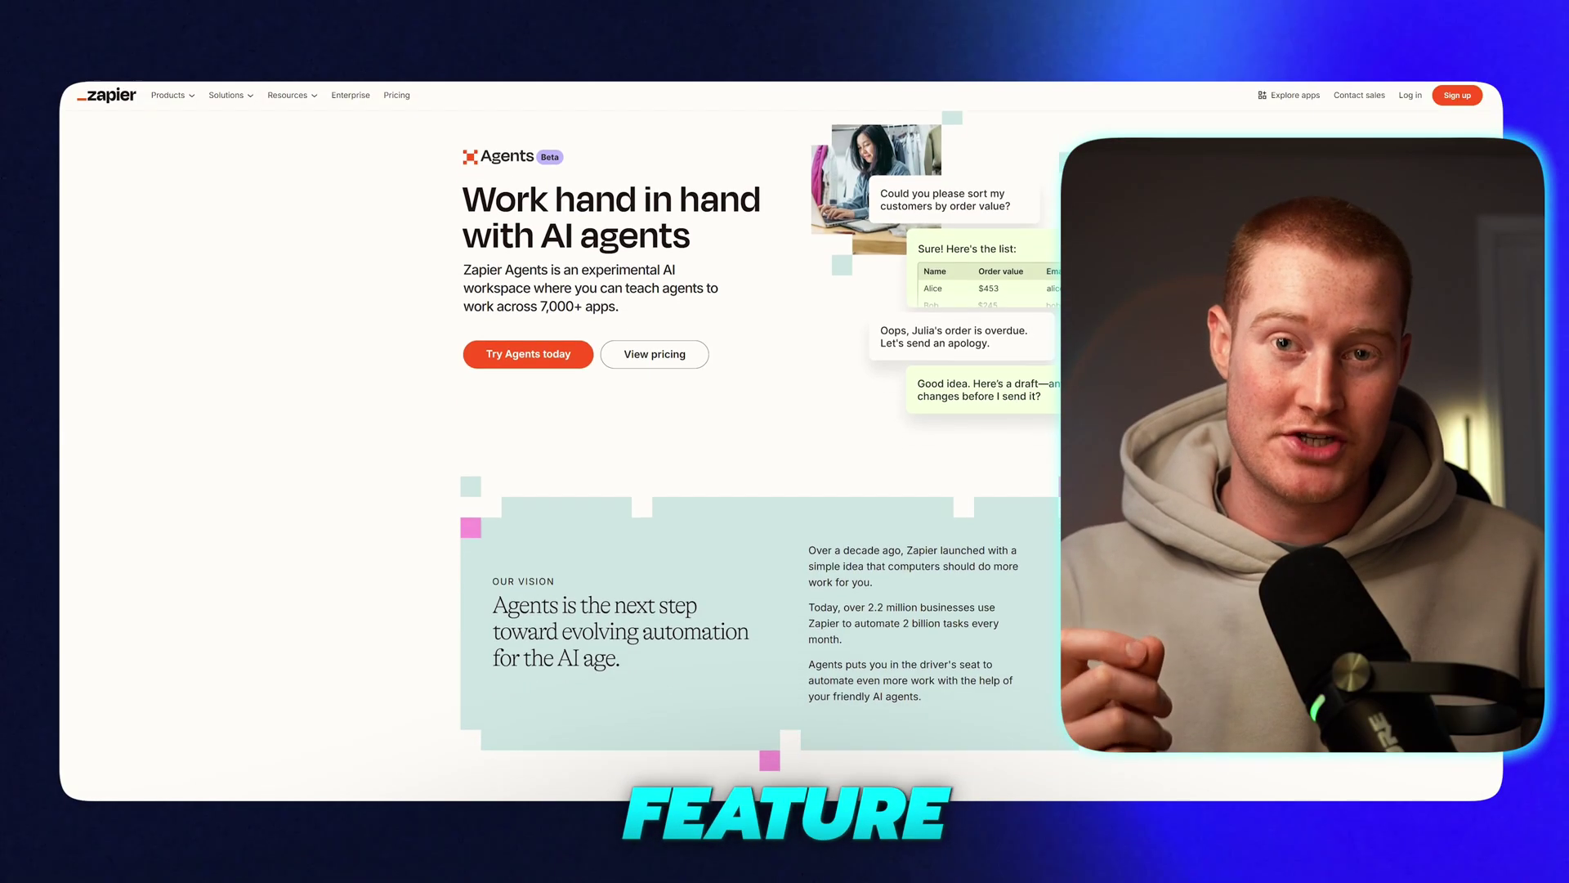
{"action": "scroll", "coordinate": [780, 455], "scroll_direction": "down", "scroll_amount": 1}
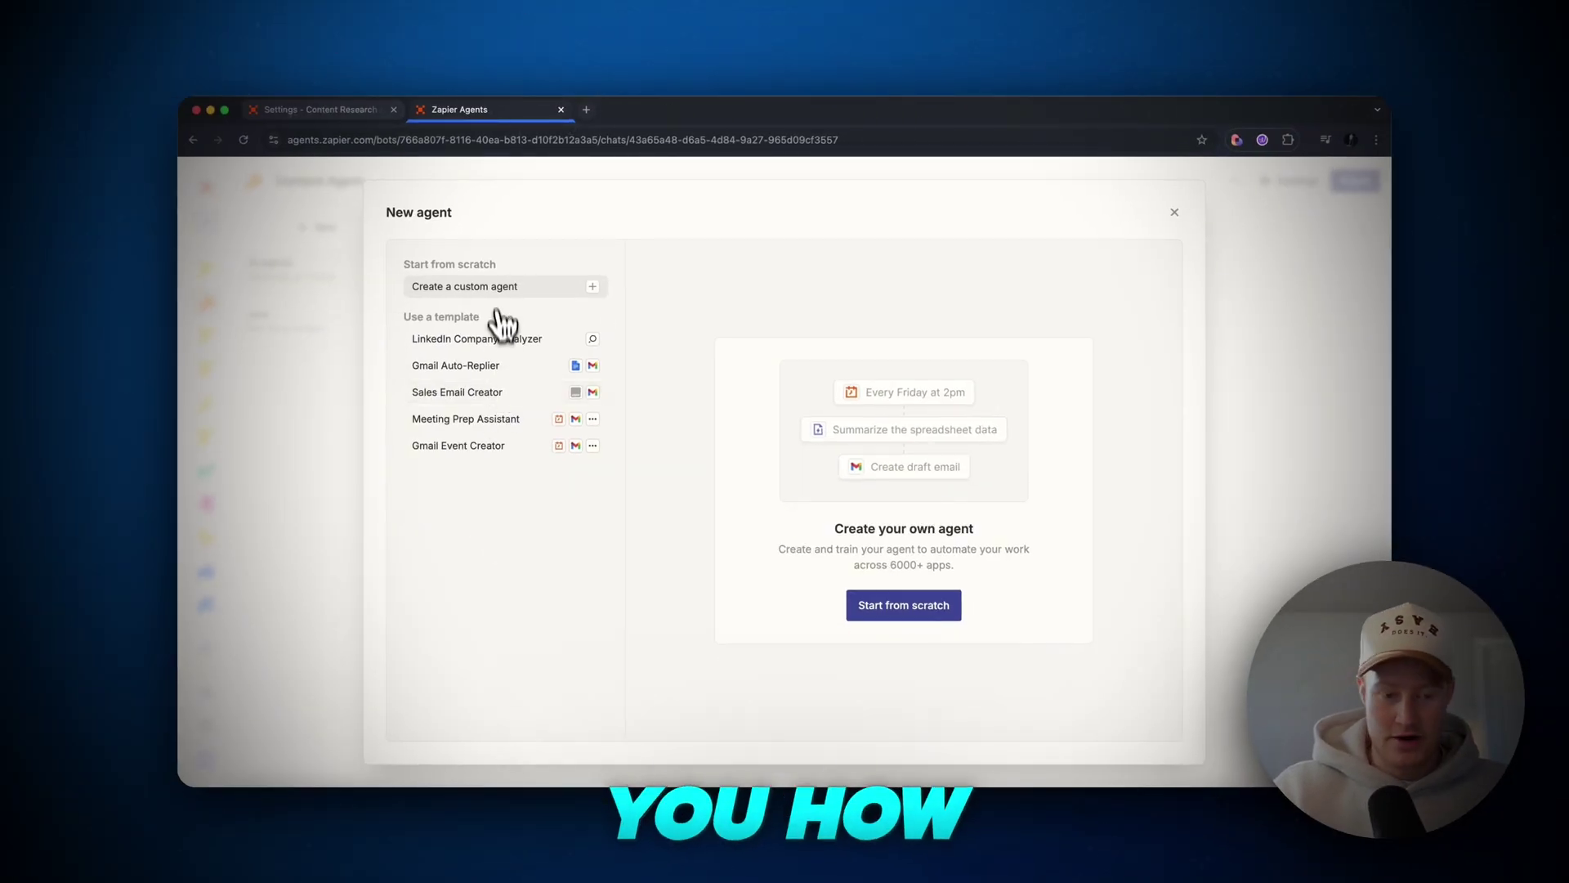
Step: Build a scratch agent, save its Slack channel-message research behavior, and run a test
{"action": "left_click", "coordinate": [877, 611]}
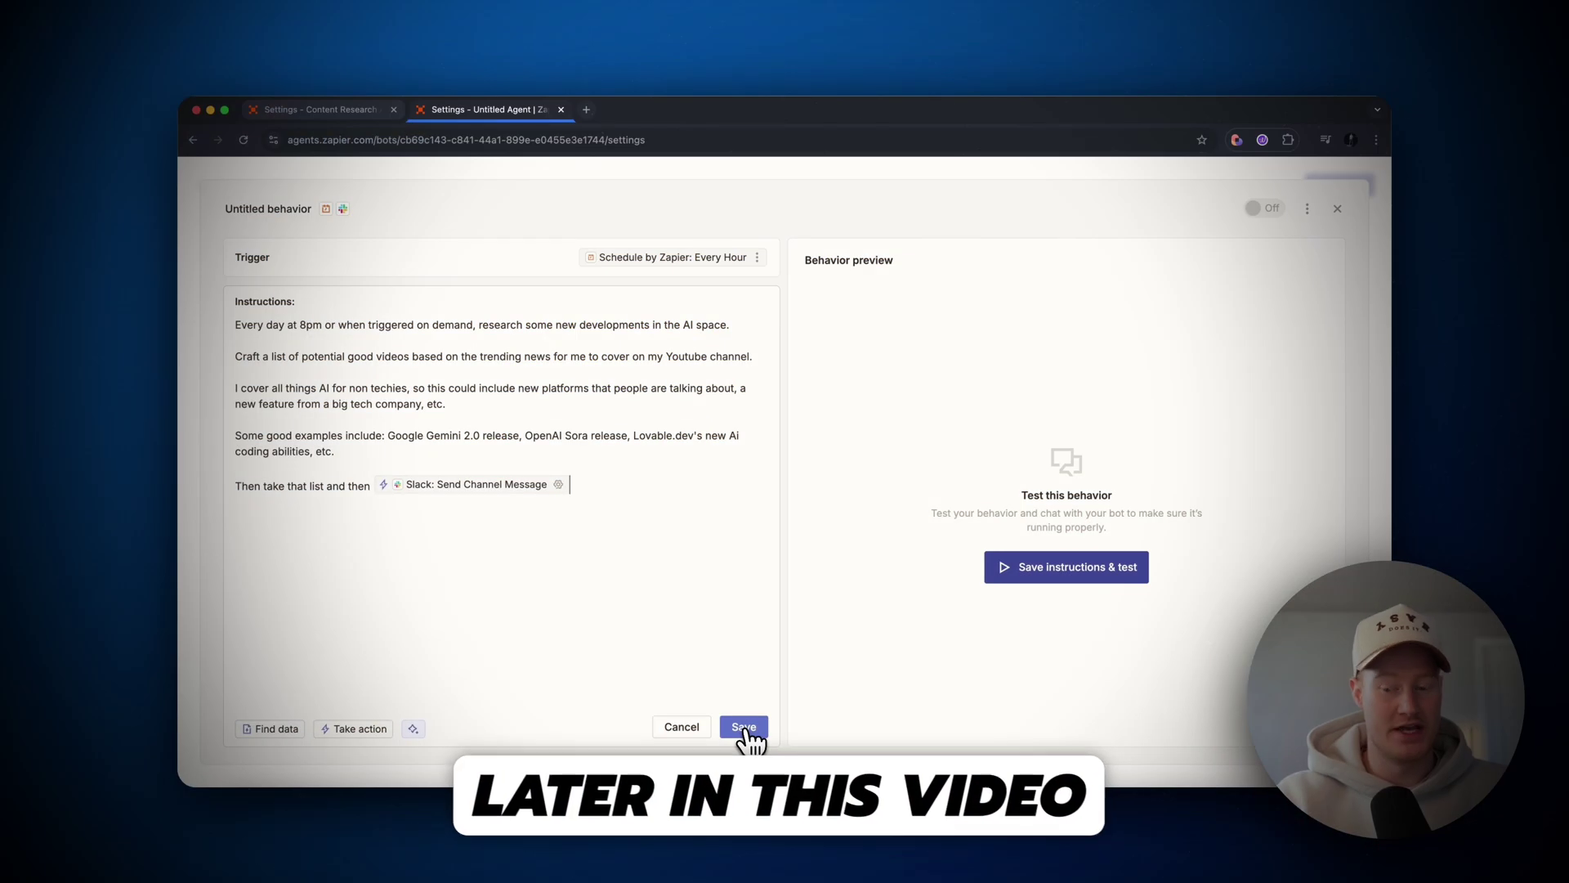
{"action": "left_click", "coordinate": [747, 736]}
{"action": "left_click", "coordinate": [1128, 602]}
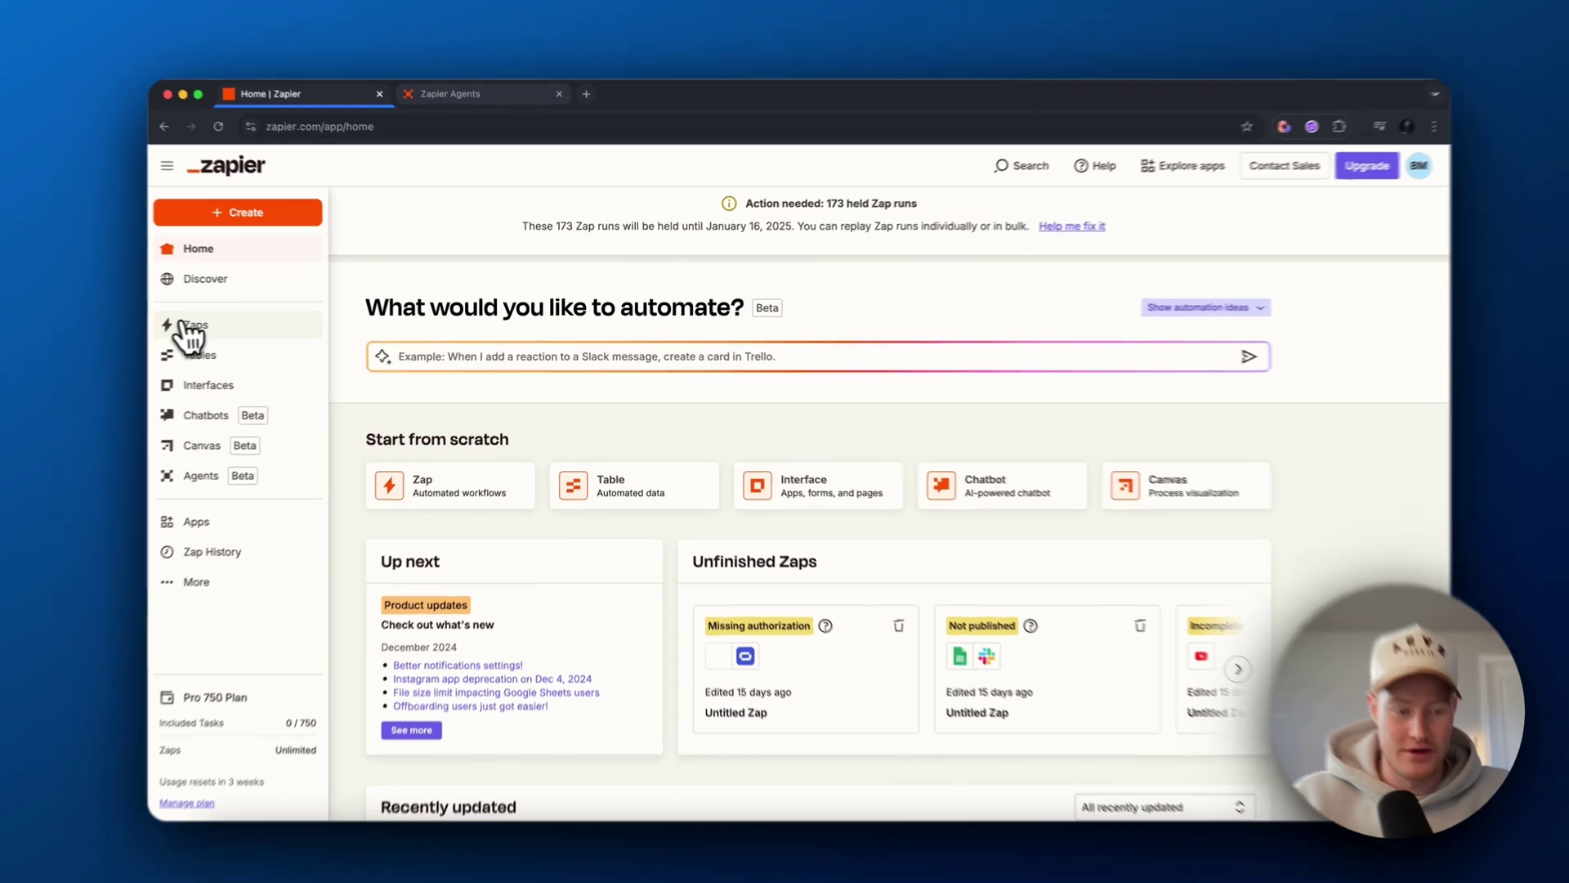
Step: Open the 'Research AI final' Zap from the Zaps list and scroll through its steps
{"action": "left_click", "coordinate": [211, 326]}
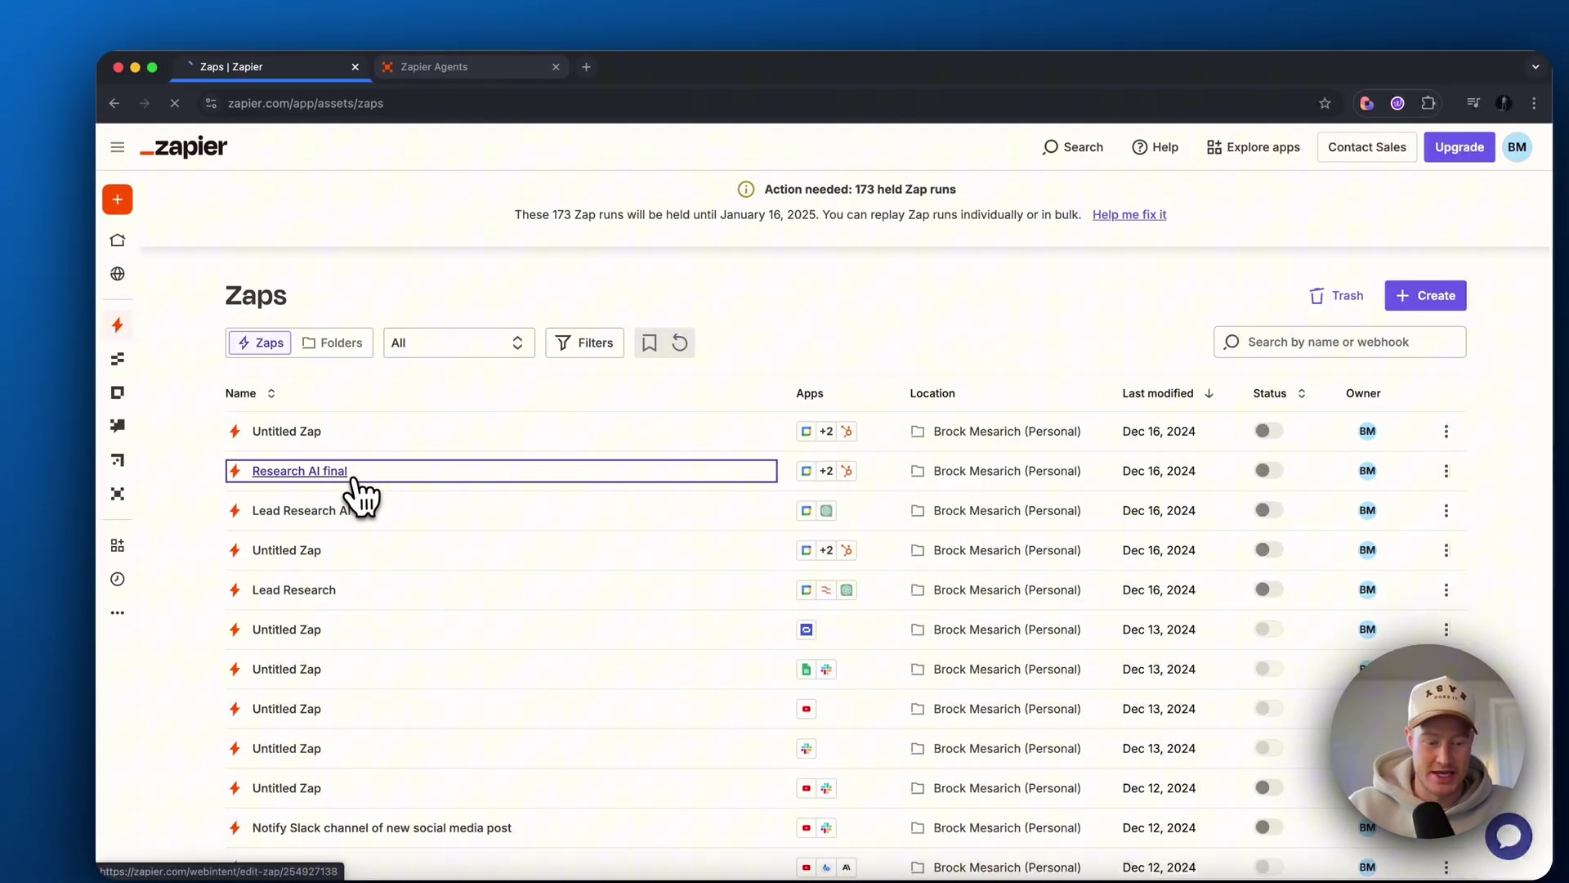
{"action": "left_click", "coordinate": [354, 482]}
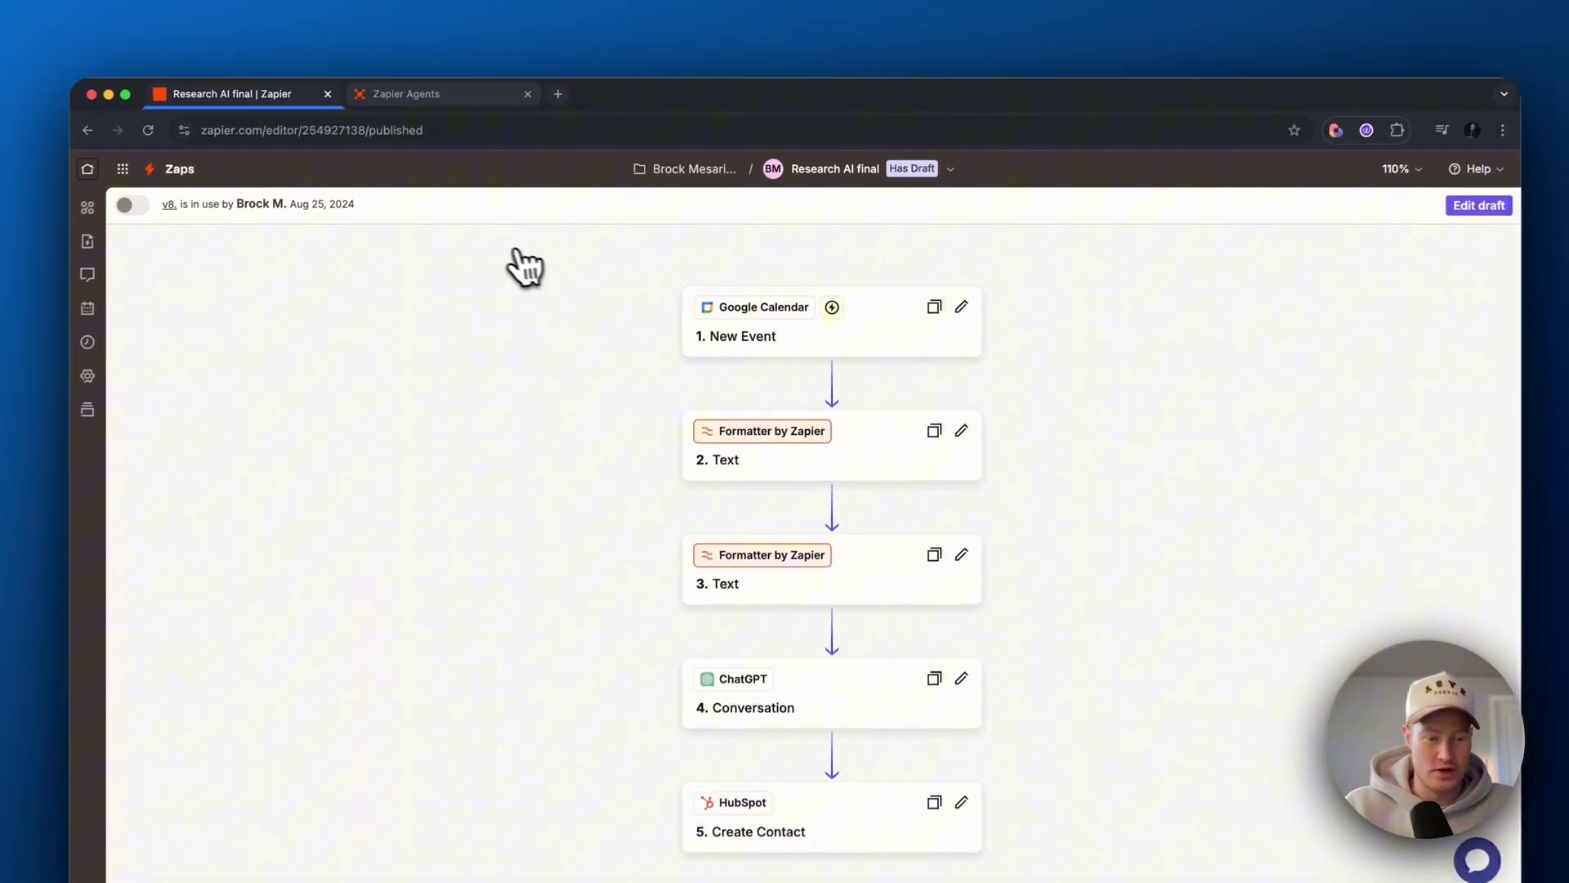
{"action": "scroll", "coordinate": [1011, 383], "scroll_direction": "down", "scroll_amount": 1}
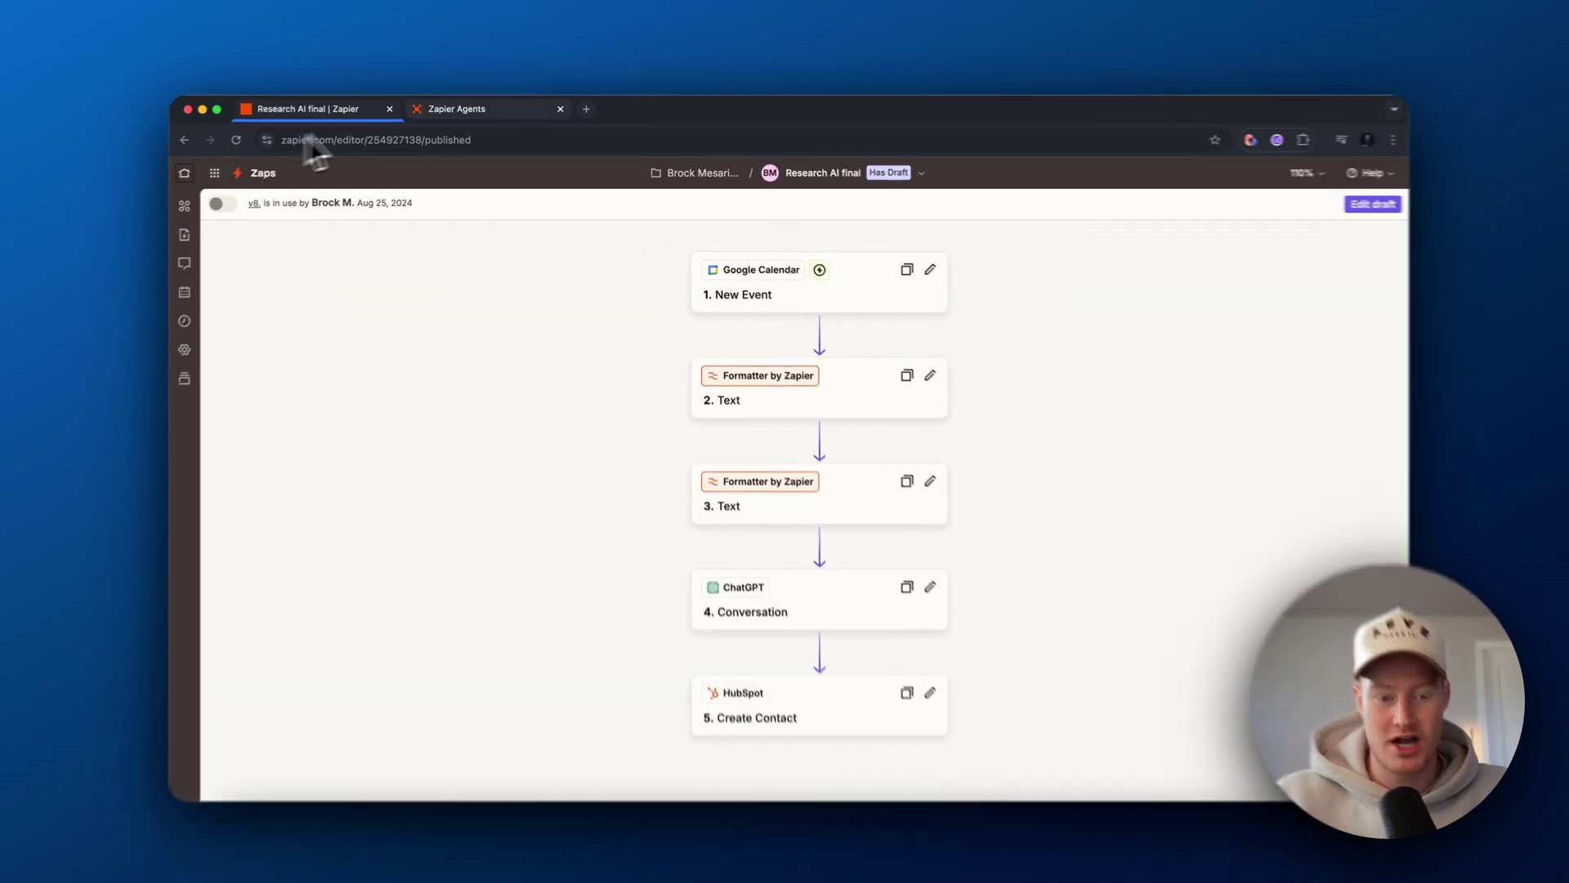
Step: Return to Zapier Agents and select the Lead Research Assistant agent
{"action": "left_click", "coordinate": [445, 108]}
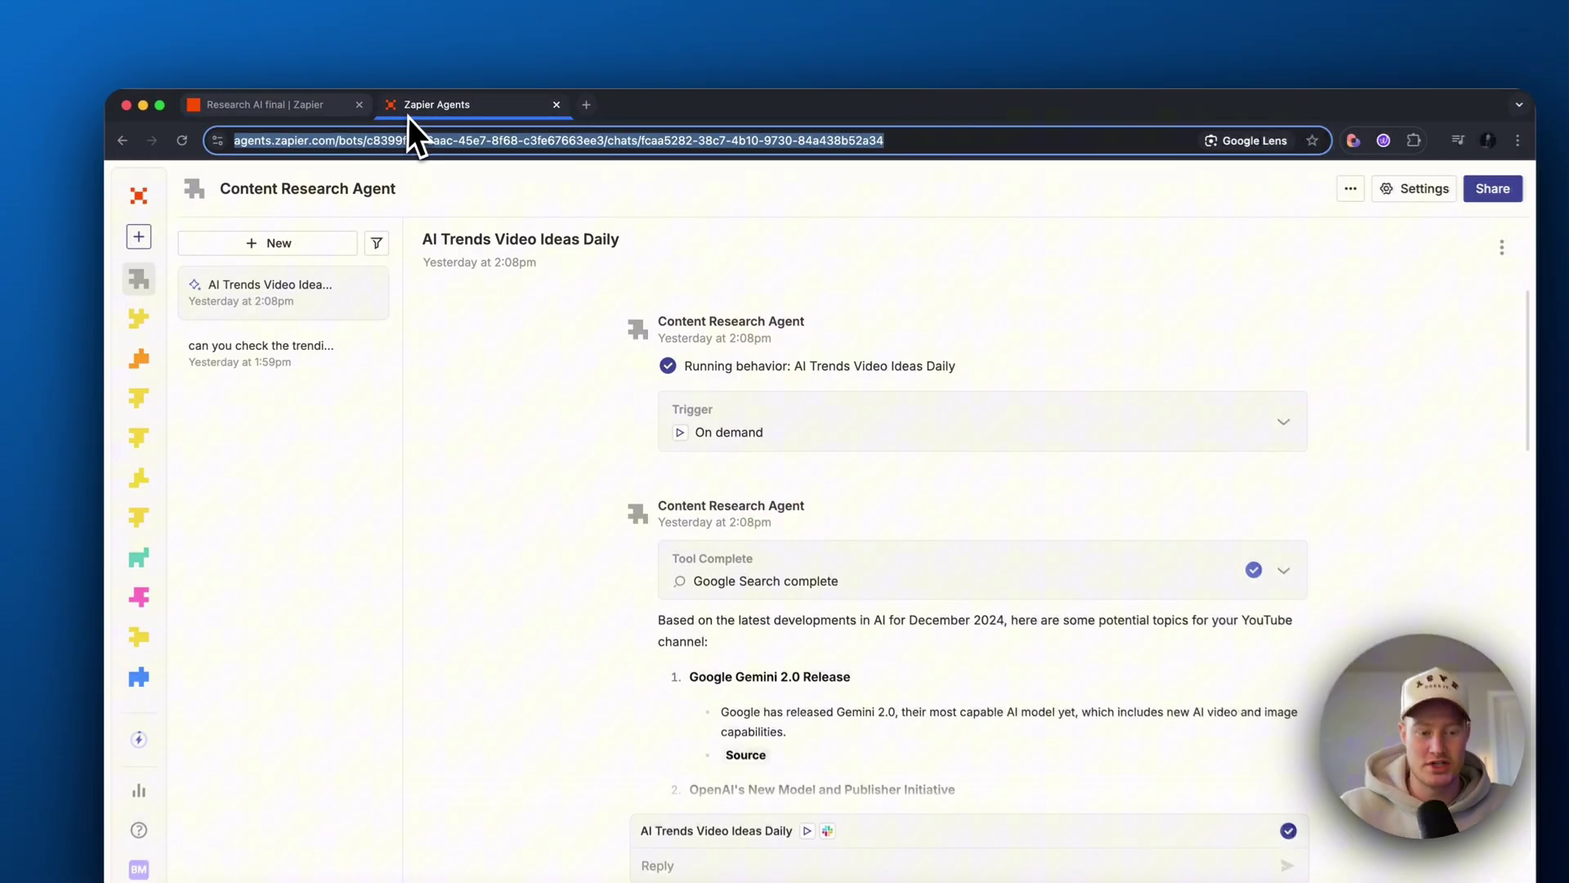
{"action": "mouse_move", "coordinate": [204, 343]}
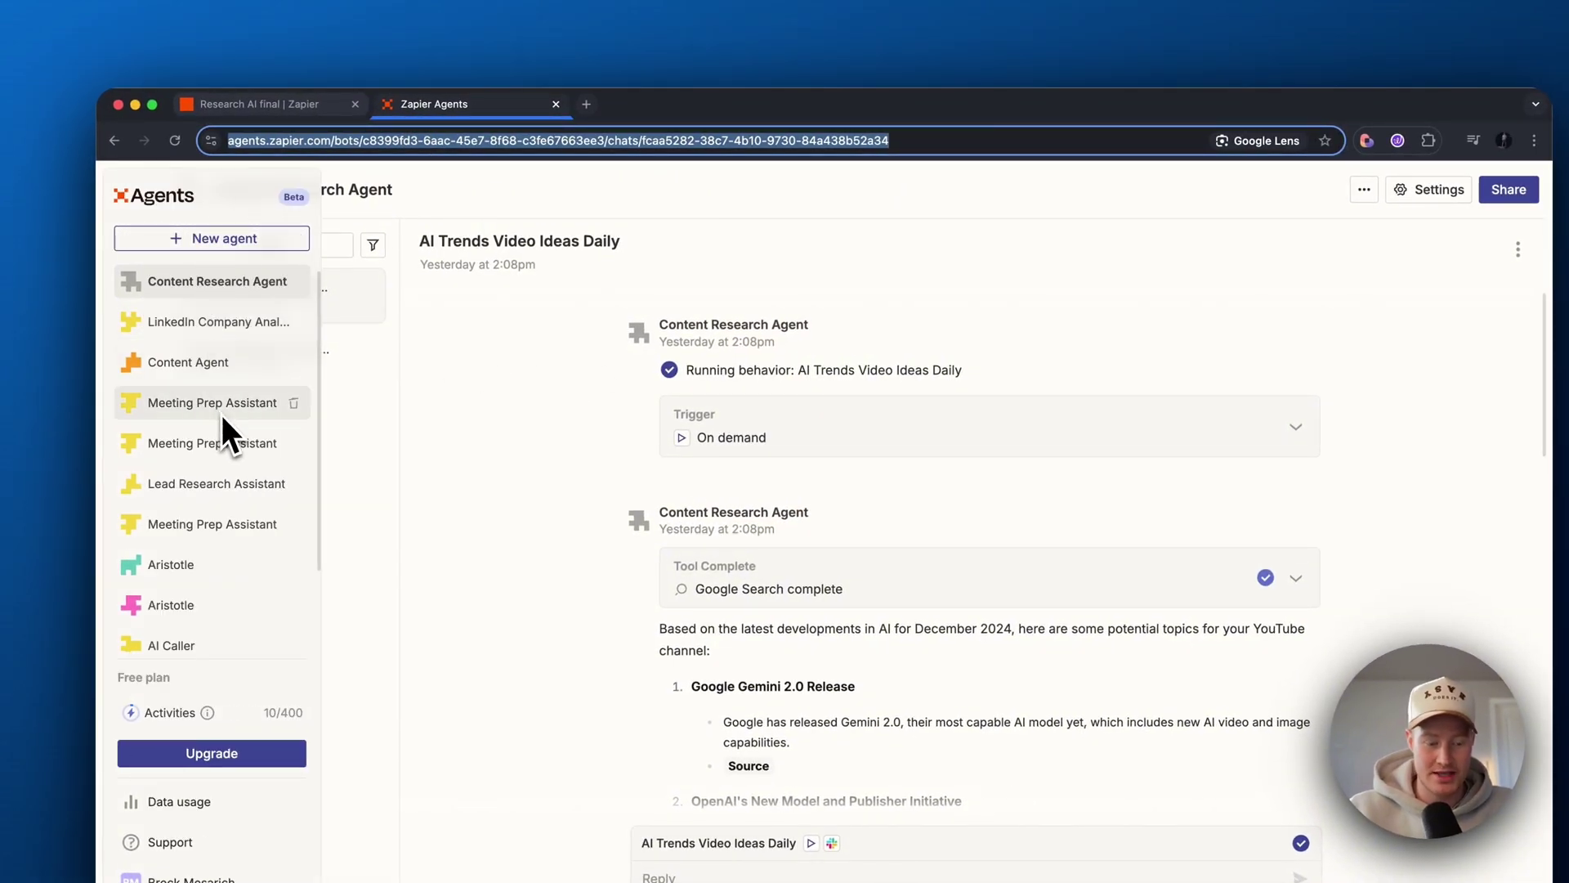
{"action": "scroll", "coordinate": [225, 458], "scroll_direction": "down", "scroll_amount": 2}
{"action": "scroll", "coordinate": [227, 506], "scroll_direction": "up", "scroll_amount": 1}
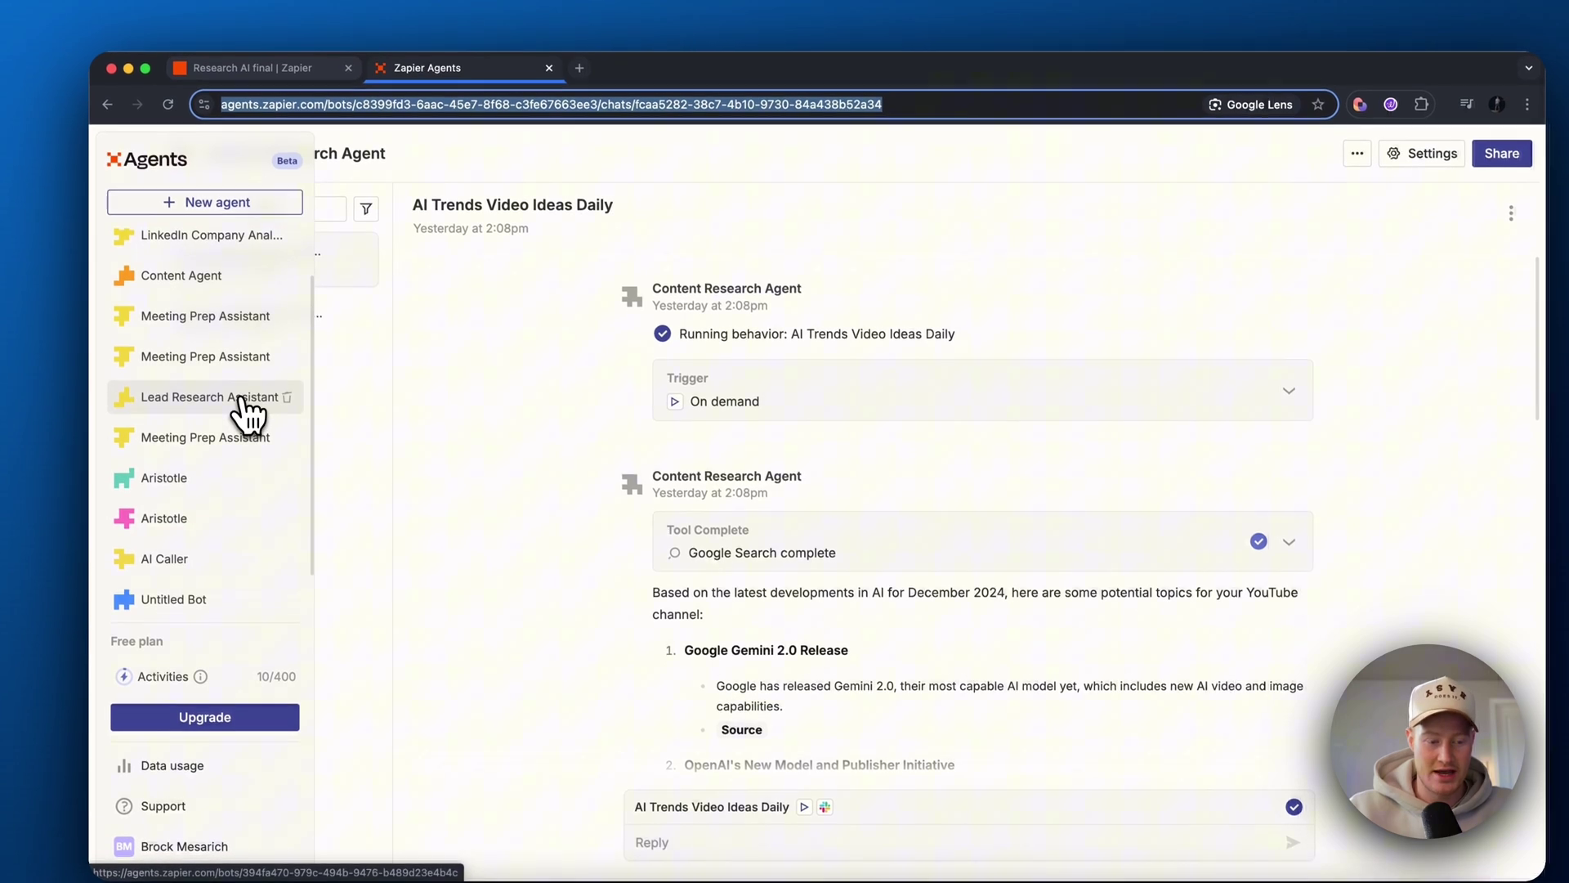
{"action": "left_click", "coordinate": [243, 406]}
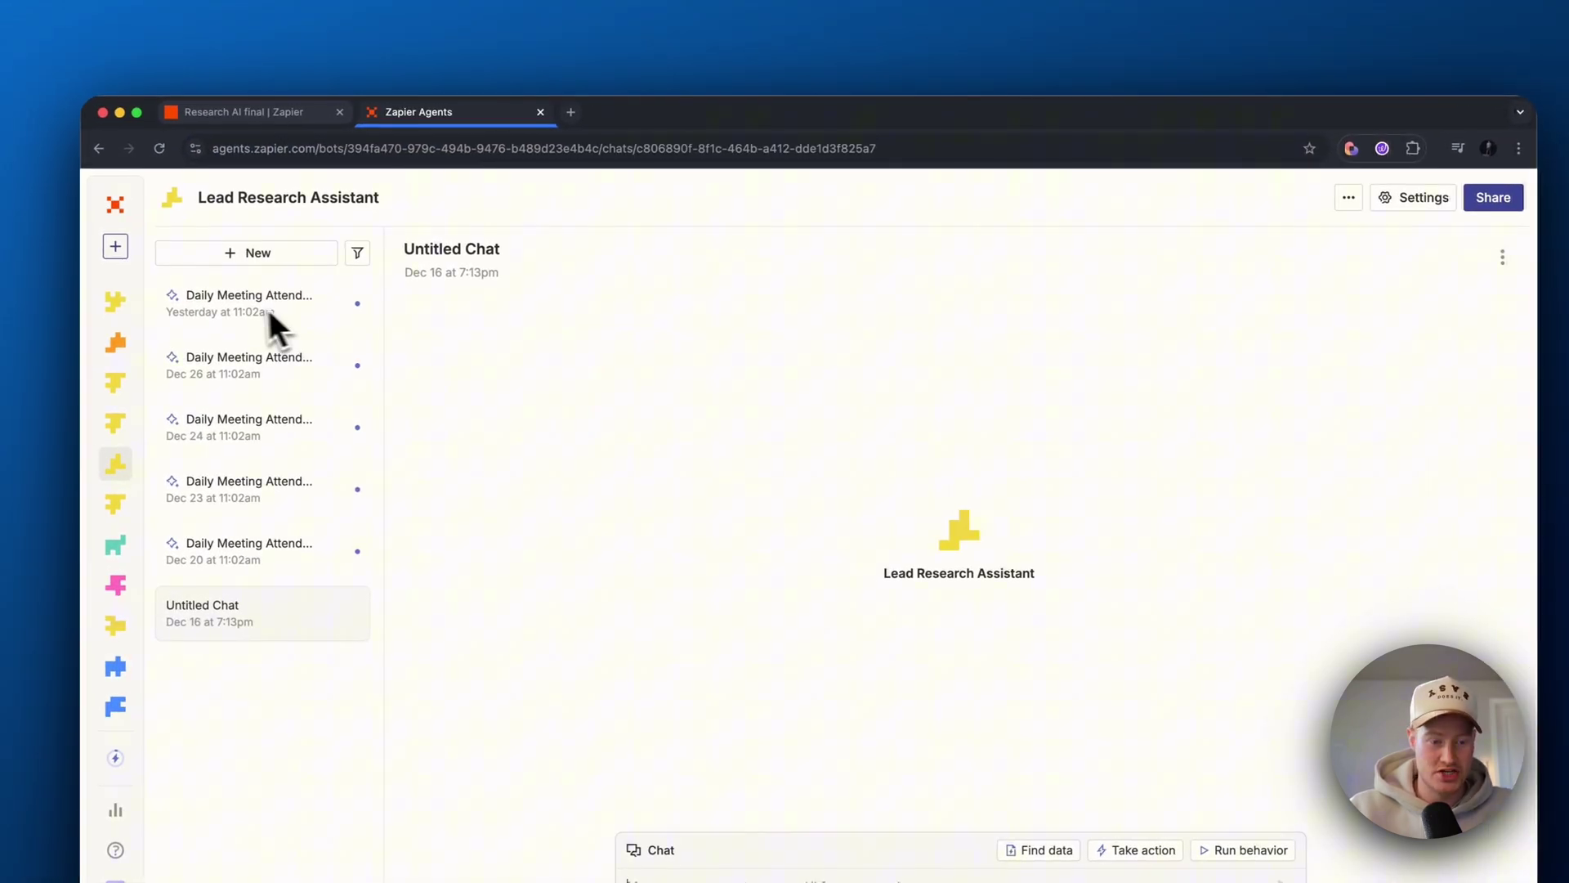
Step: View the agent's settings and browse data source apps without adding one
{"action": "left_click", "coordinate": [1361, 193]}
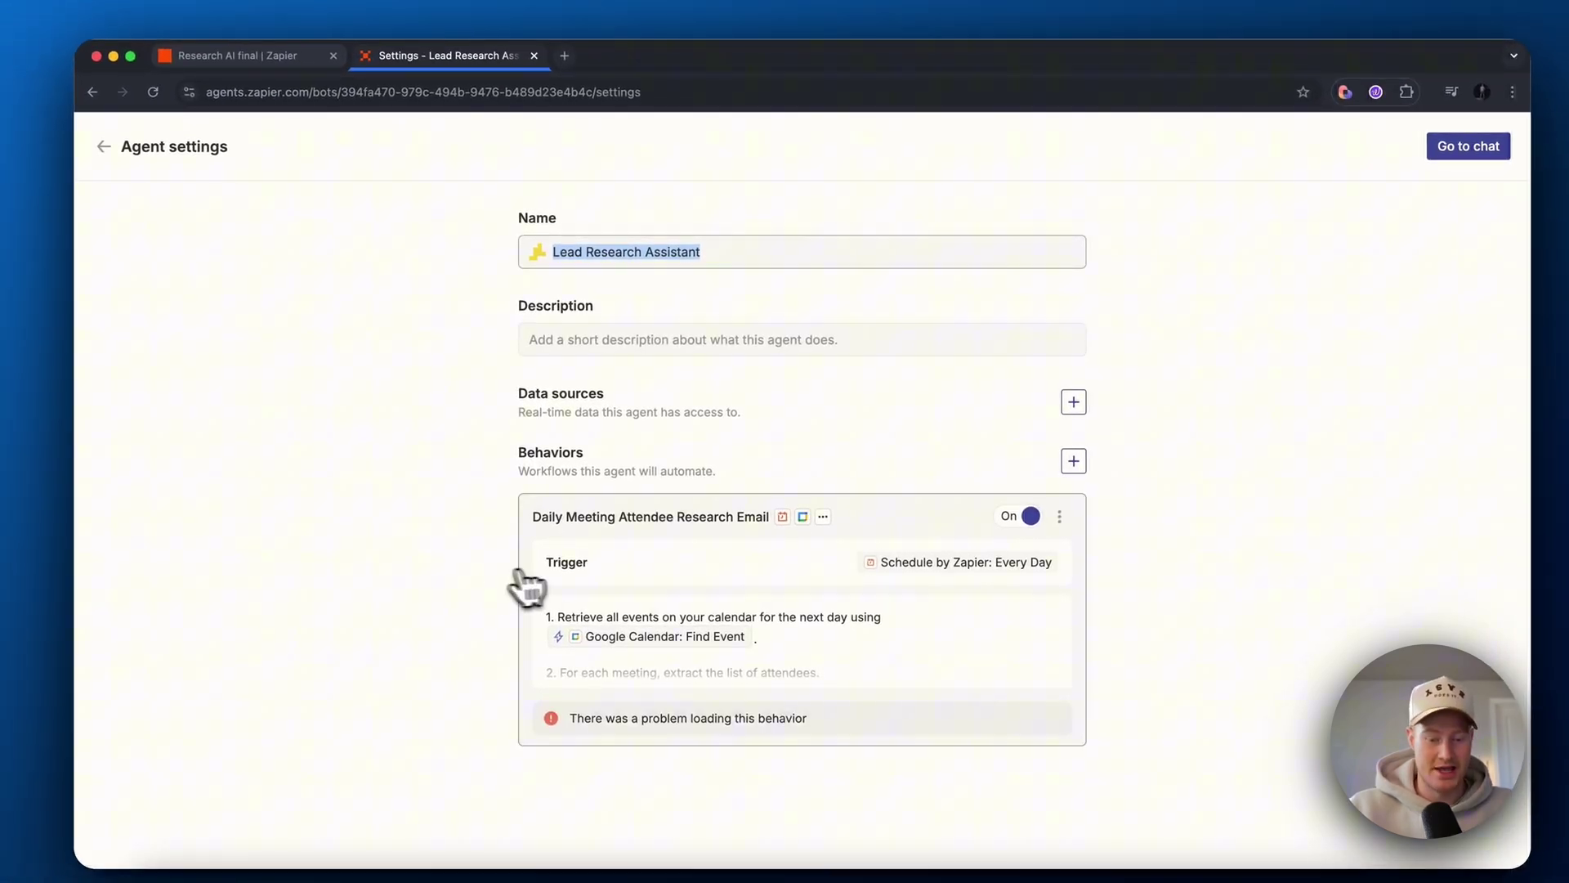
{"action": "left_click", "coordinate": [520, 315]}
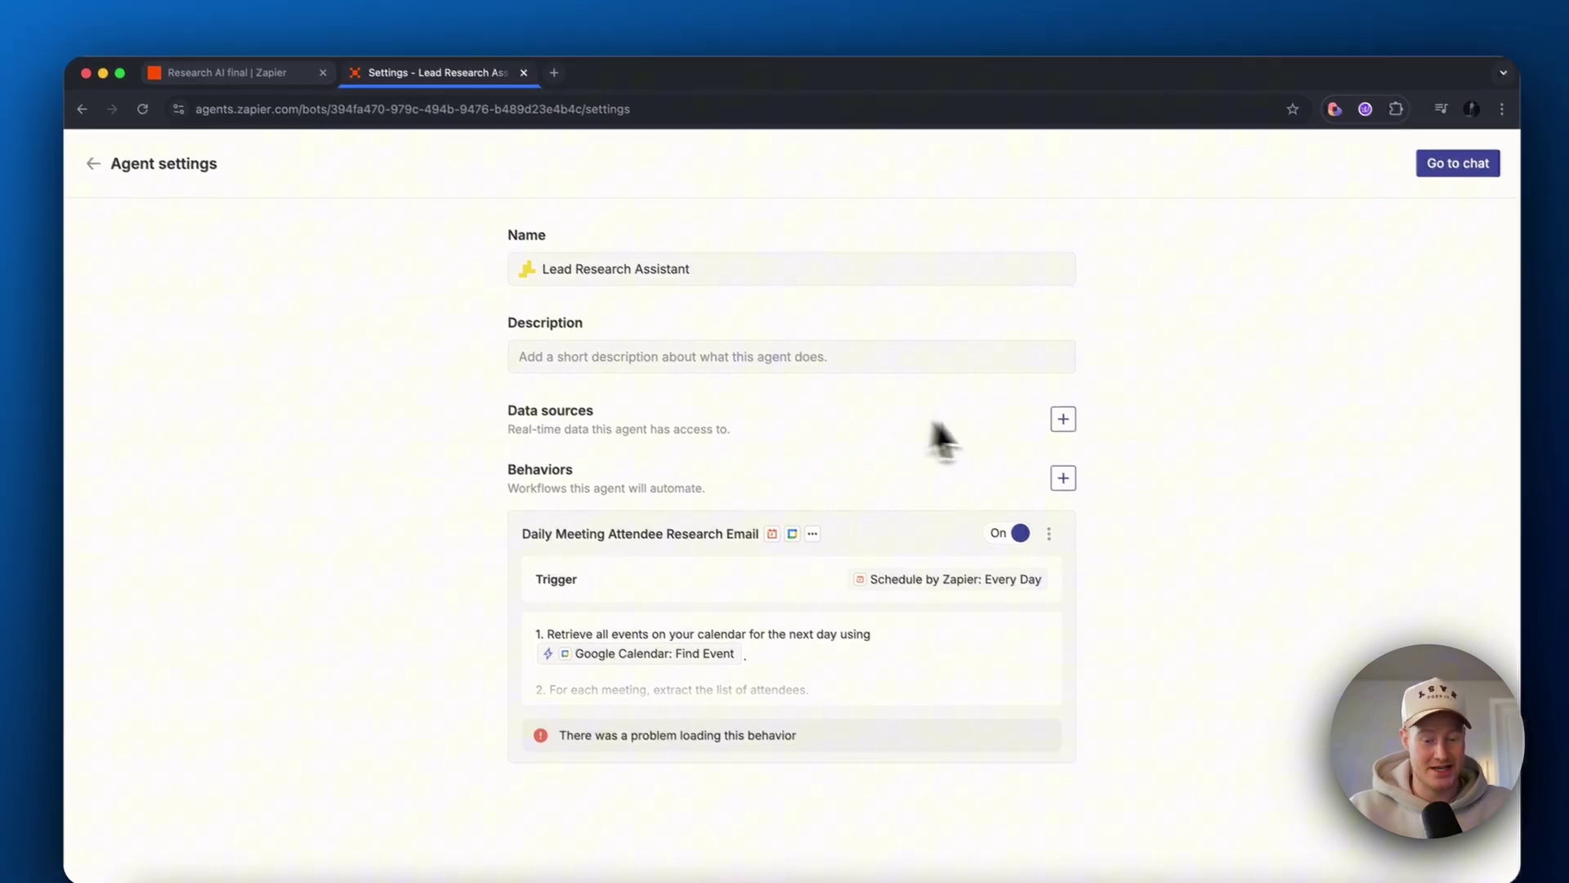
{"action": "left_click", "coordinate": [1063, 419]}
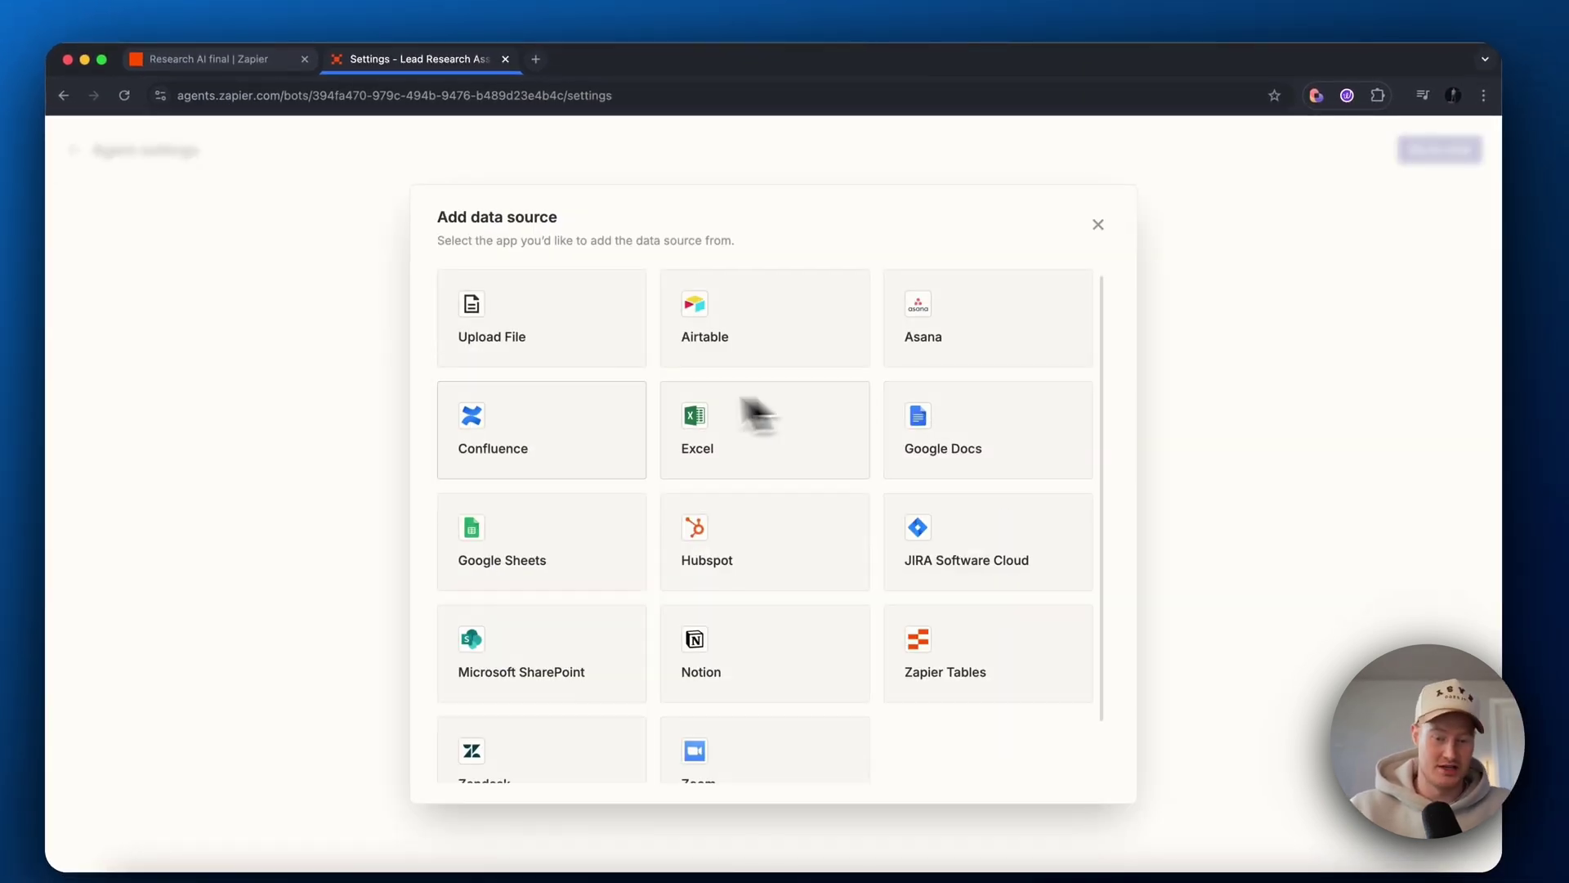
{"action": "scroll", "coordinate": [756, 414], "scroll_direction": "down", "scroll_amount": 2}
{"action": "left_click", "coordinate": [1099, 226]}
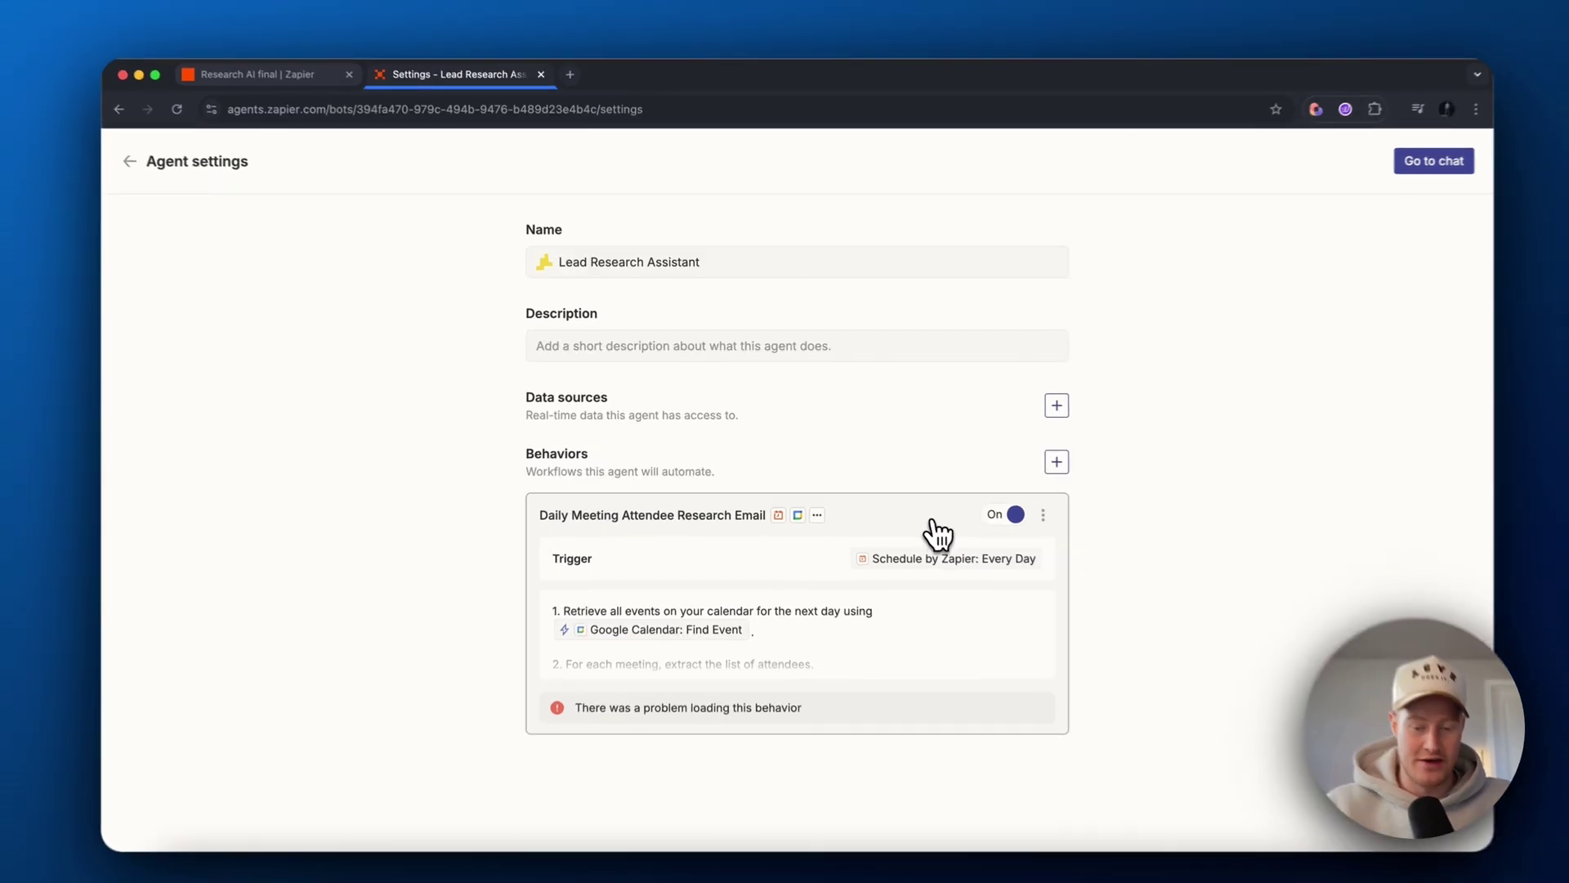
Step: Open the Daily Meeting Attendee Research Email behavior and review its Schedule trigger unchanged
{"action": "left_click", "coordinate": [920, 496]}
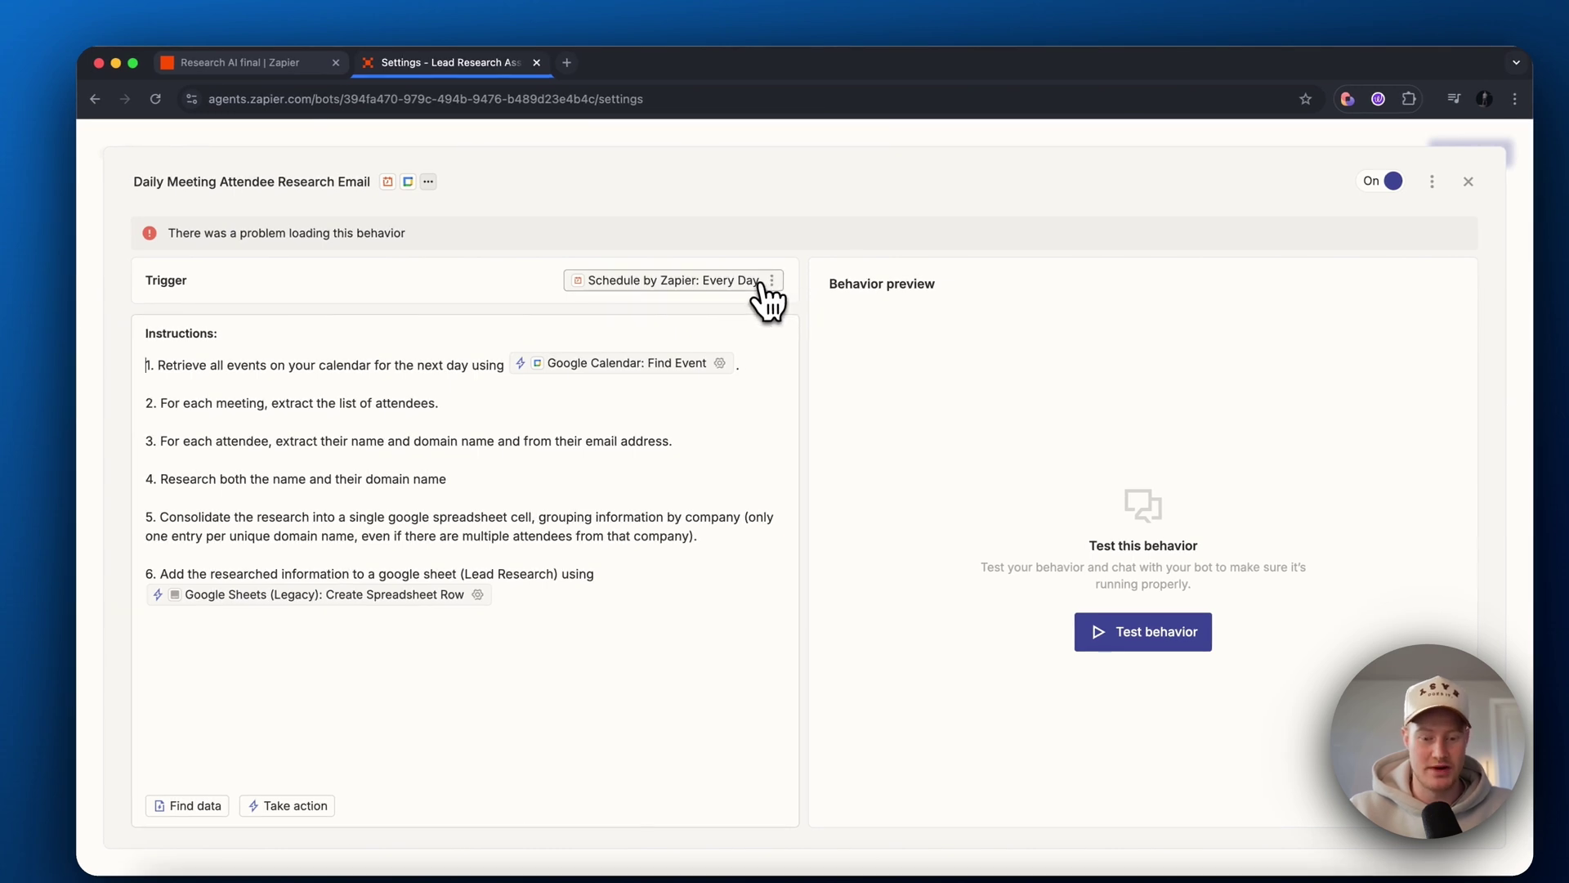
{"action": "left_click", "coordinate": [760, 284]}
{"action": "left_click", "coordinate": [667, 547]}
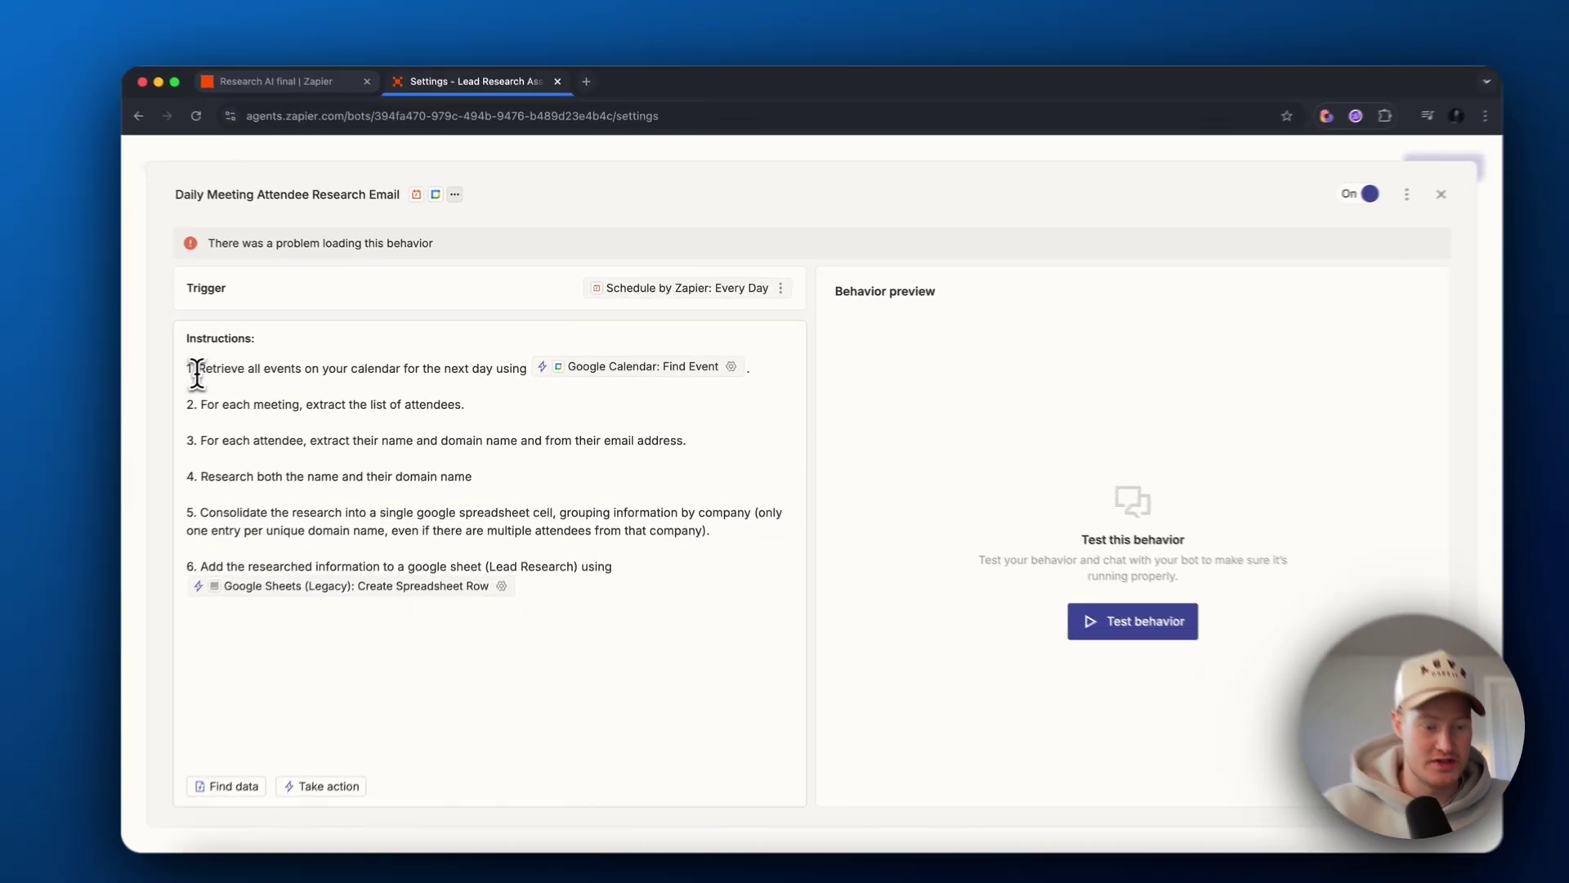
{"action": "left_click_drag", "start_coordinate": [235, 361], "coordinate": [631, 367]}
{"action": "left_click", "coordinate": [595, 392]}
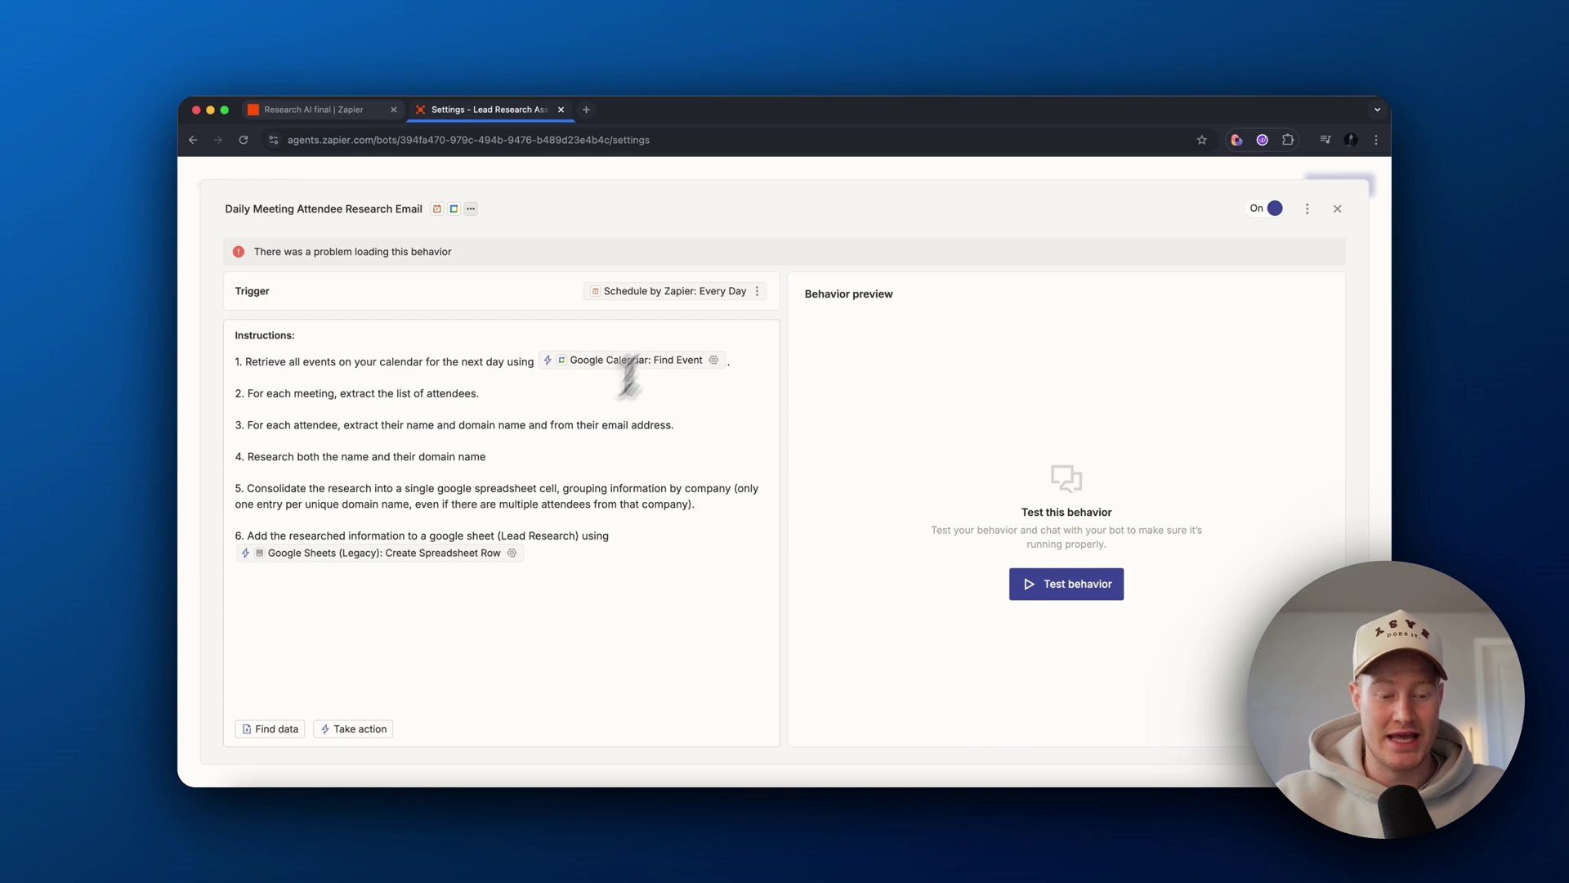
Step: Insert a ChatGPT Conversation action after step 6, then remove it again
{"action": "left_click", "coordinate": [406, 592]}
{"action": "type", "text": "/"}
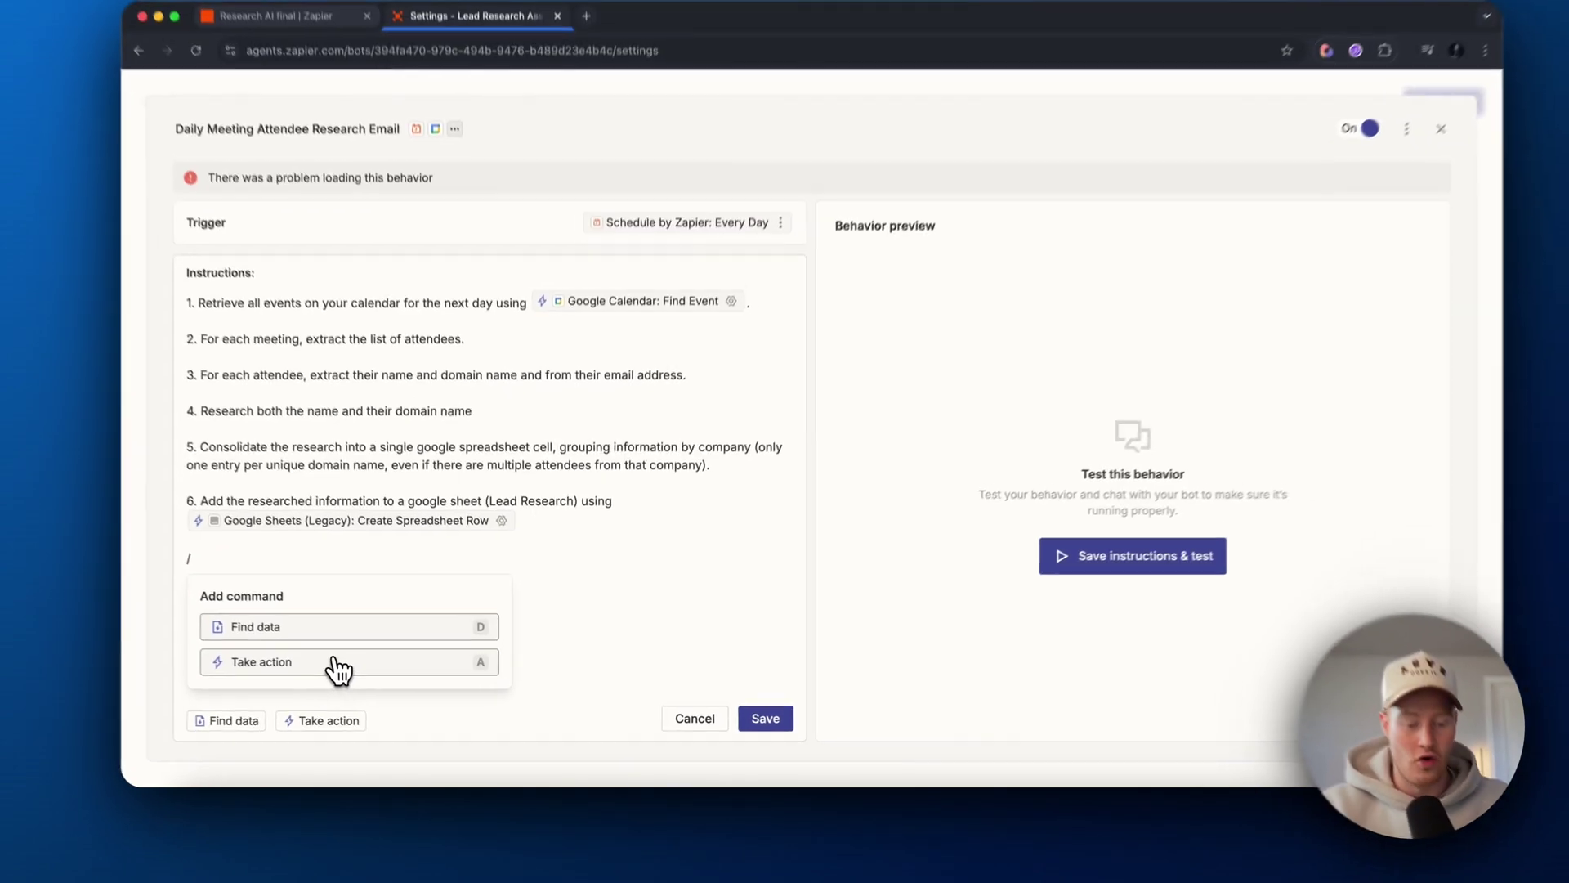
{"action": "left_click", "coordinate": [362, 678]}
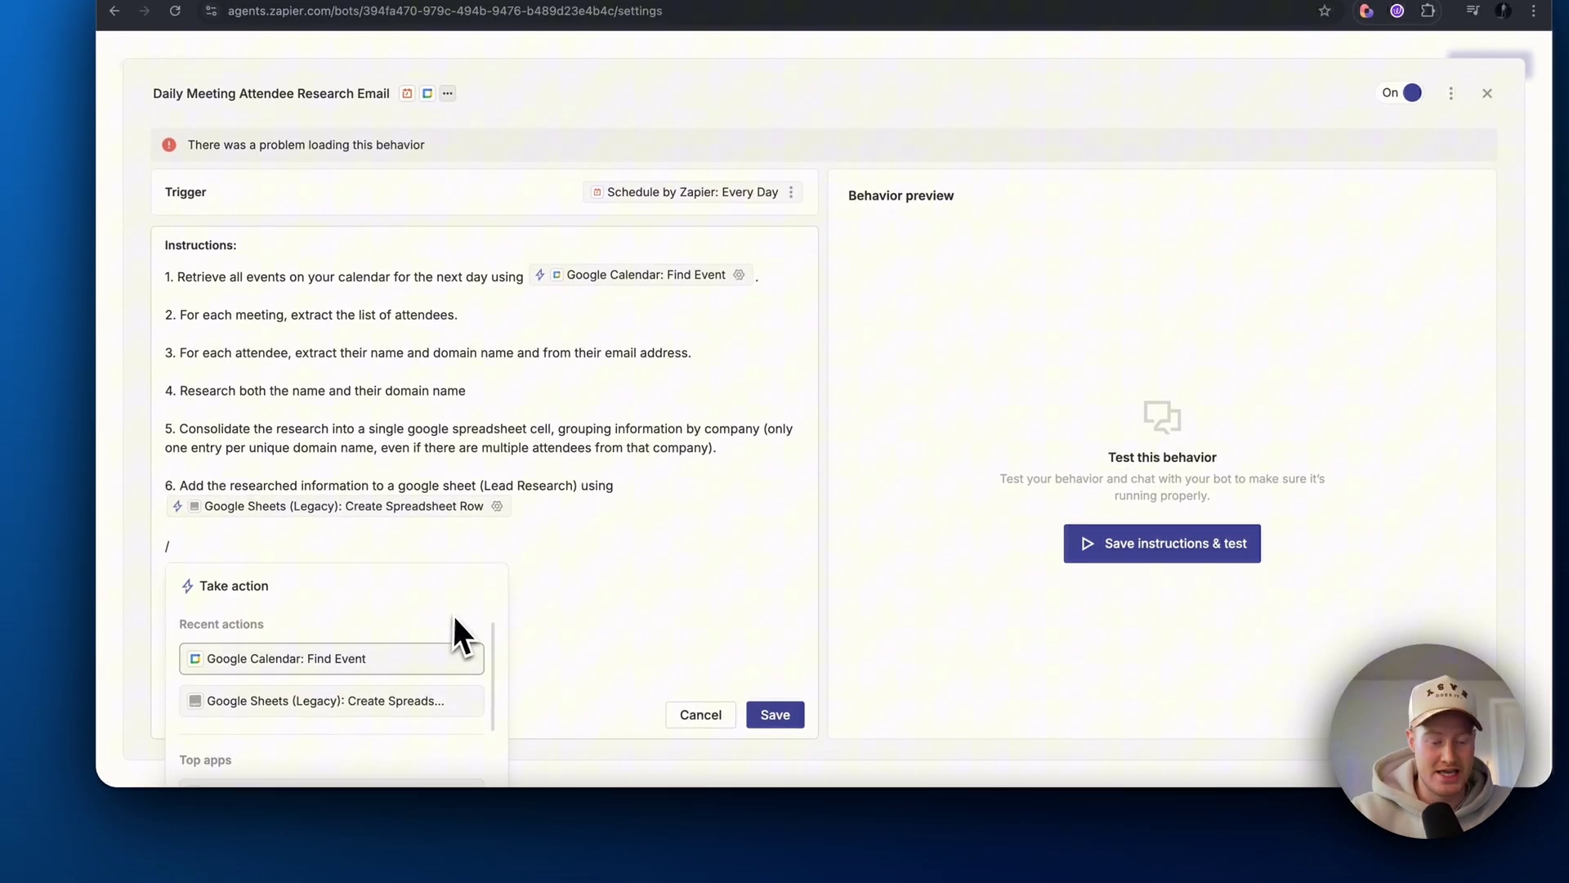
{"action": "scroll", "coordinate": [376, 670], "scroll_direction": "down", "scroll_amount": 5}
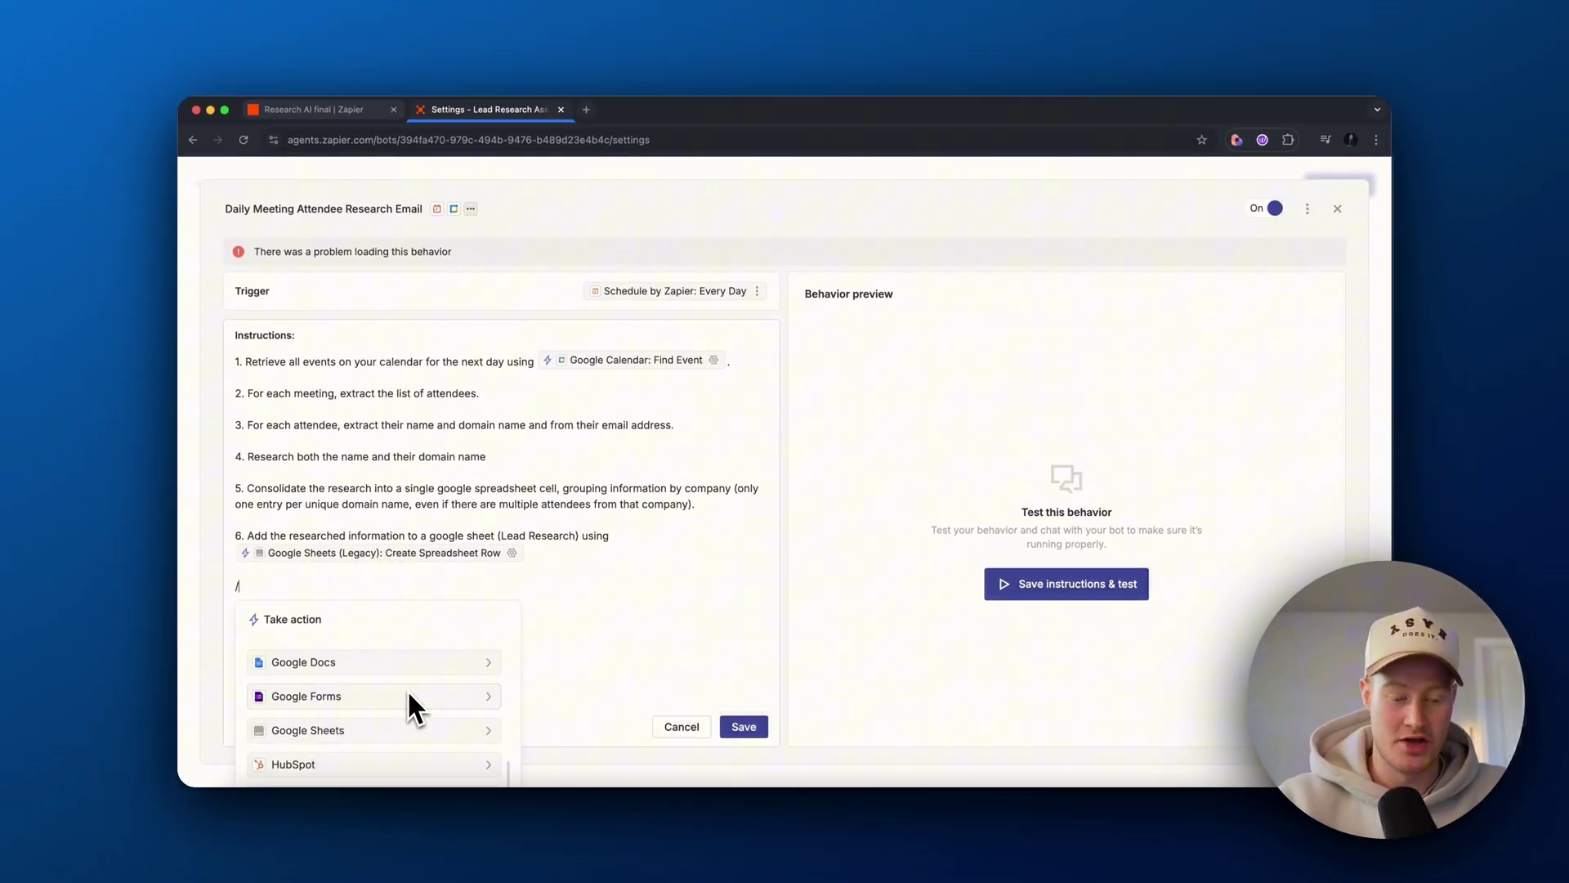
{"action": "type", "text": "chat"}
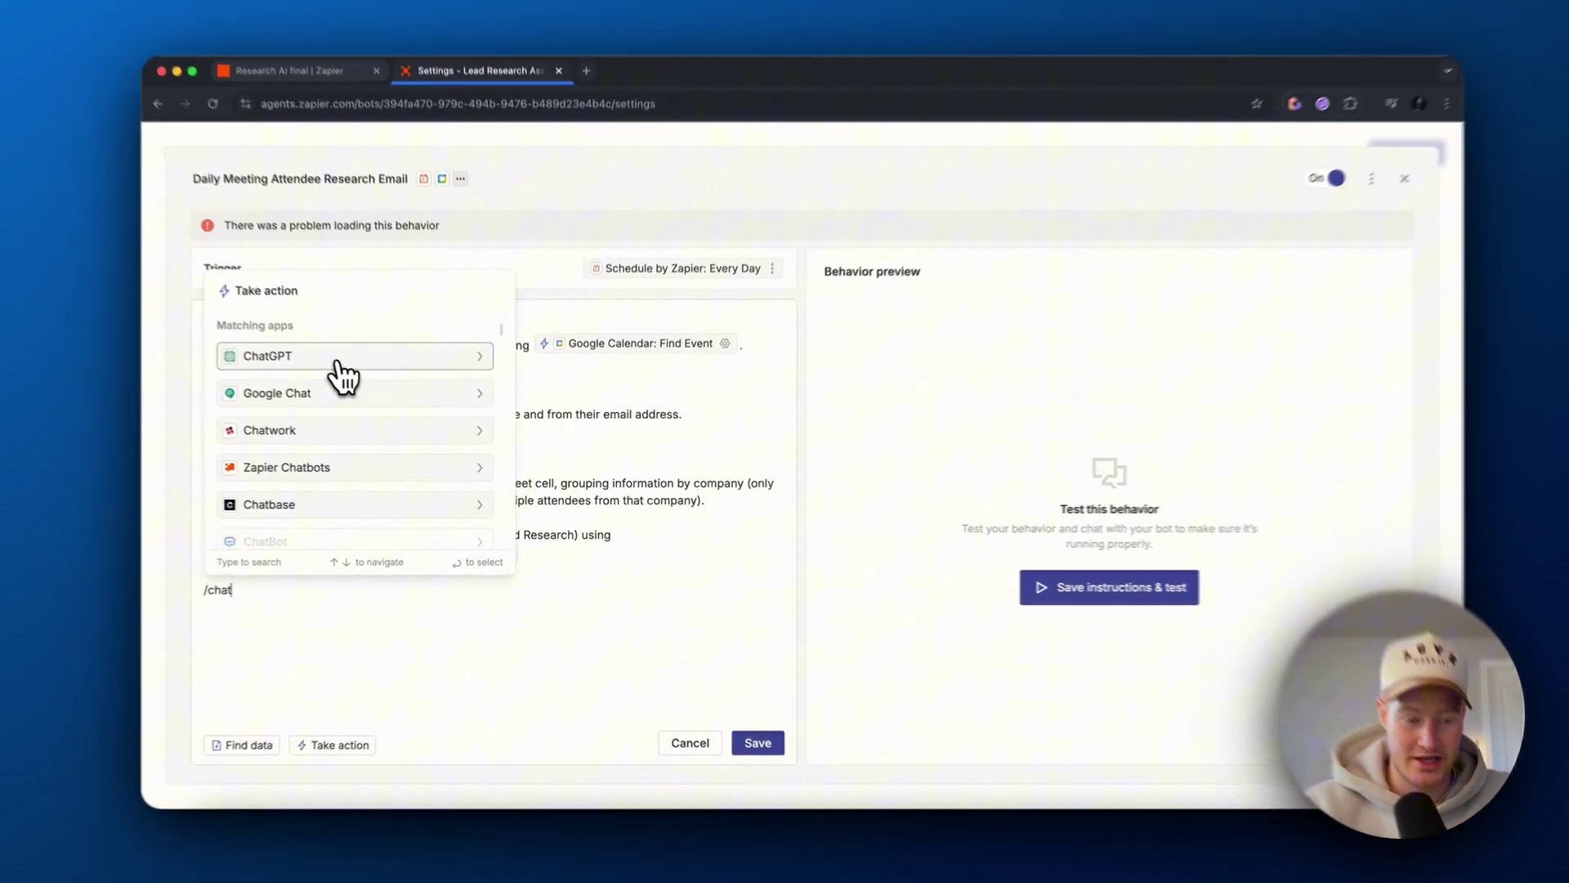
{"action": "left_click", "coordinate": [344, 372]}
{"action": "scroll", "coordinate": [340, 347], "scroll_direction": "down", "scroll_amount": 5}
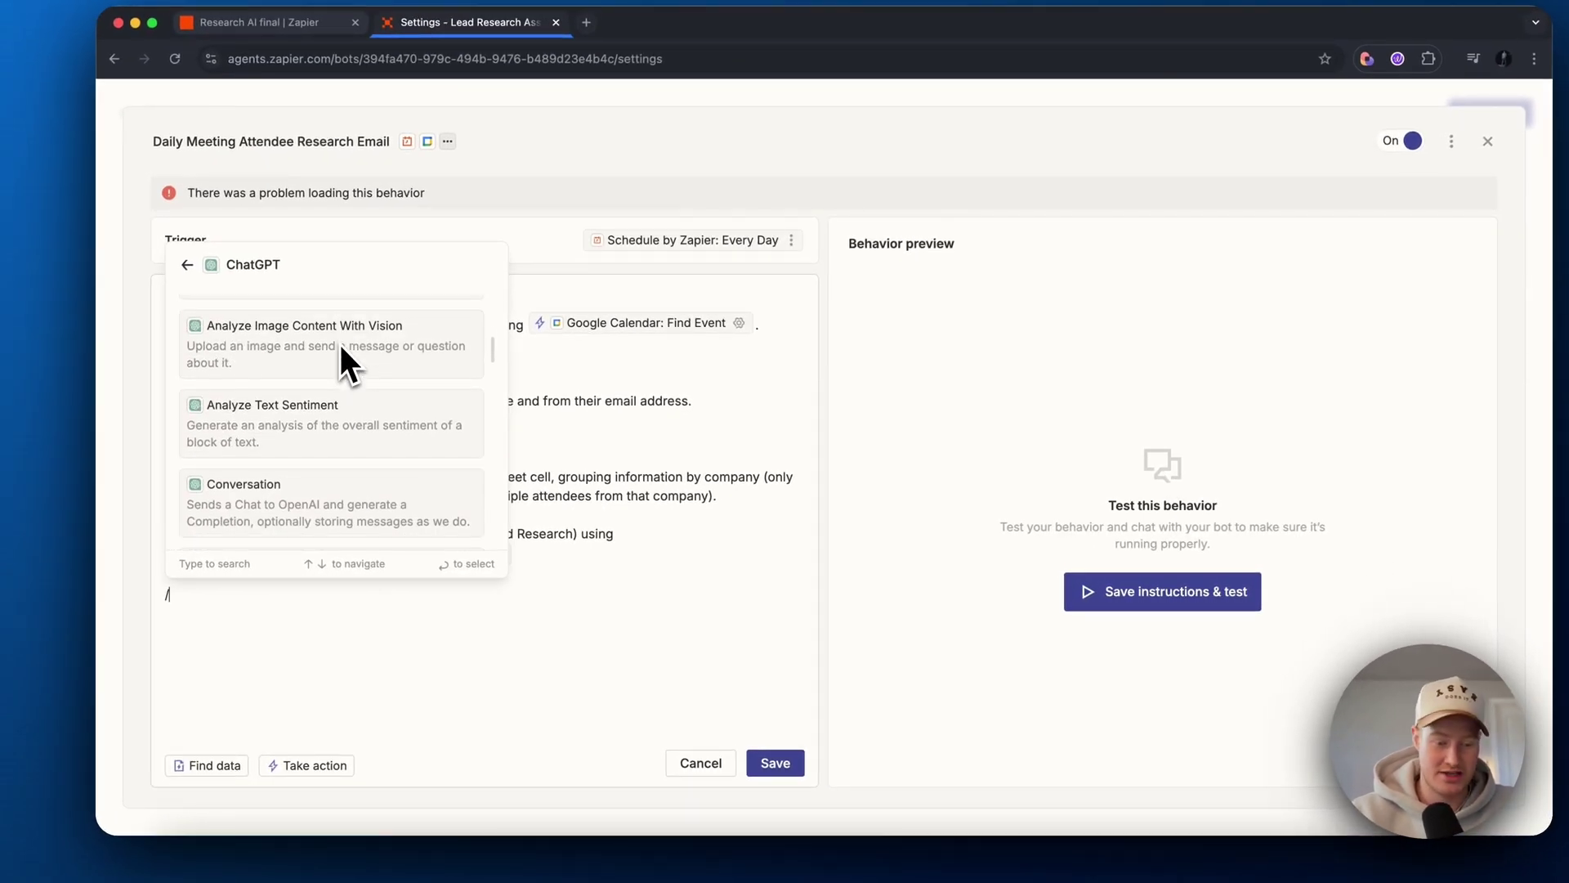
{"action": "left_click", "coordinate": [345, 404]}
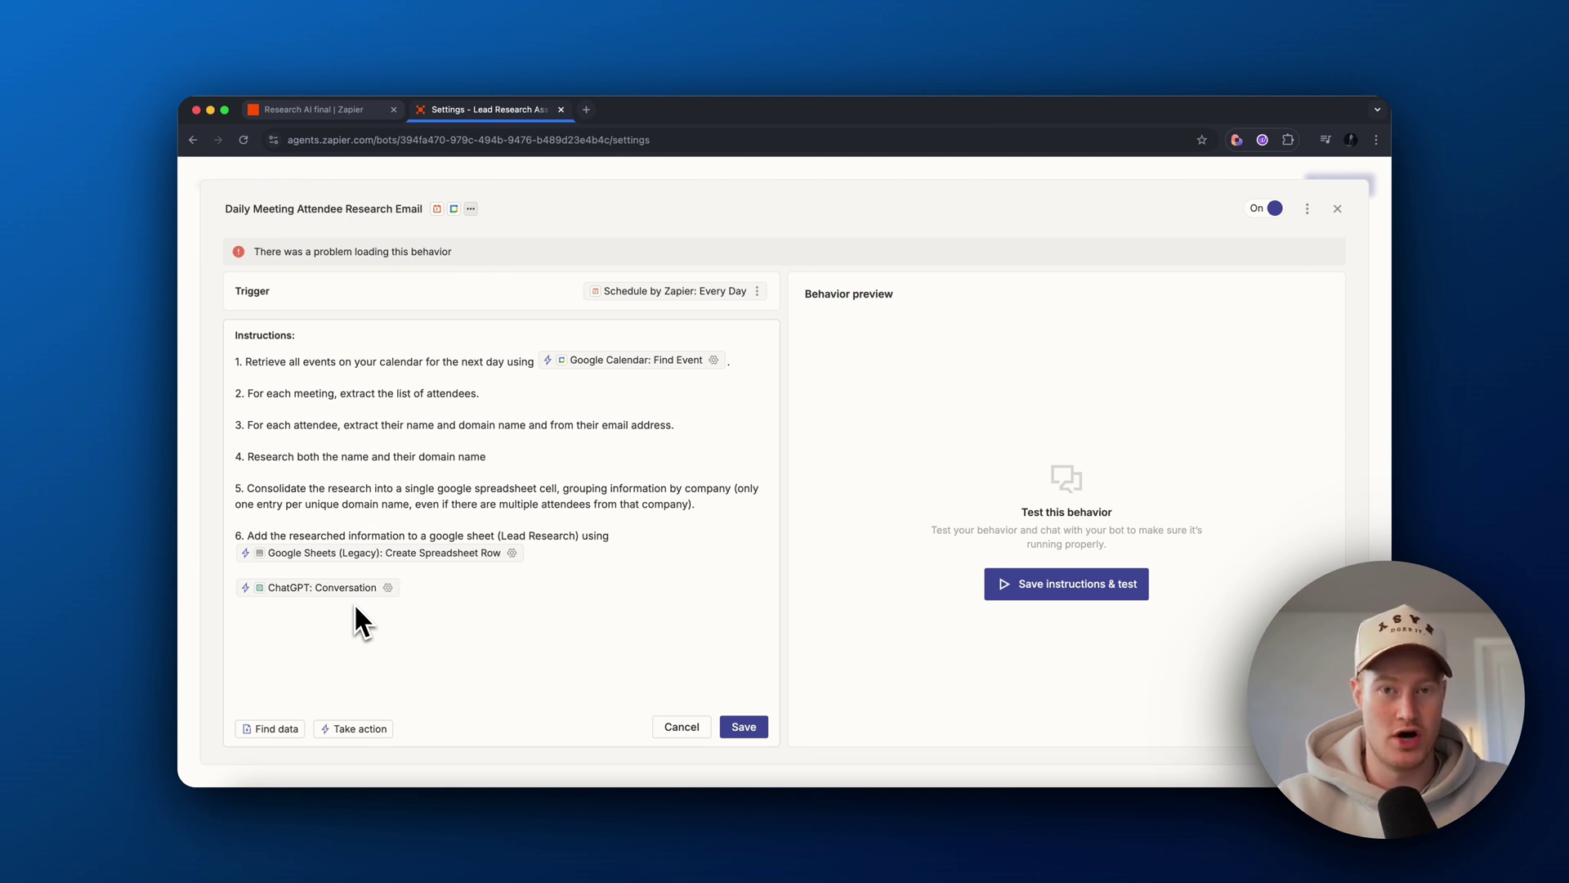
{"action": "key", "text": "BackSpace"}
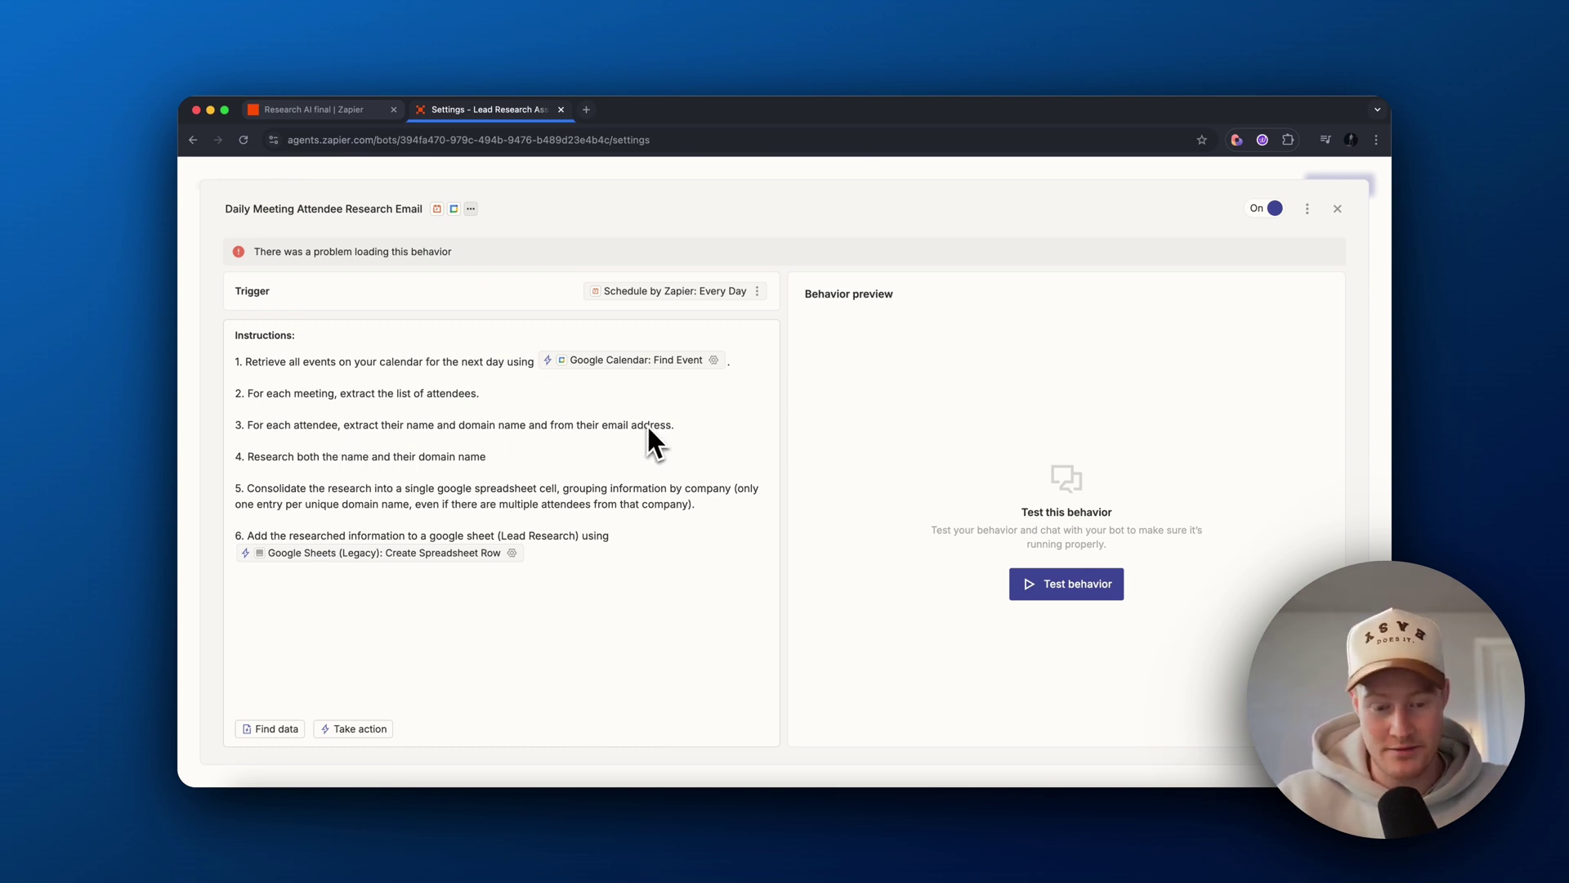
Step: Review the wording of instructions 4 through 6 in the behavior
{"action": "left_click", "coordinate": [471, 456]}
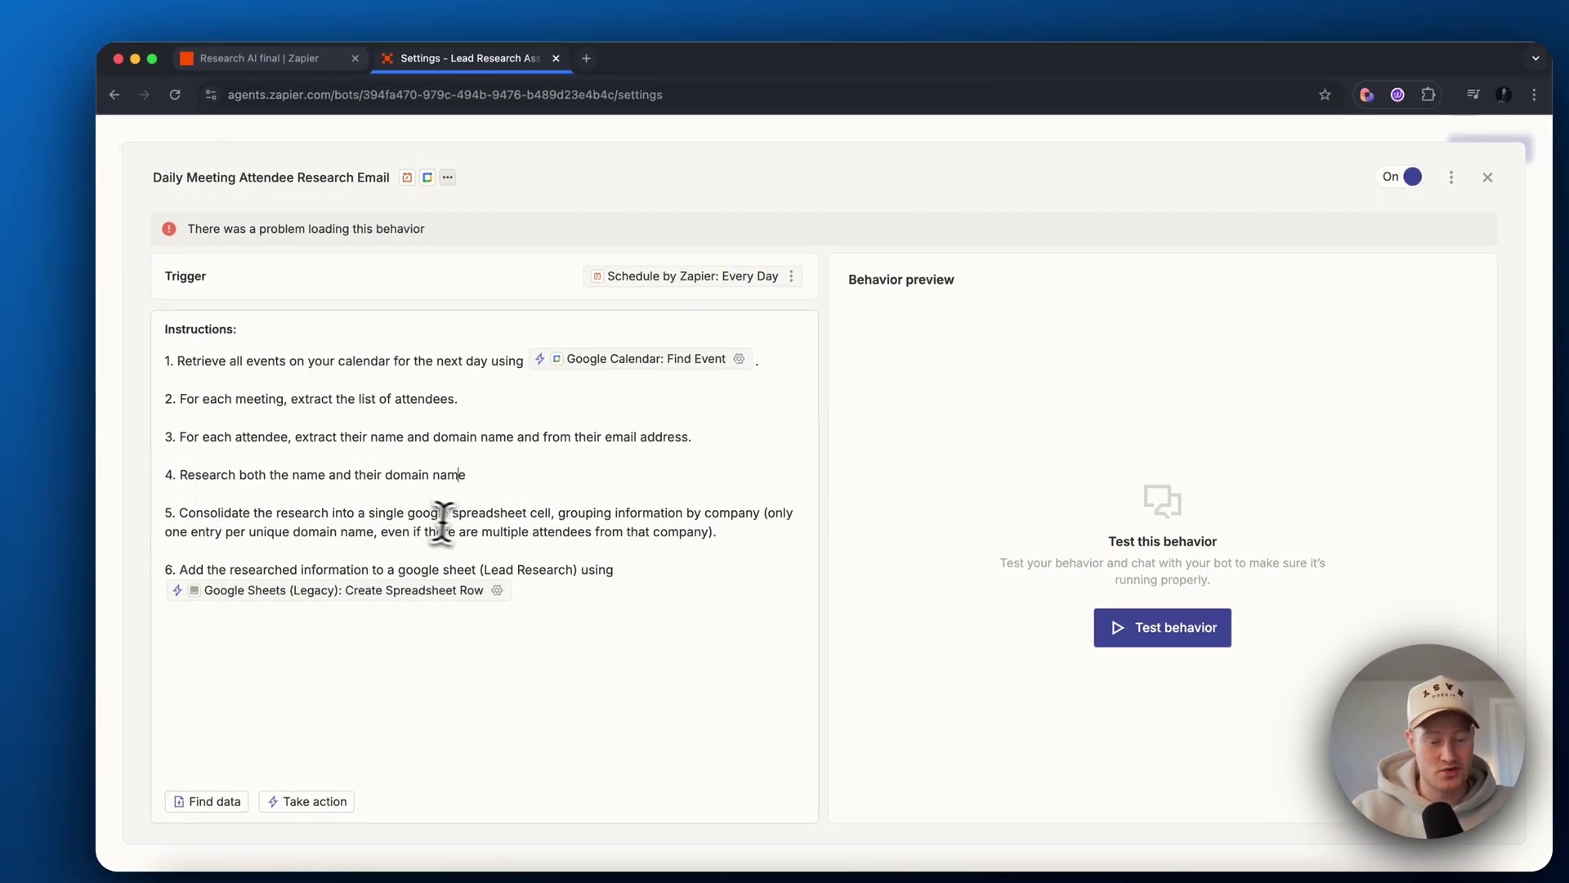
{"action": "left_click_drag", "start_coordinate": [181, 514], "coordinate": [712, 535]}
{"action": "left_click", "coordinate": [292, 559]}
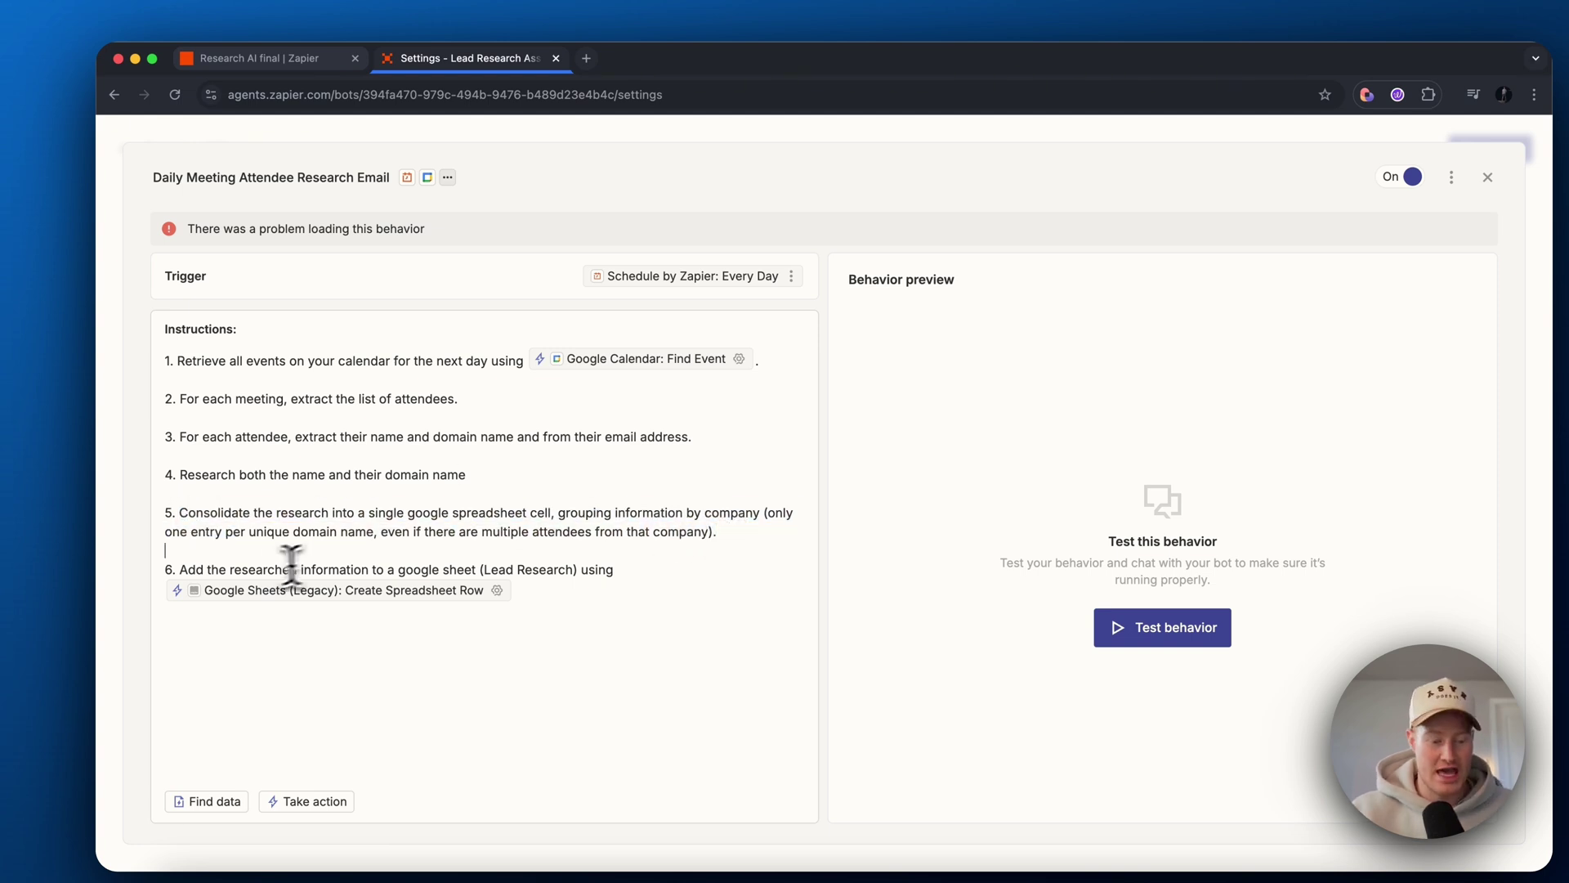
{"action": "left_click_drag", "start_coordinate": [174, 571], "coordinate": [624, 575]}
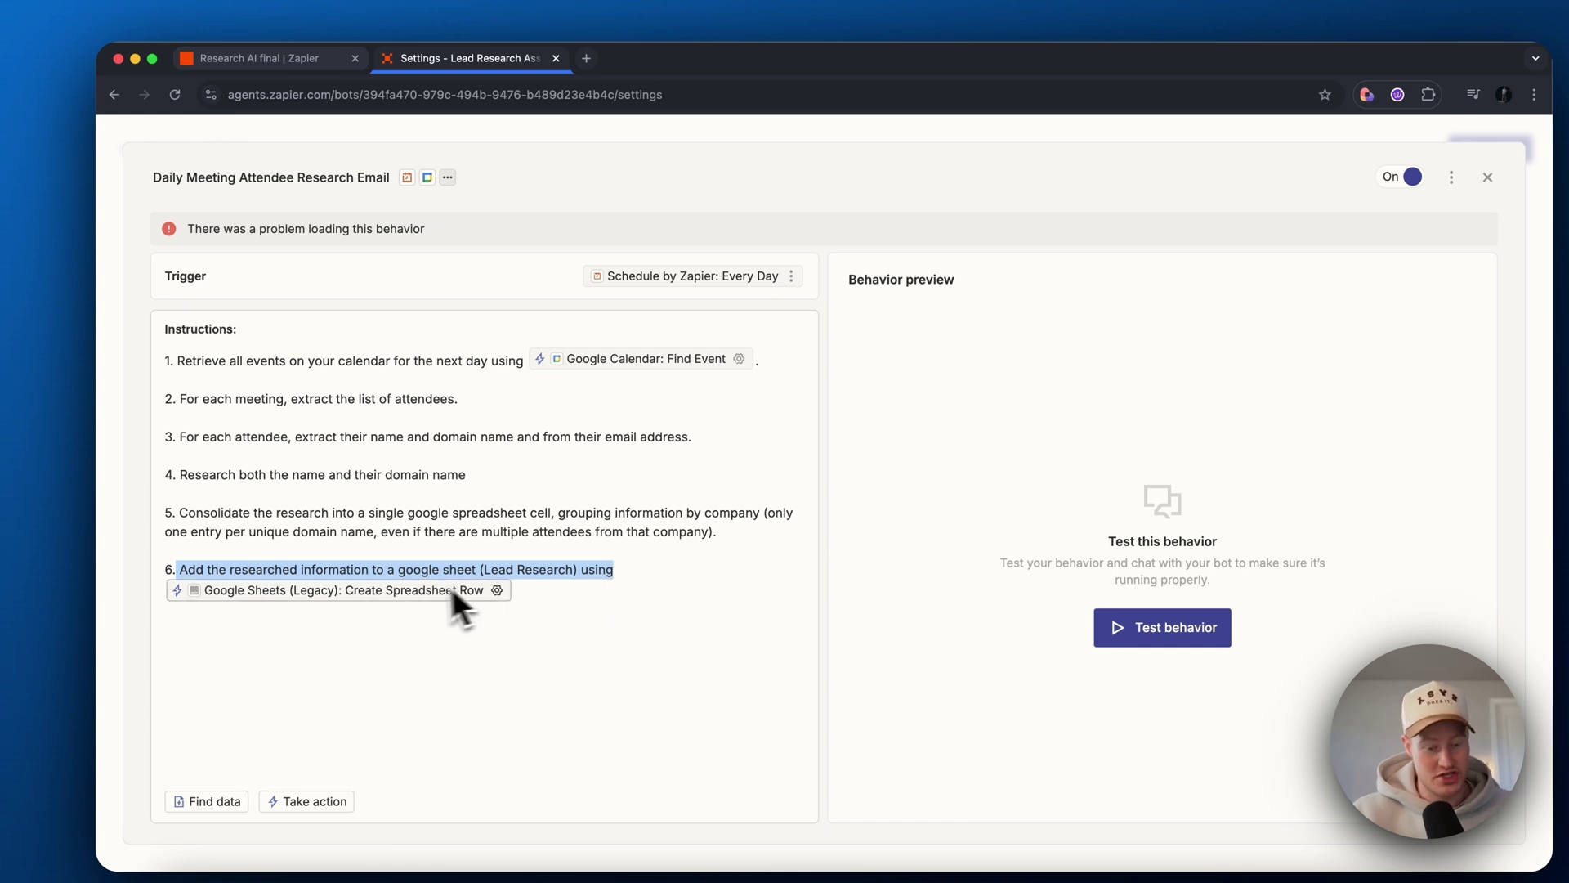
Step: Check the Google Sheets step's account and spreadsheet fields, save, and close the behavior
{"action": "left_click", "coordinate": [594, 592]}
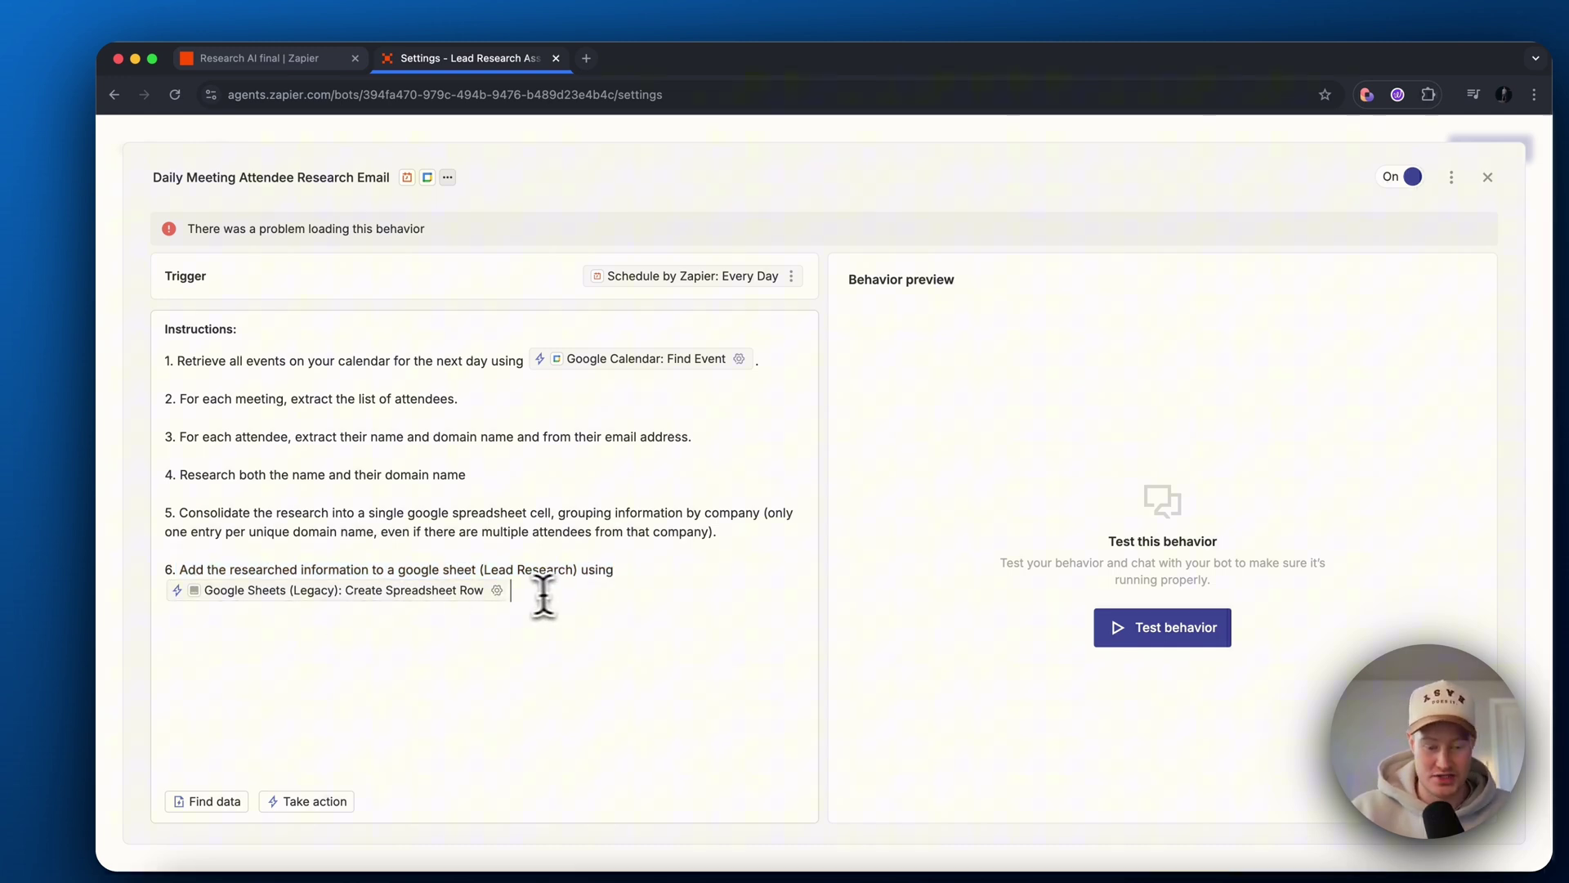
{"action": "left_click", "coordinate": [499, 591]}
{"action": "left_click", "coordinate": [560, 323]}
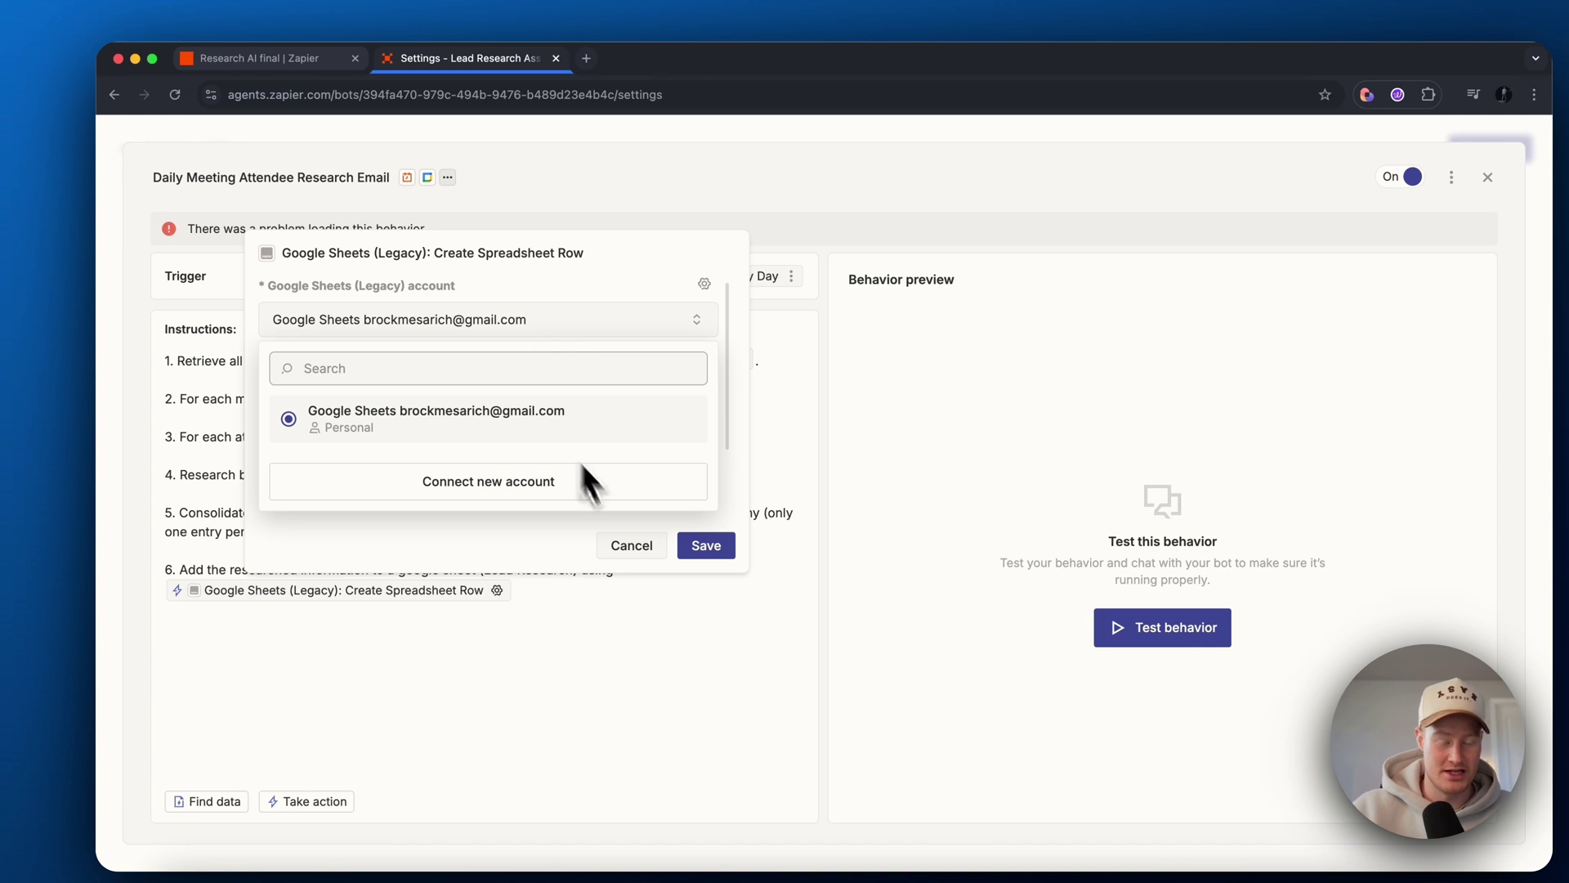
{"action": "left_click", "coordinate": [631, 325]}
{"action": "scroll", "coordinate": [507, 409], "scroll_direction": "down", "scroll_amount": 1}
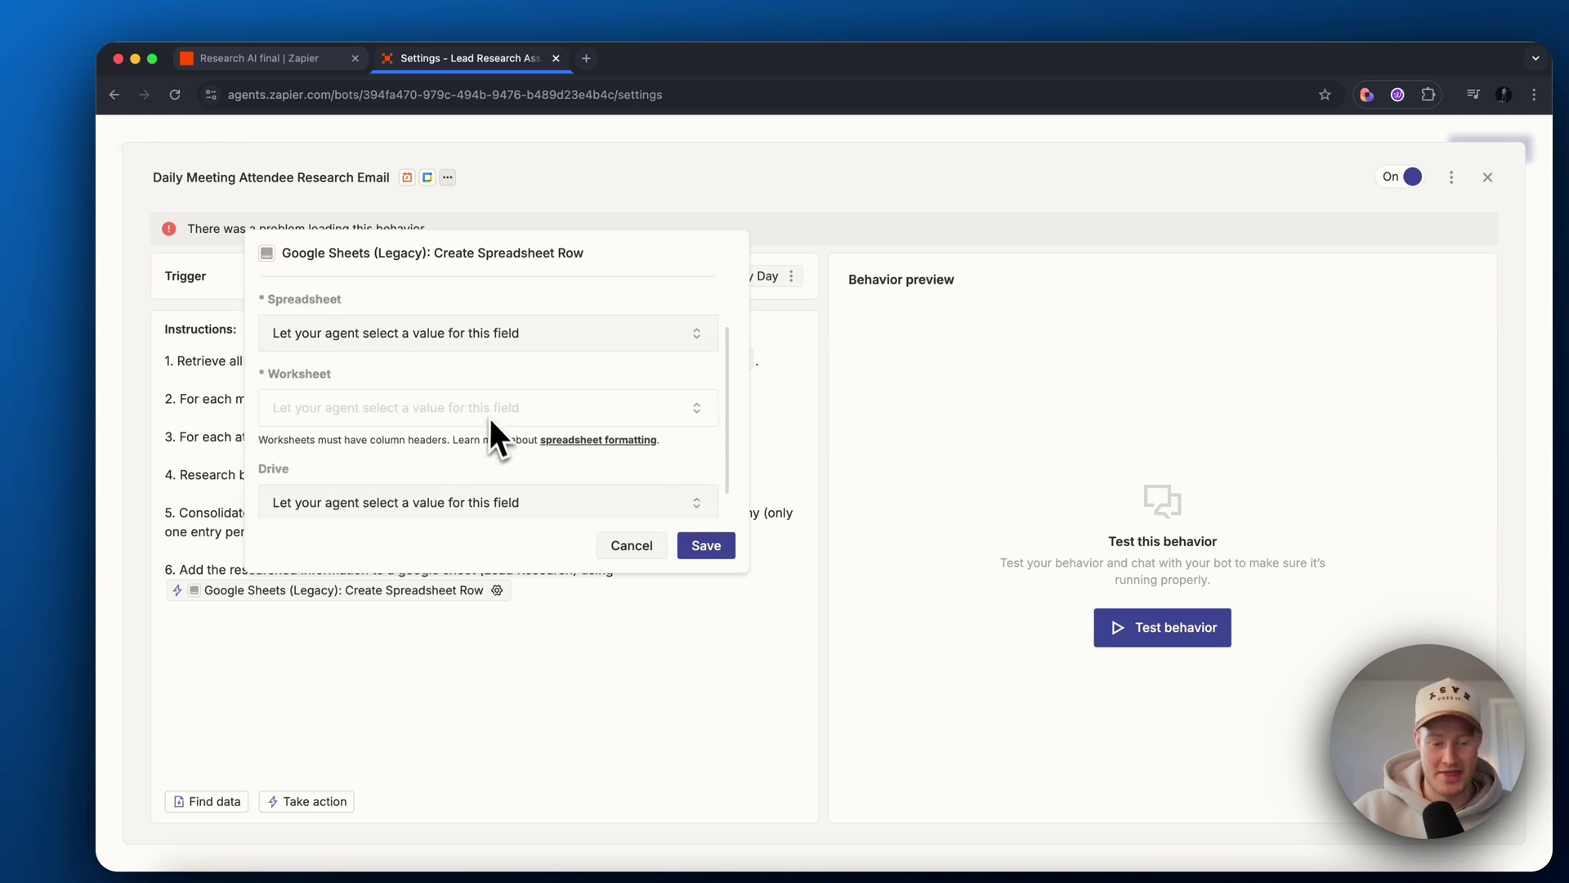
{"action": "left_click", "coordinate": [541, 359]}
{"action": "left_click", "coordinate": [674, 223]}
{"action": "left_click", "coordinate": [706, 545]}
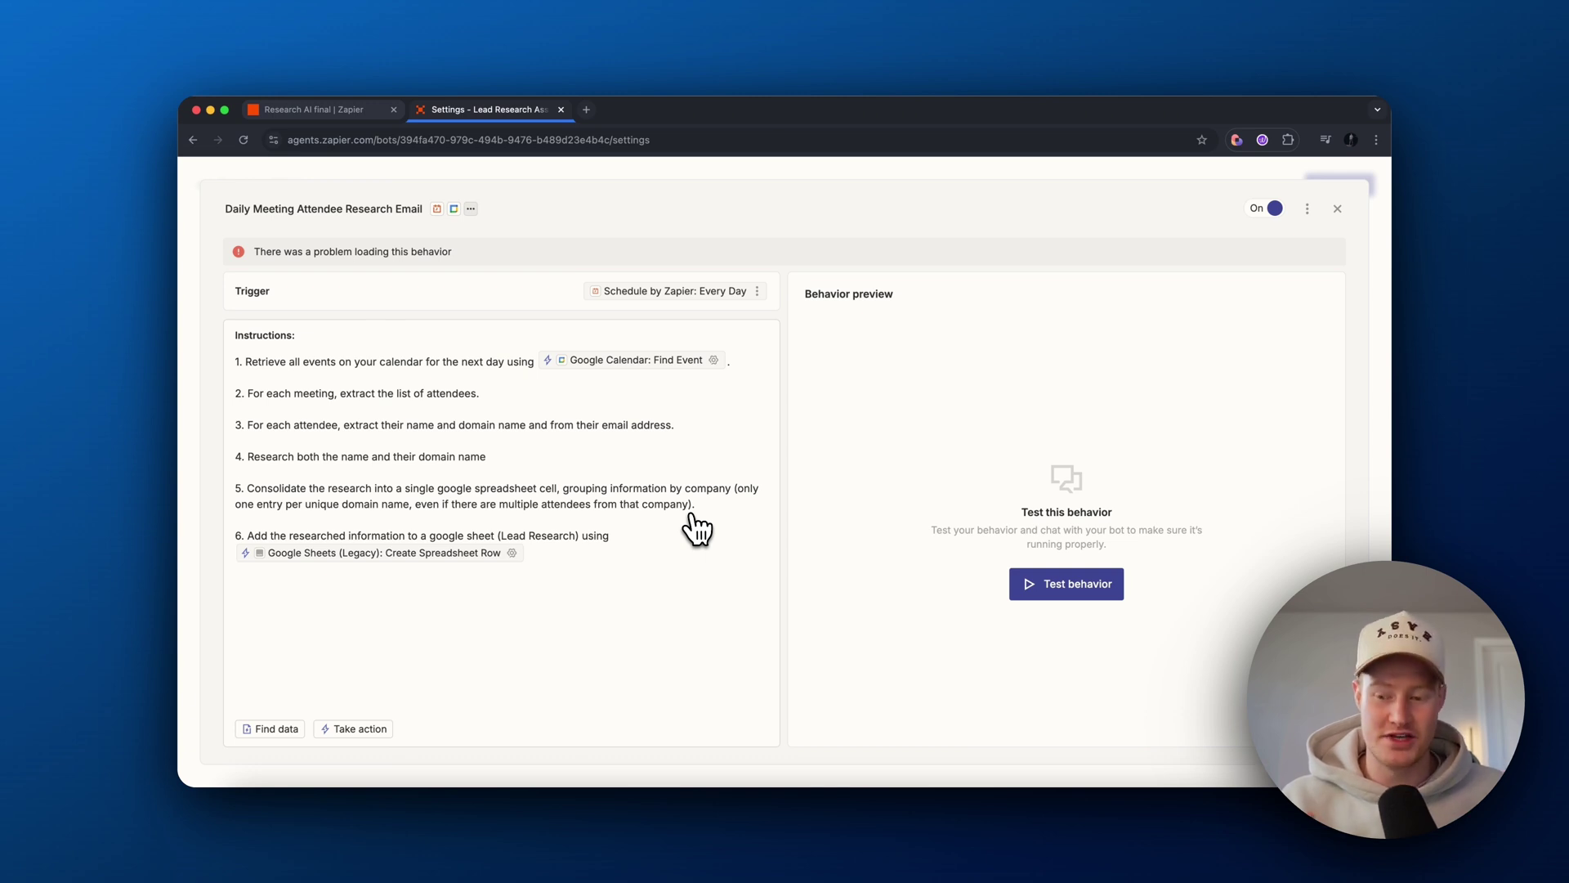
{"action": "key", "text": "Escape"}
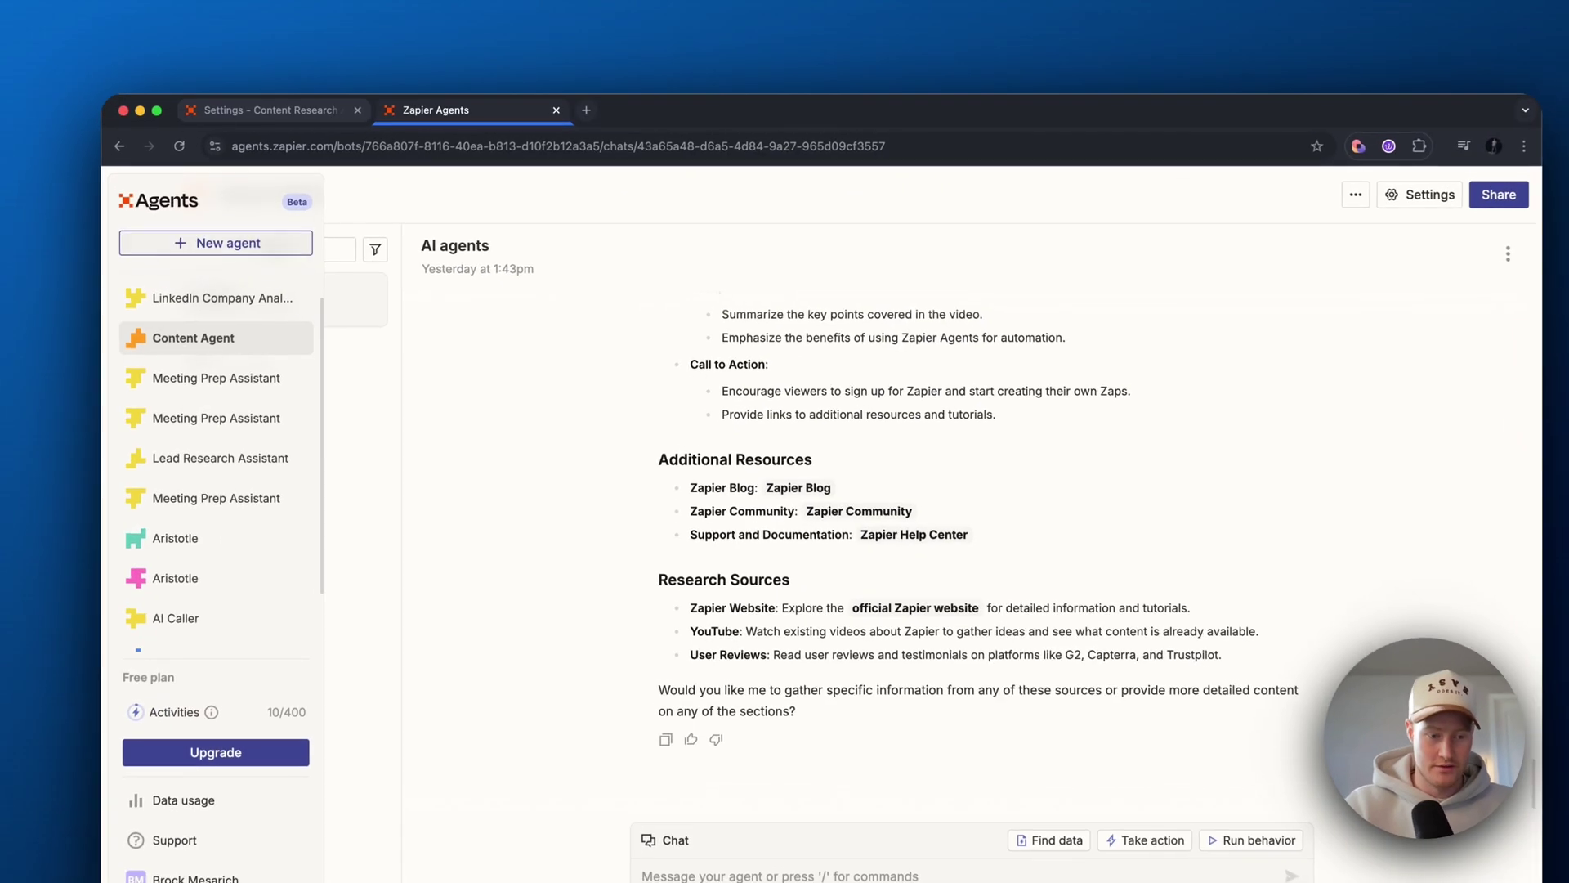
Step: Create a scratch agent 'content research agent' described as 'agent that researches AI content ideas daily'
{"action": "left_click", "coordinate": [196, 244]}
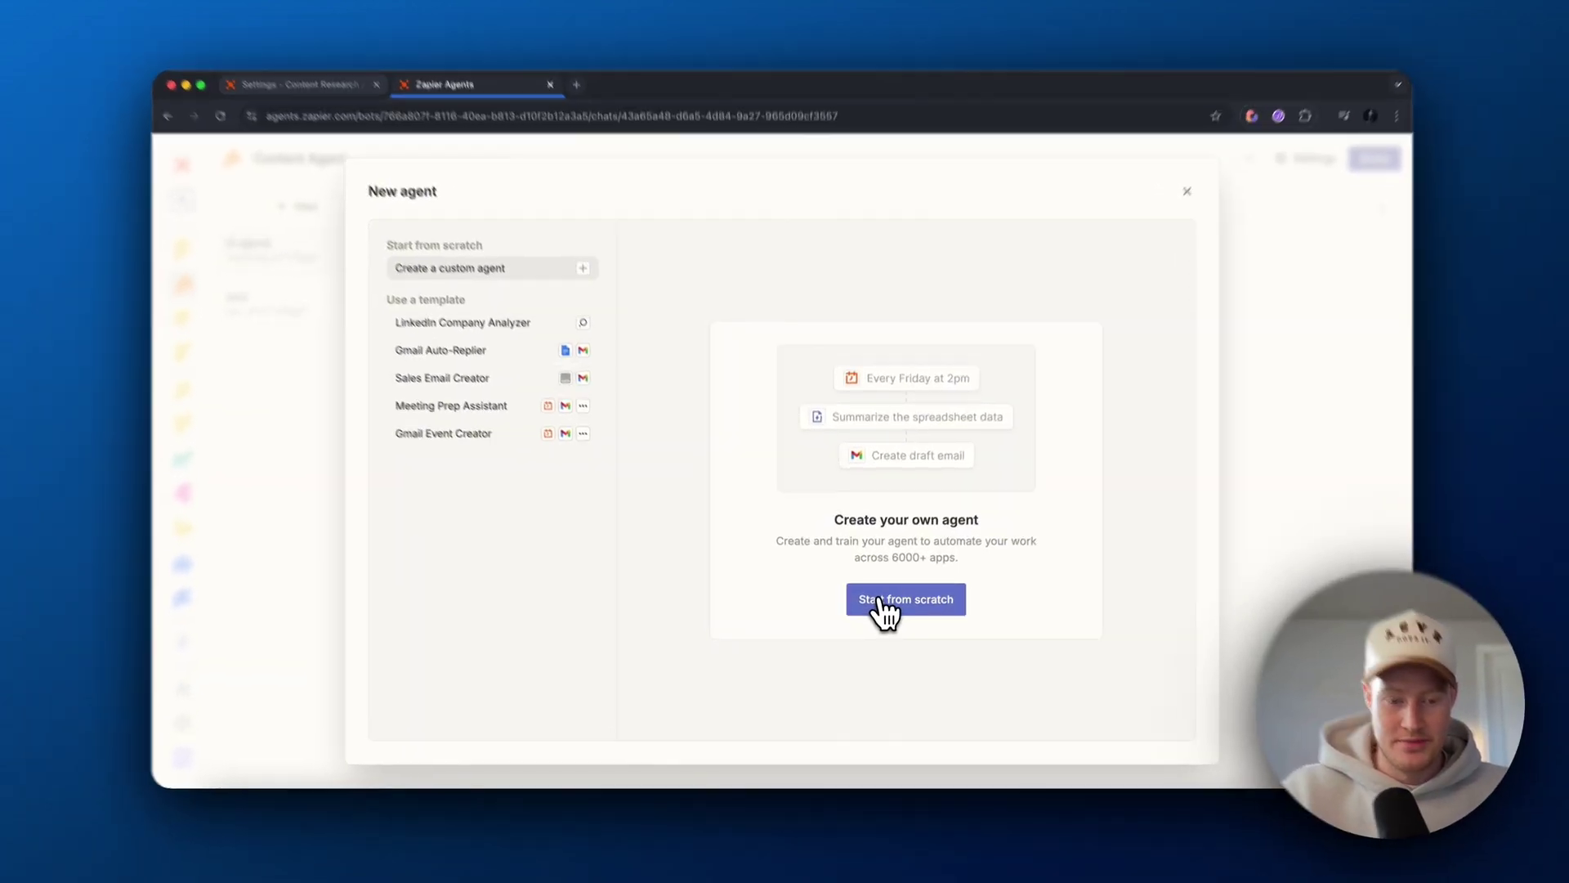
{"action": "left_click", "coordinate": [880, 602]}
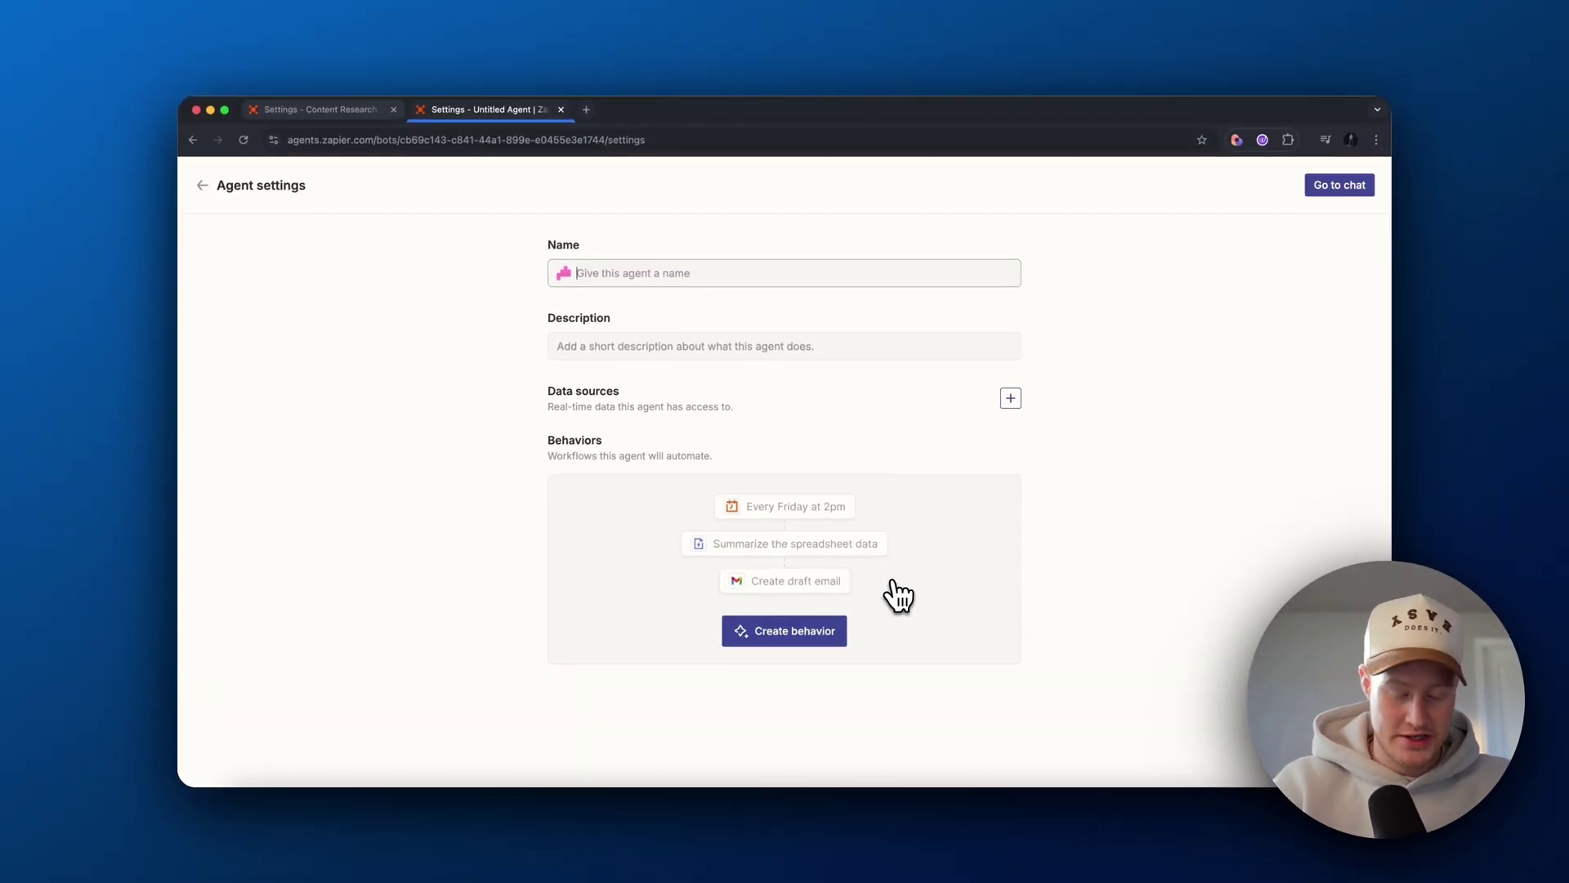
{"action": "type", "text": "content research agent"}
{"action": "left_click", "coordinate": [732, 345]}
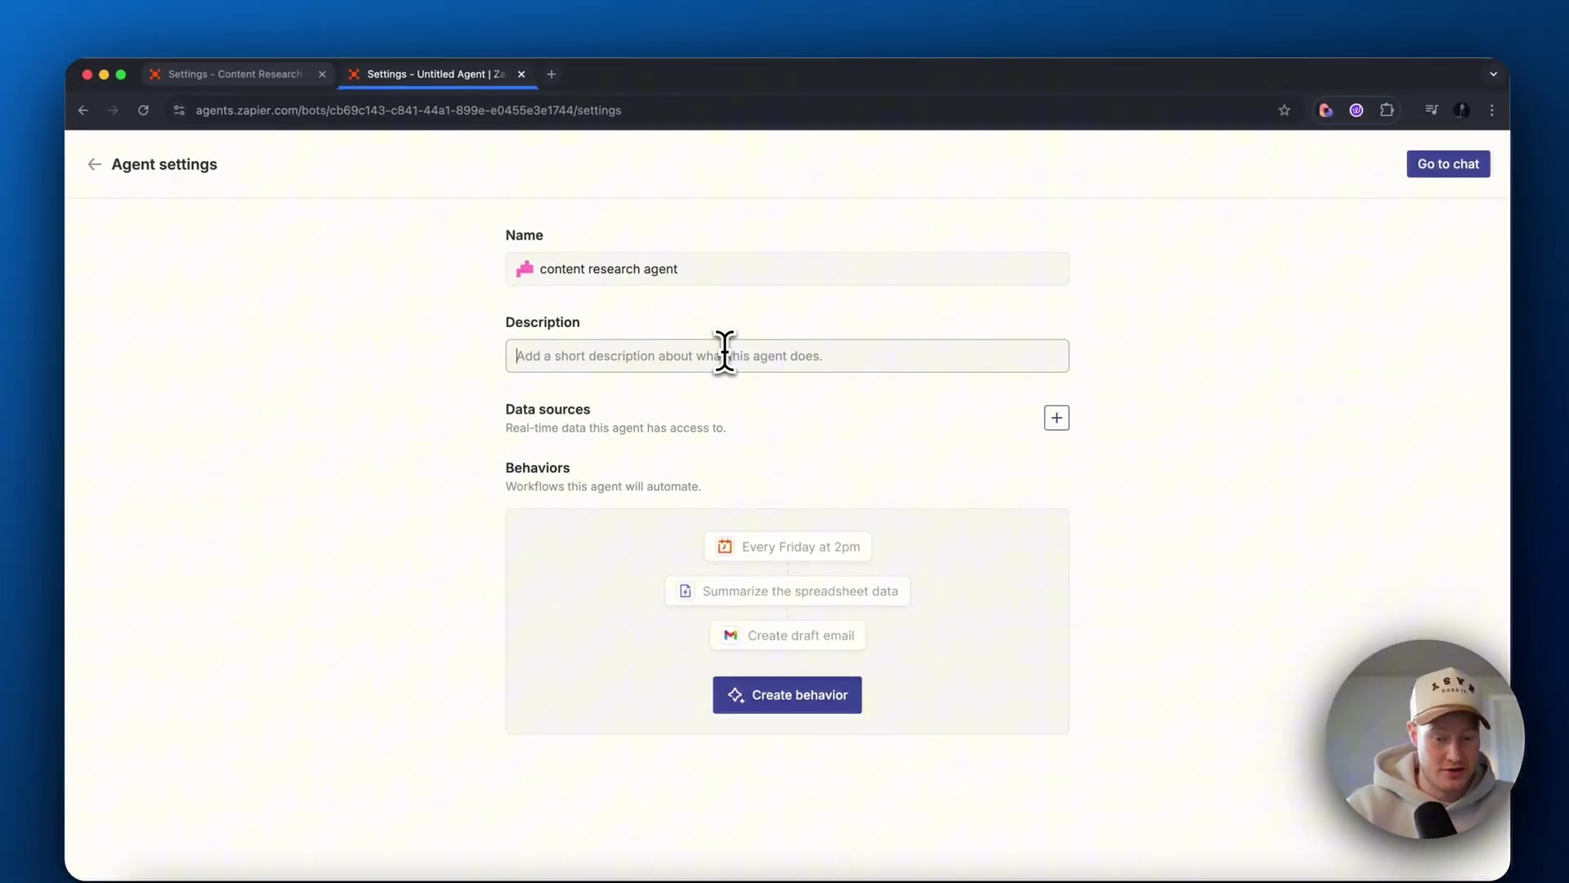
{"action": "type", "text": "agent that researches AI content ideas daily"}
{"action": "left_click", "coordinate": [1010, 398]}
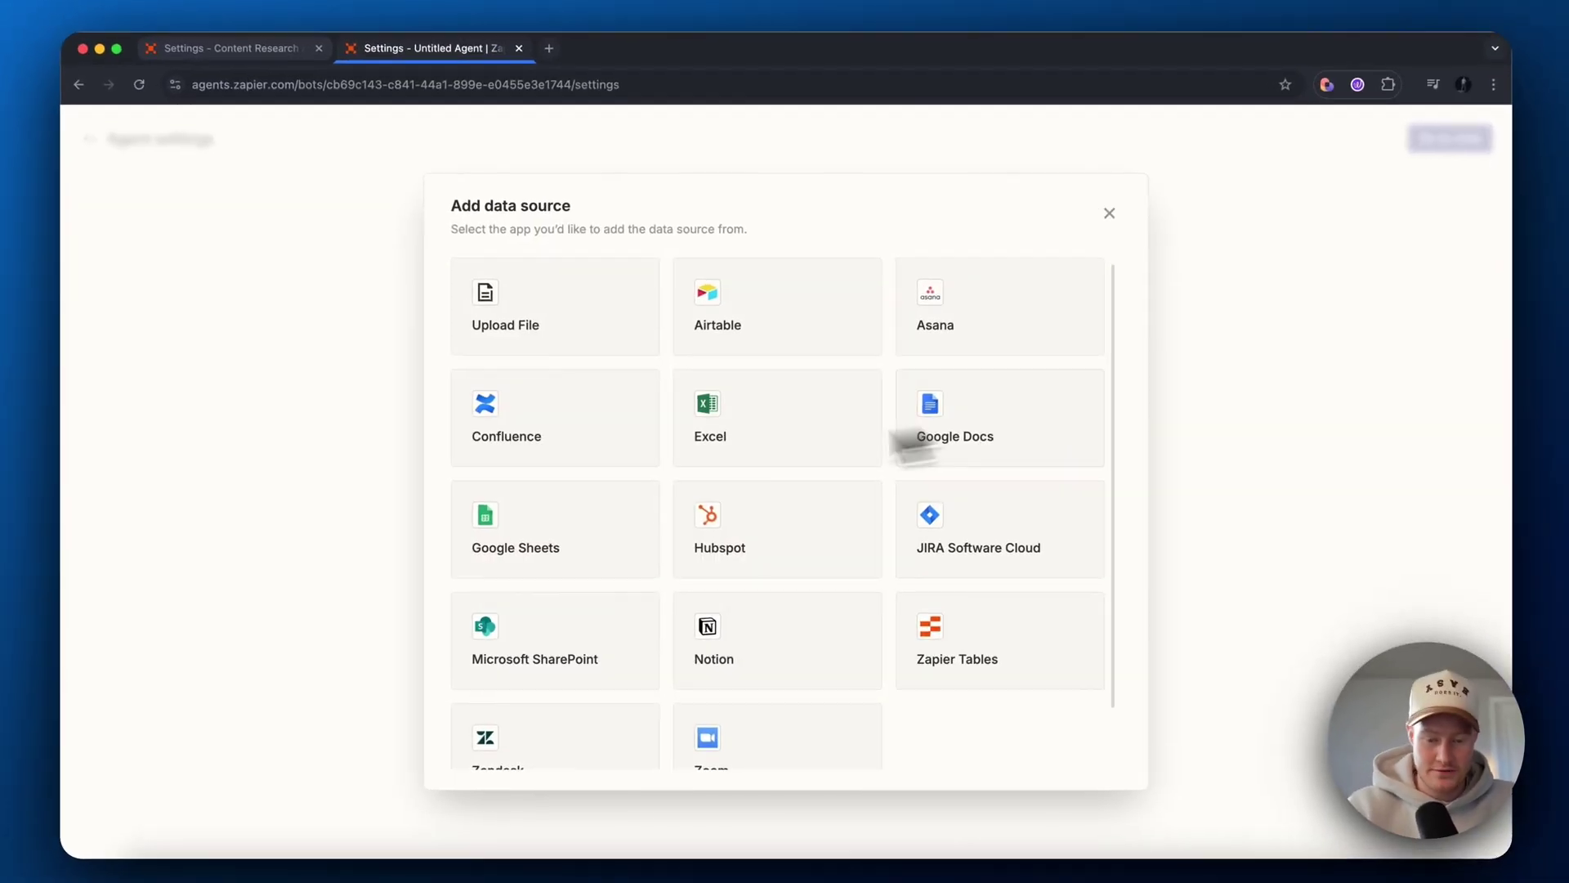
{"action": "scroll", "coordinate": [846, 454], "scroll_direction": "down", "scroll_amount": 2}
Step: Dismiss the data source choices and create a new behavior for the agent
{"action": "scroll", "coordinate": [690, 490], "scroll_direction": "up", "scroll_amount": 2}
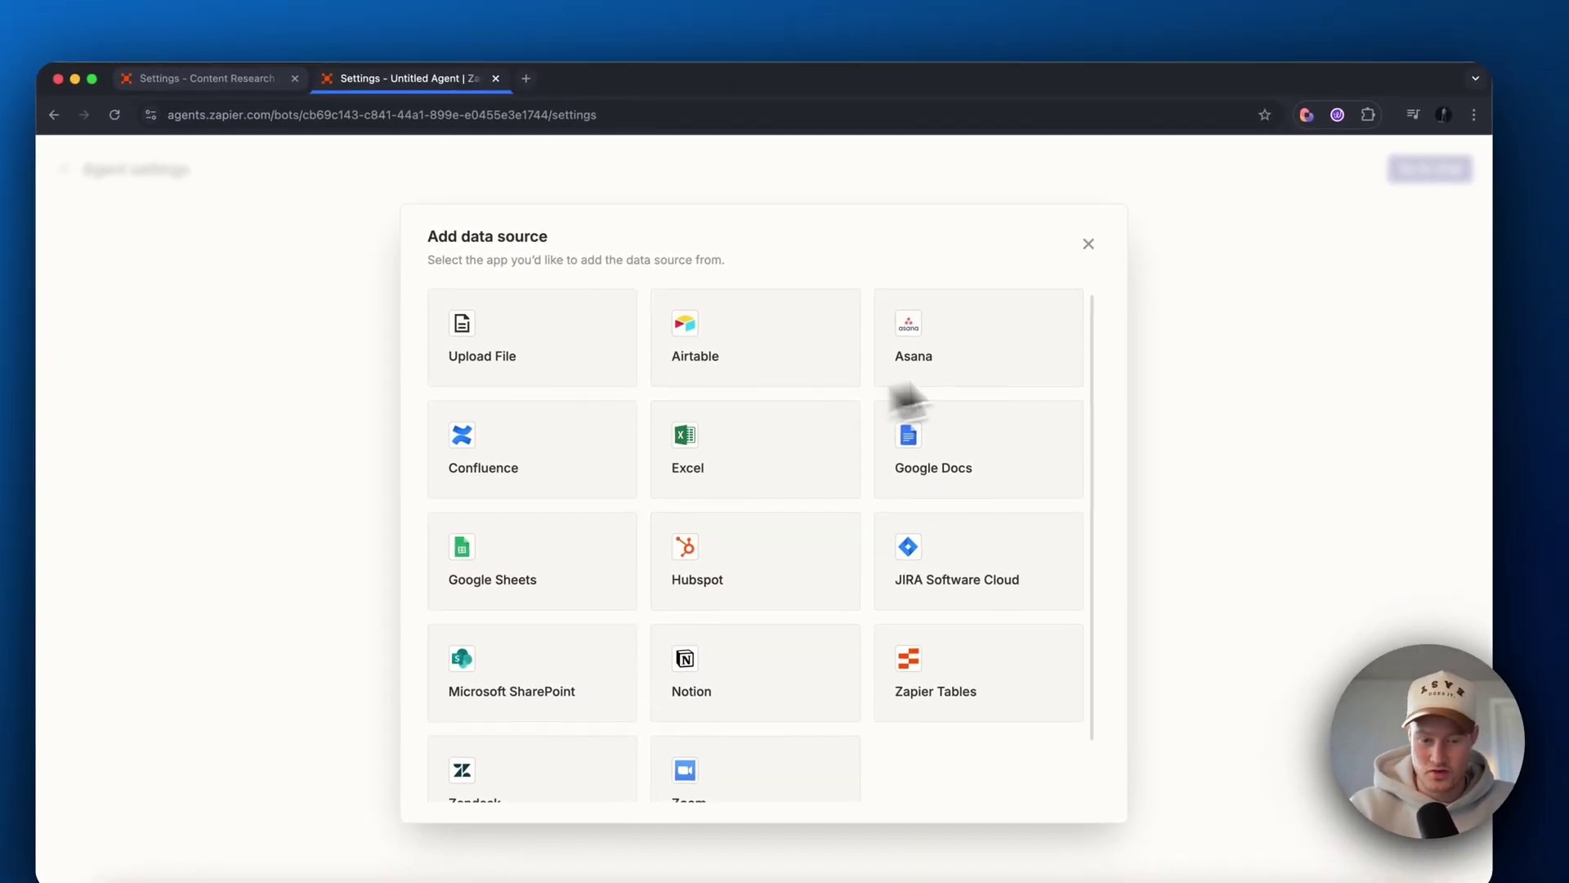
{"action": "left_click", "coordinate": [1255, 320]}
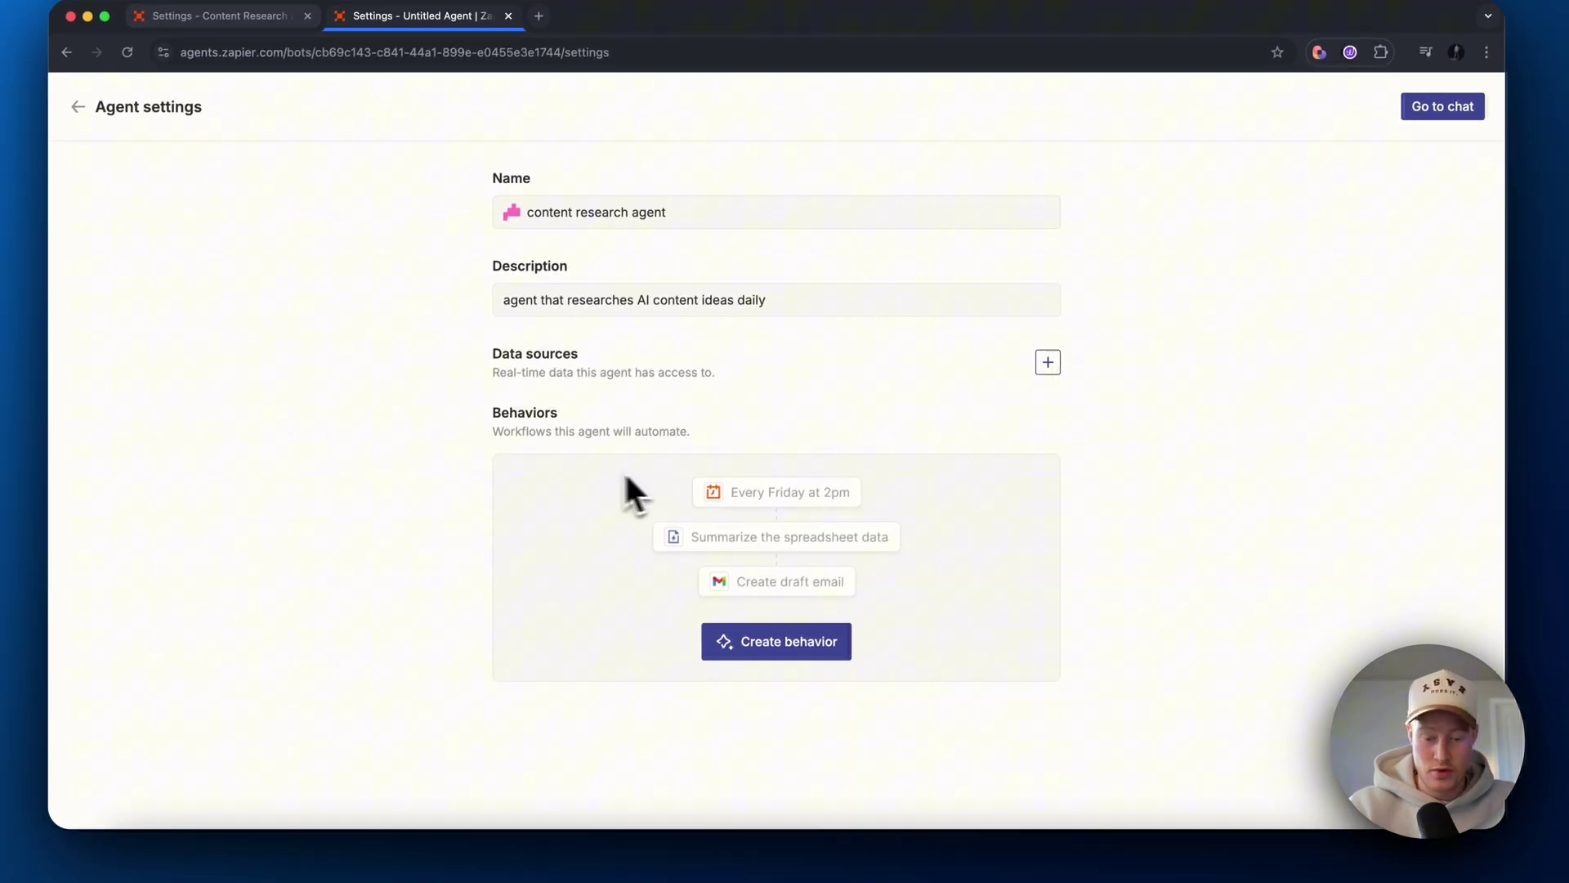
{"action": "left_click", "coordinate": [797, 650]}
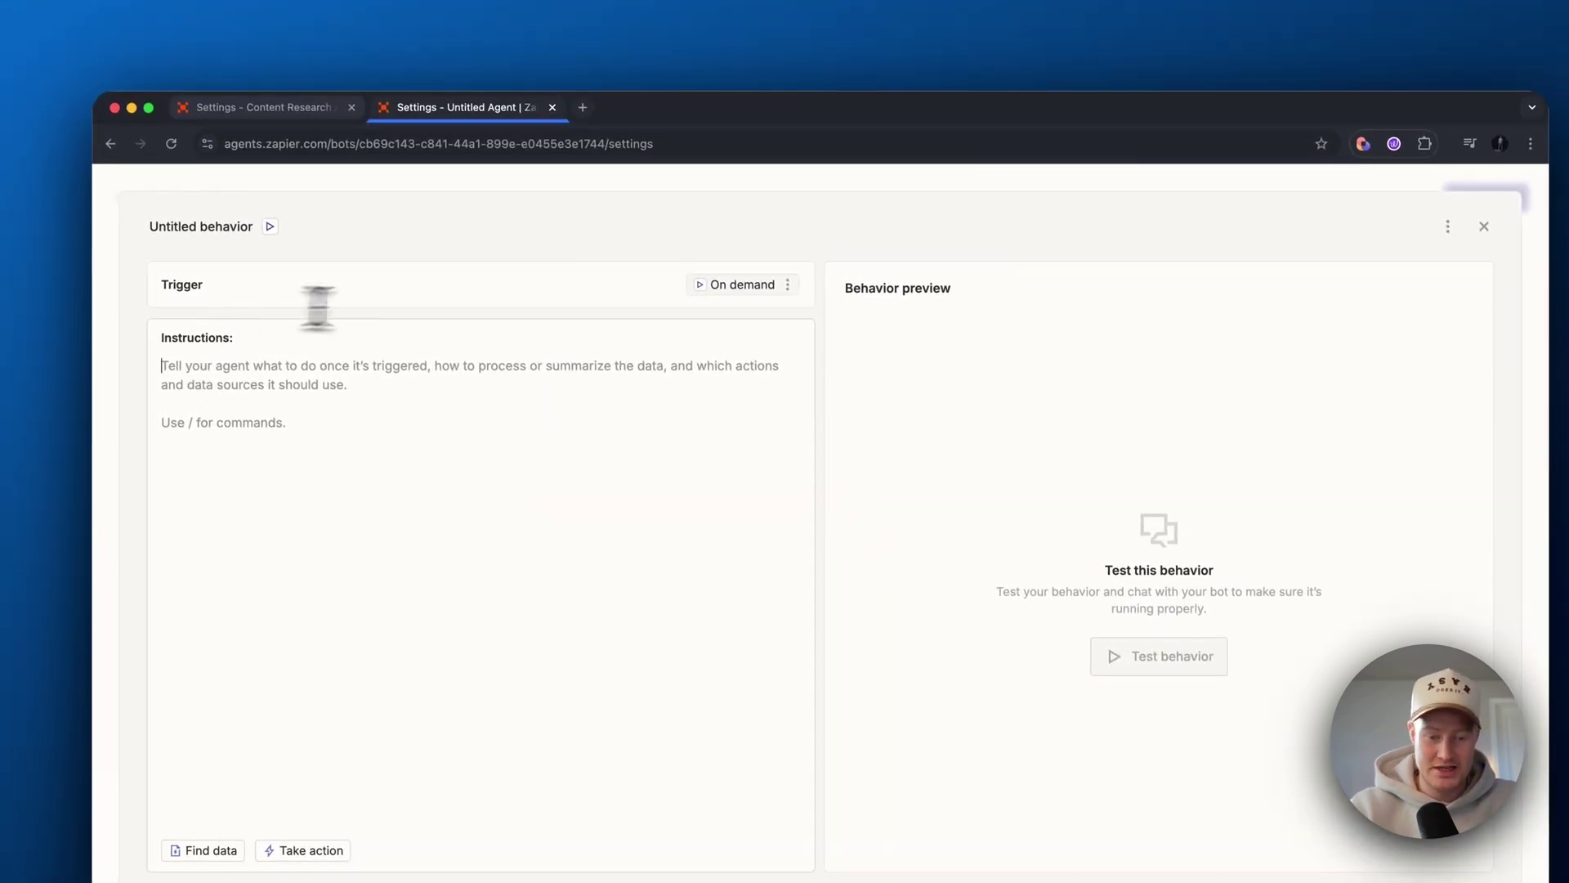
Step: Browse the available trigger apps, such as Gmail and Asana, for the behavior
{"action": "left_click", "coordinate": [748, 286]}
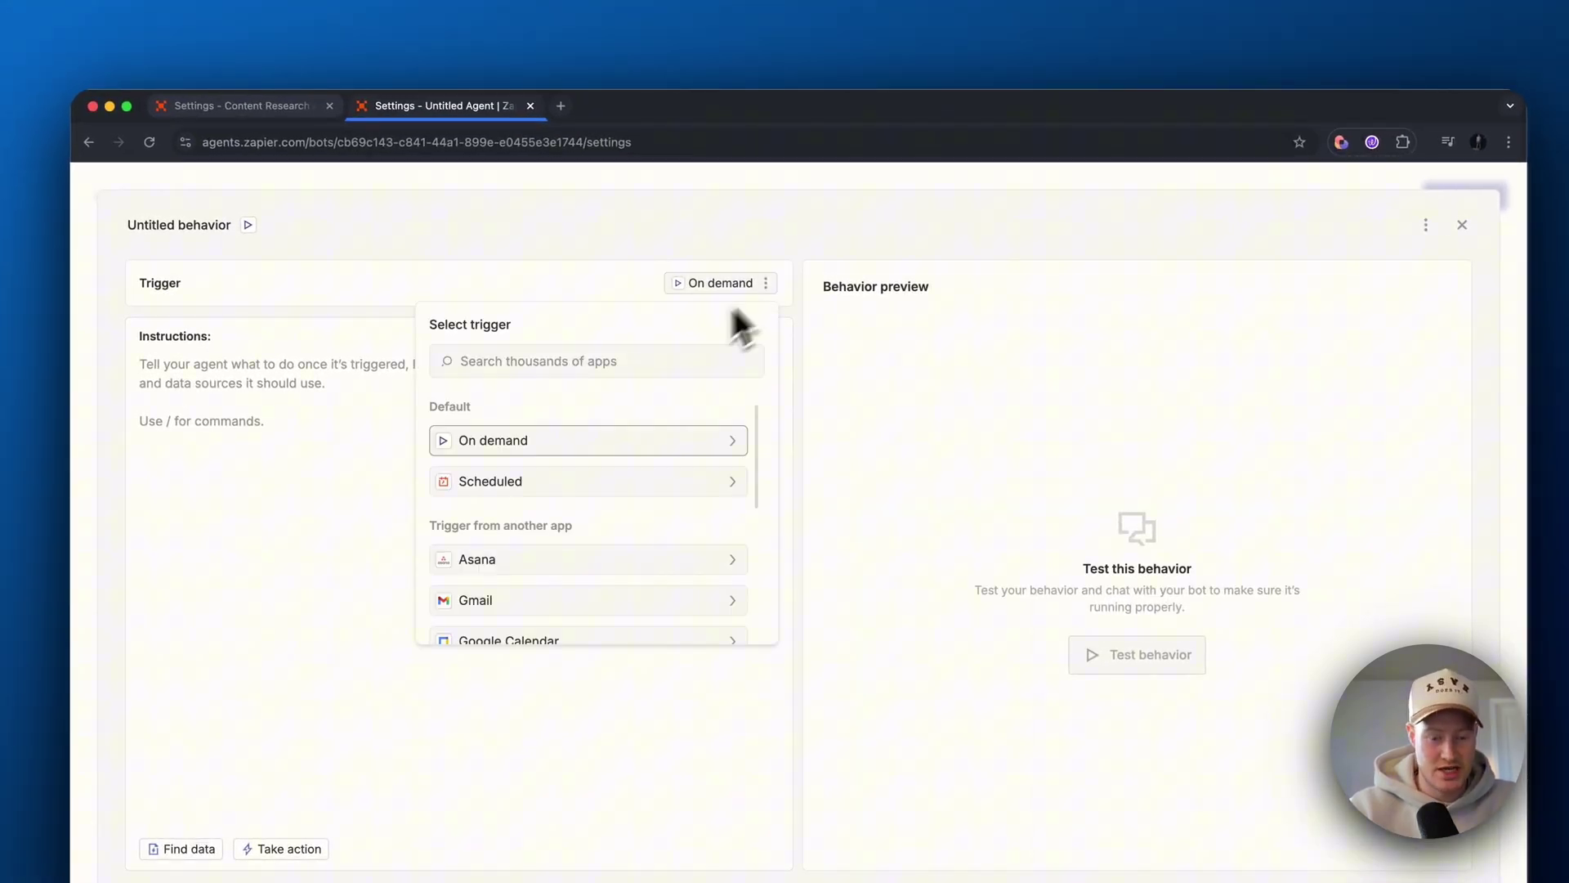
{"action": "scroll", "coordinate": [602, 489], "scroll_direction": "down", "scroll_amount": 5}
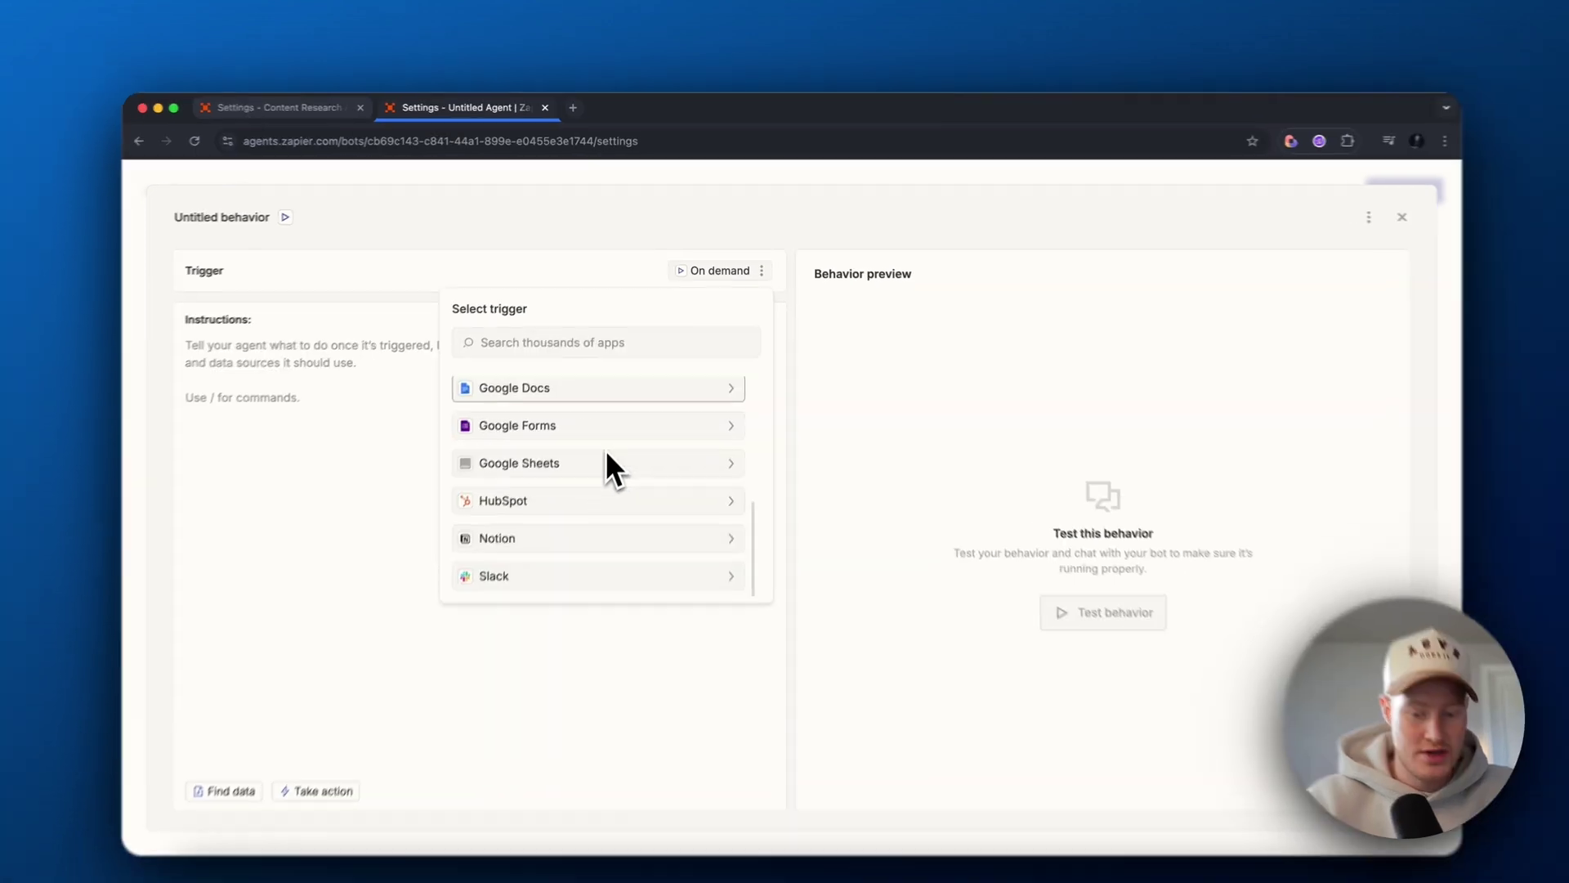
{"action": "scroll", "coordinate": [605, 454], "scroll_direction": "up", "scroll_amount": 6}
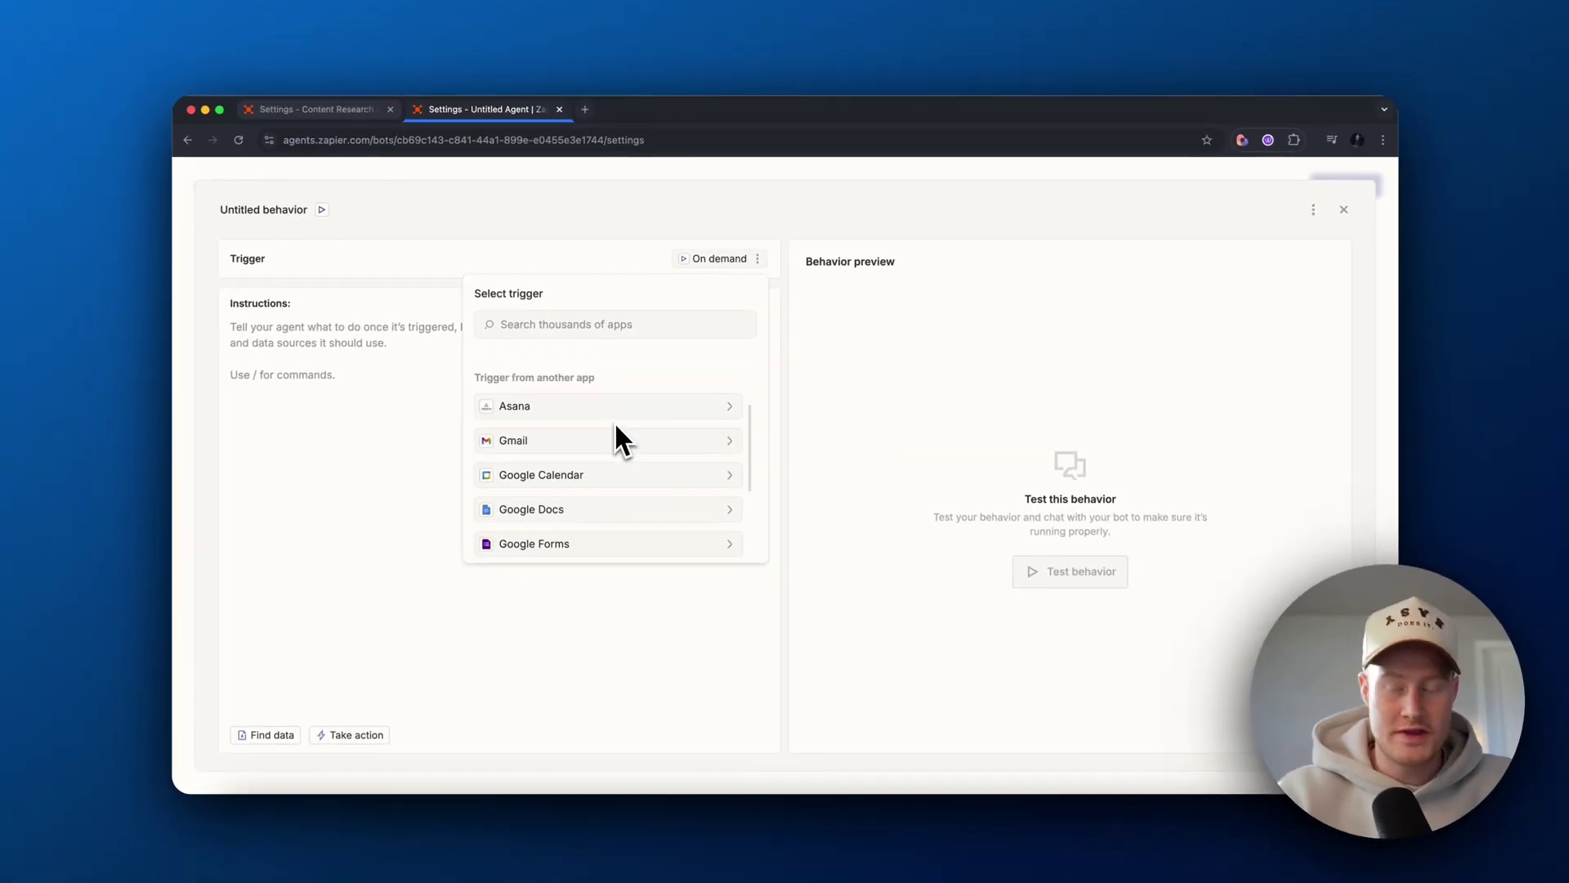
{"action": "scroll", "coordinate": [602, 462], "scroll_direction": "down", "scroll_amount": 4}
{"action": "scroll", "coordinate": [602, 463], "scroll_direction": "up", "scroll_amount": 1}
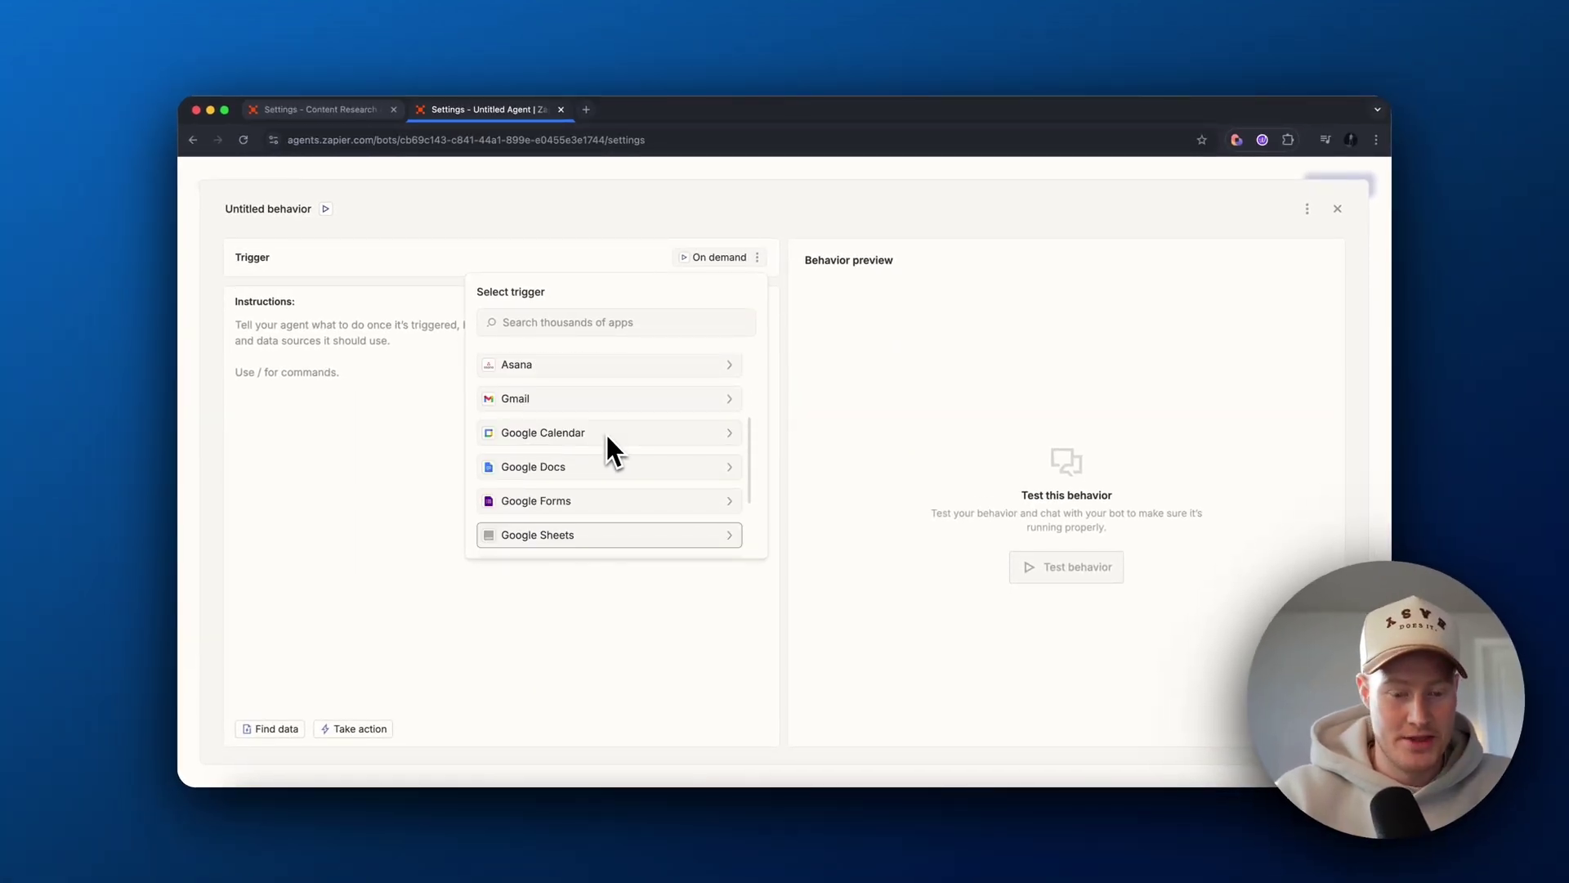
{"action": "scroll", "coordinate": [605, 431], "scroll_direction": "up", "scroll_amount": 3}
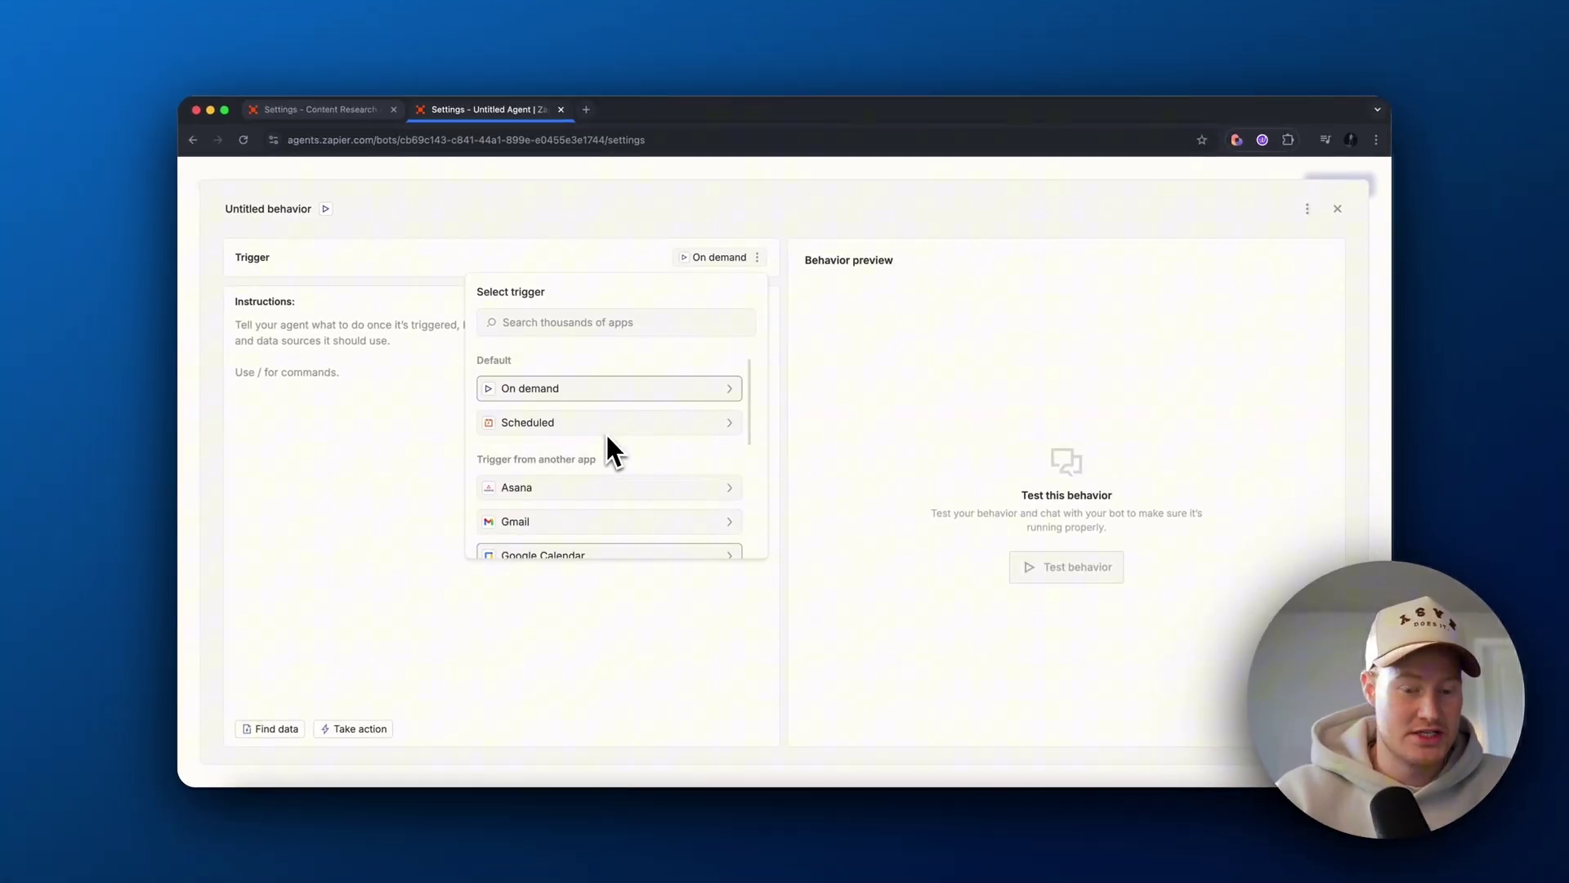
{"action": "scroll", "coordinate": [605, 441], "scroll_direction": "down", "scroll_amount": 3}
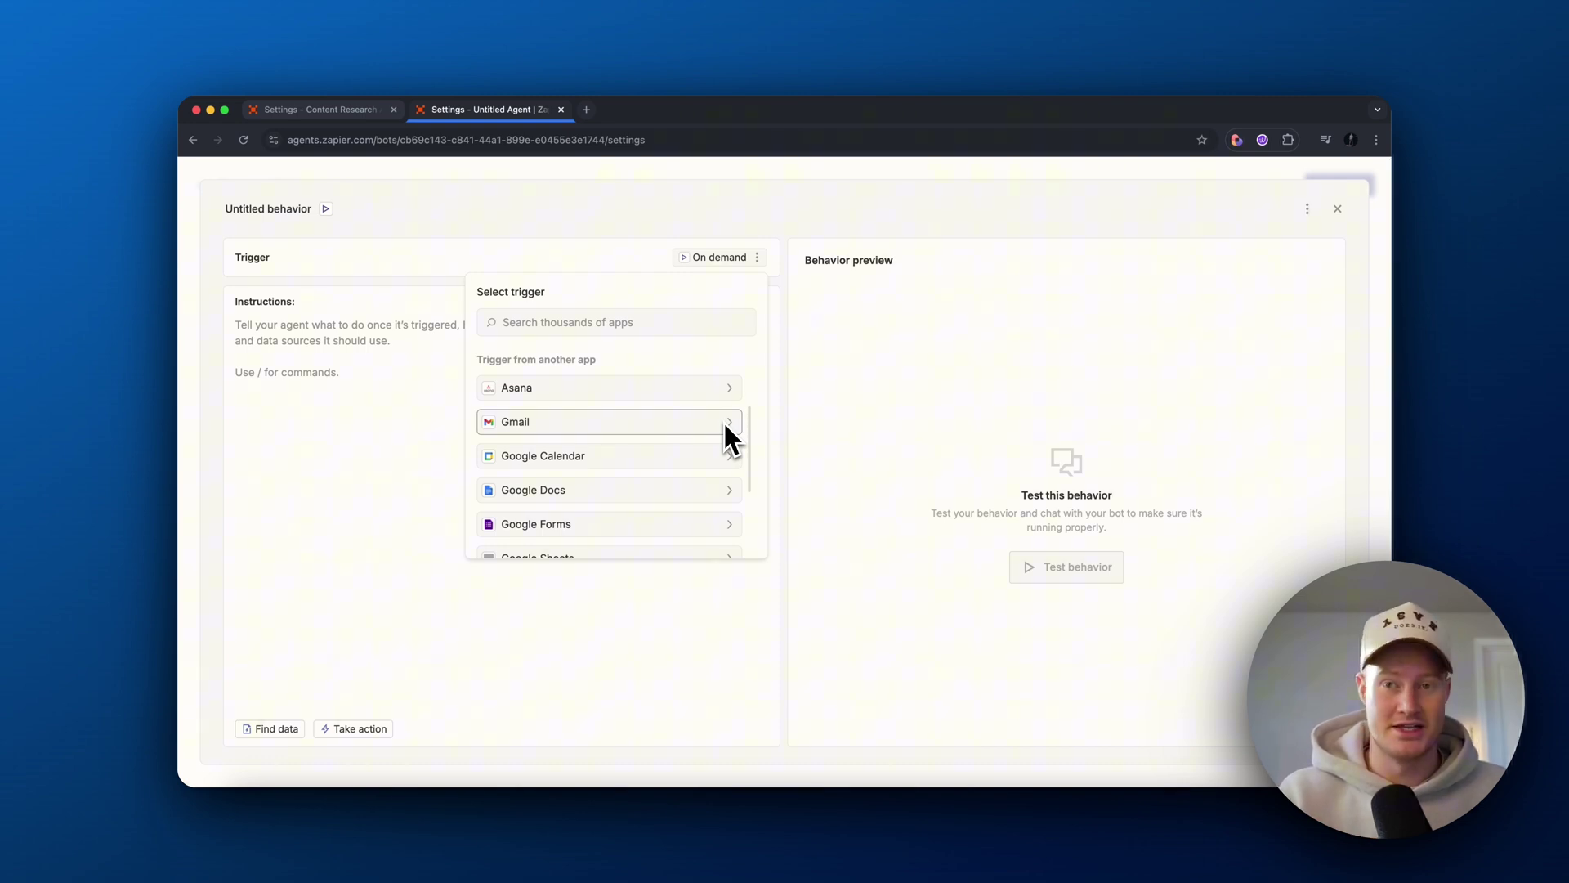
Step: Paste the daily AI research instruction and choose a Schedule trigger
{"action": "left_click", "coordinate": [669, 255]}
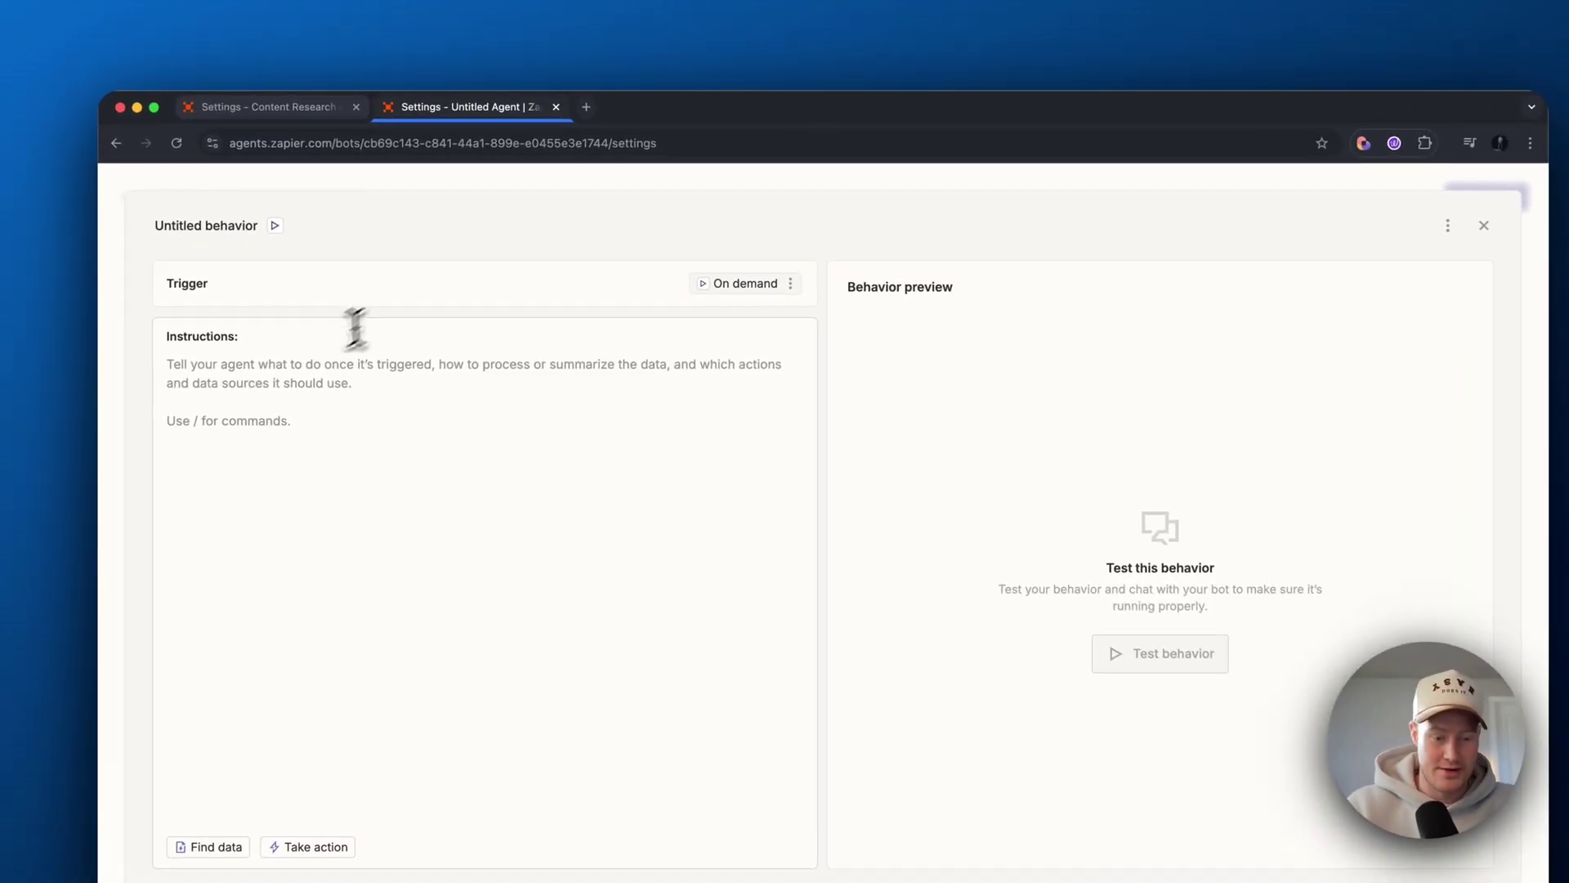
{"action": "type", "text": "Every day at 8pm or when triggered on demand, research some new developments in the AI space."}
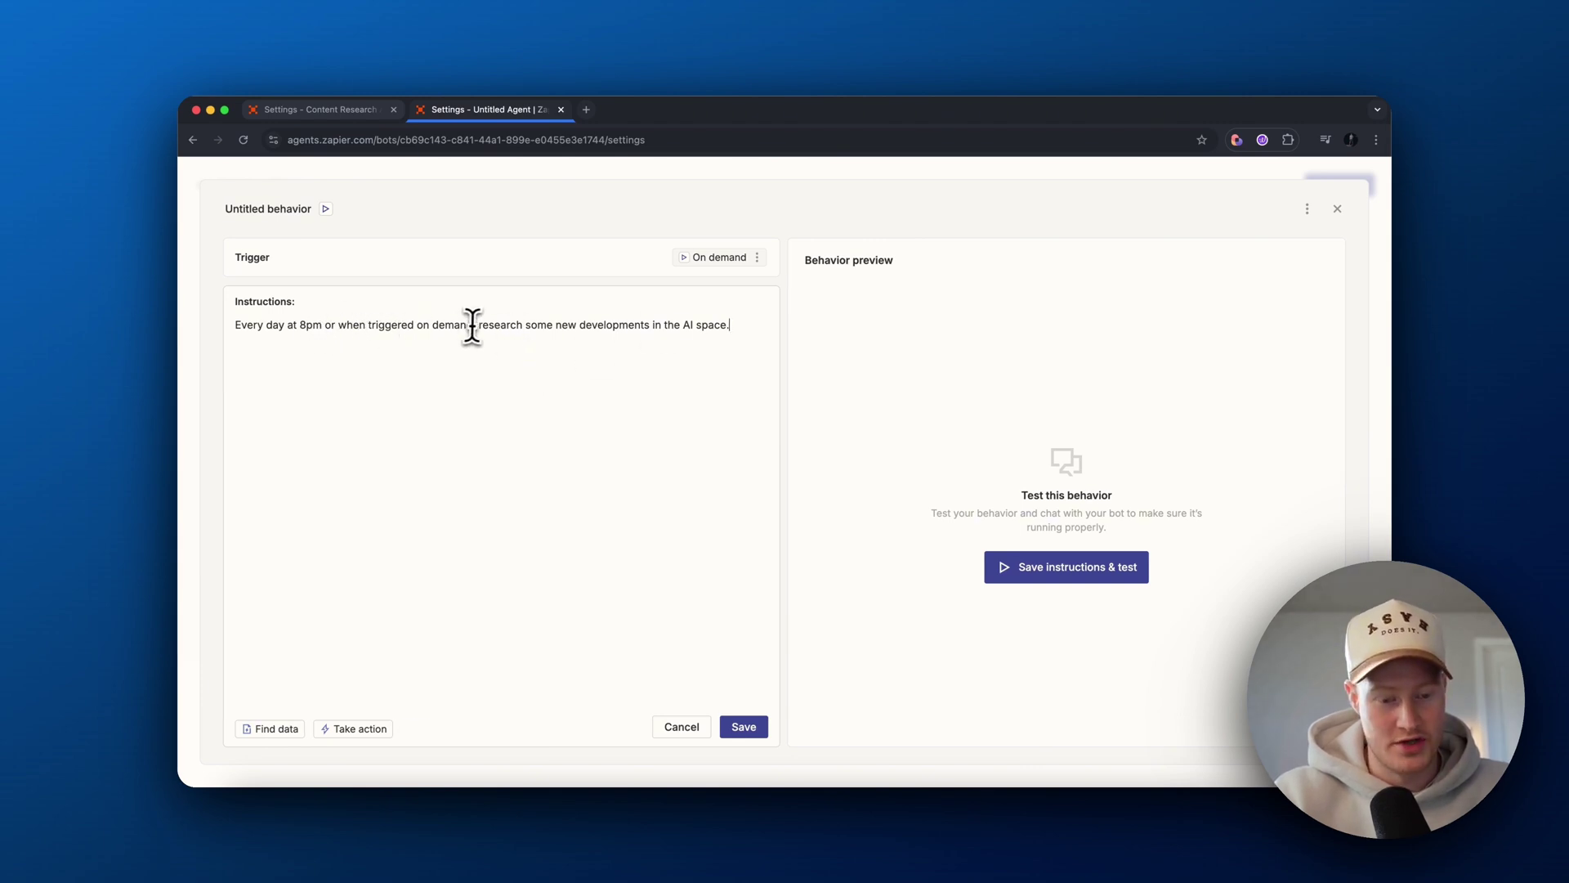
{"action": "left_click", "coordinate": [757, 258]}
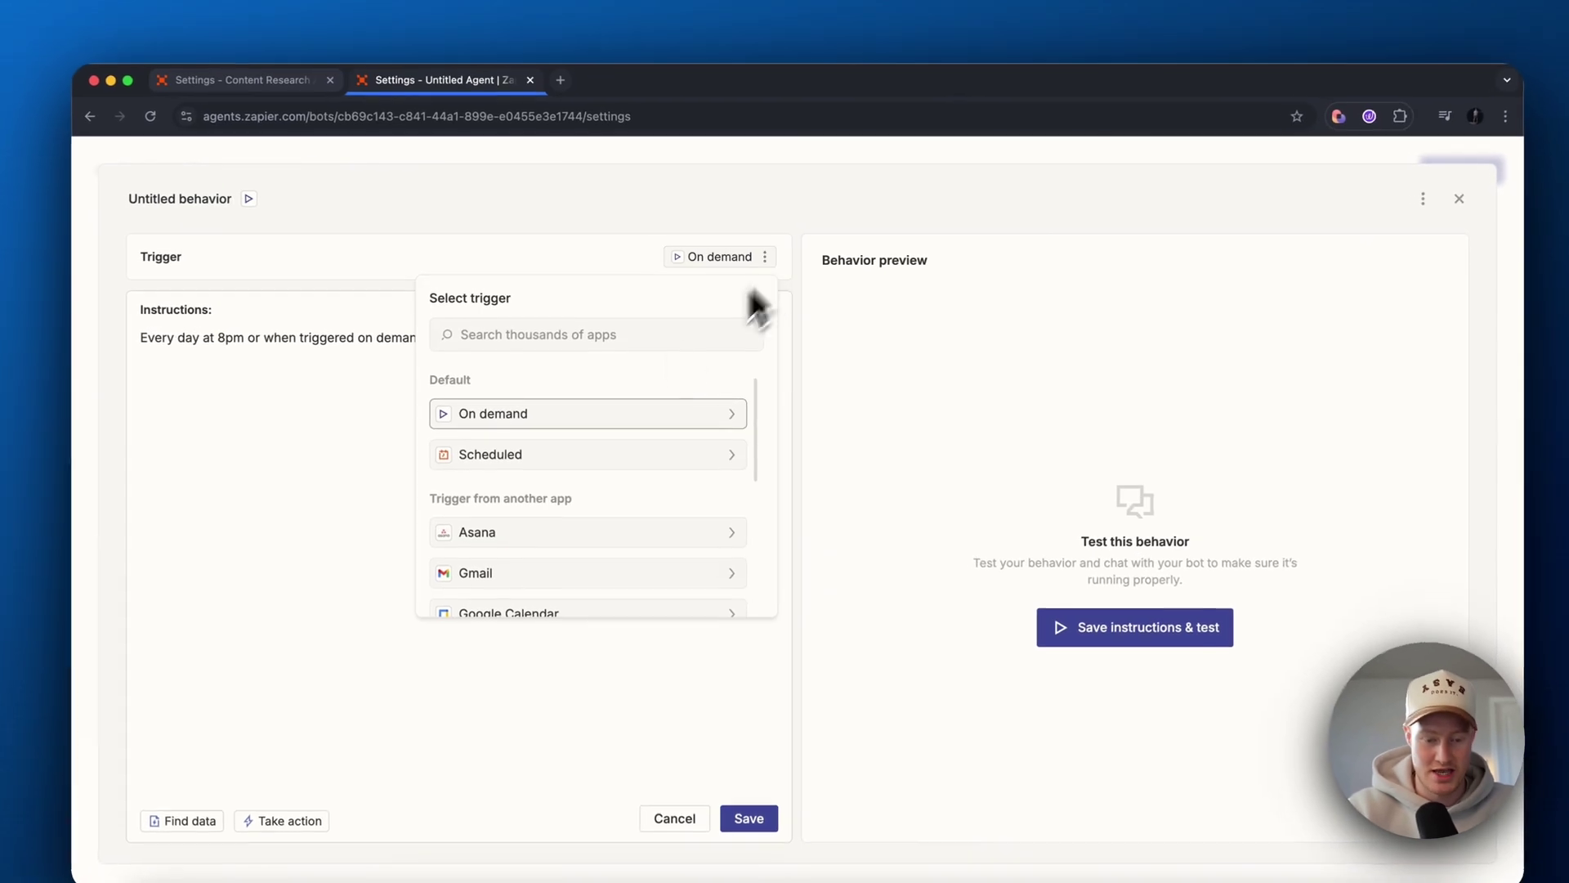
{"action": "left_click", "coordinate": [622, 445]}
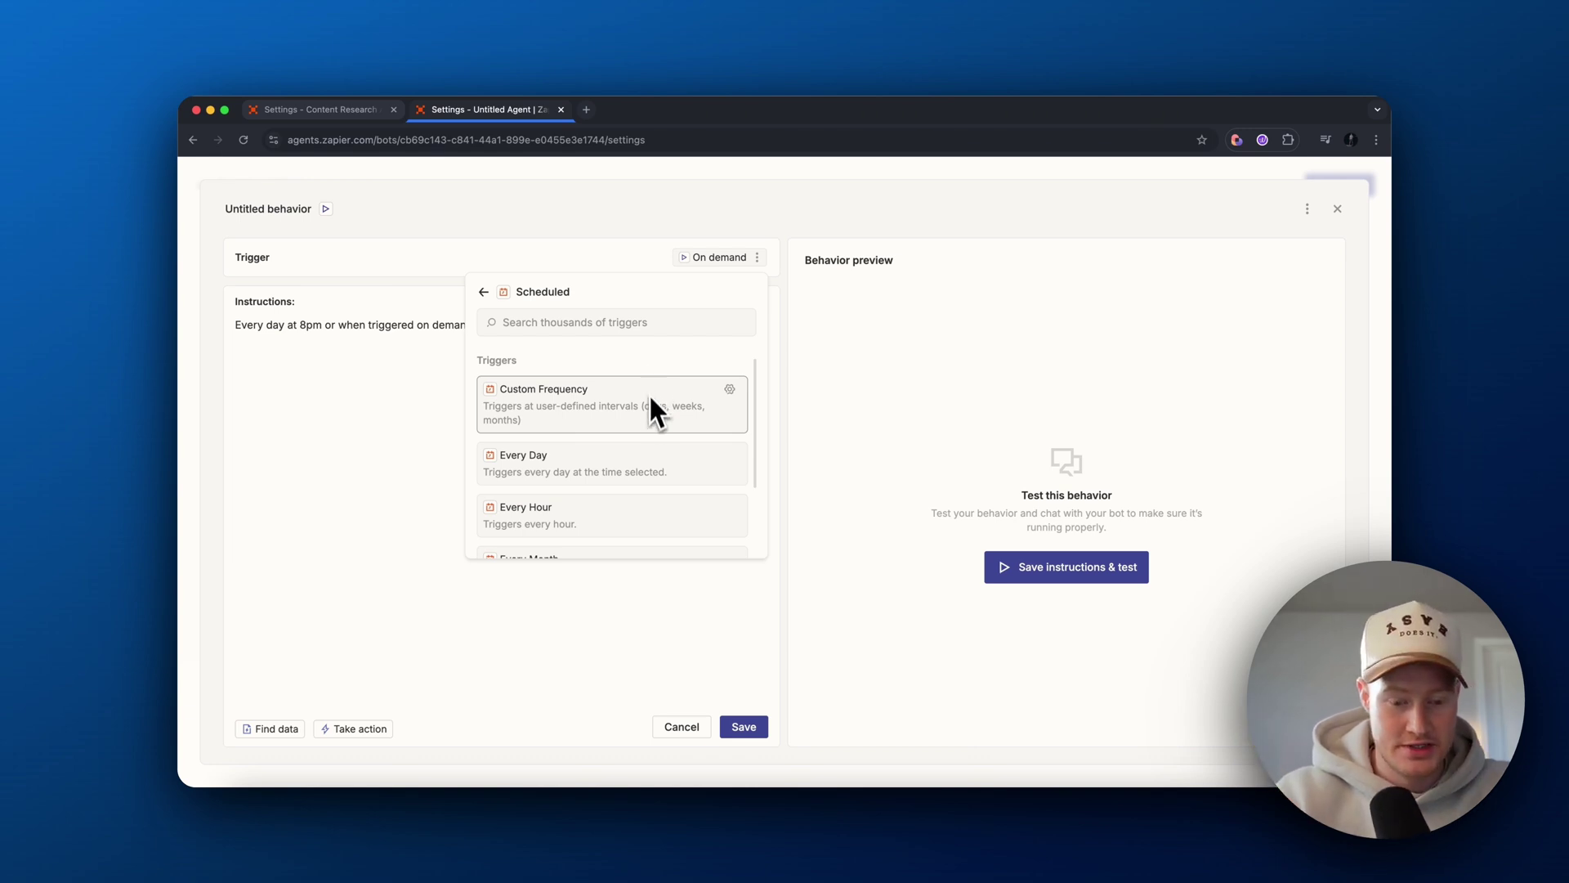
Step: Set the schedule to Every Hour with time offset 00 and save it
{"action": "scroll", "coordinate": [652, 413], "scroll_direction": "down", "scroll_amount": 2}
{"action": "scroll", "coordinate": [652, 420], "scroll_direction": "up", "scroll_amount": 2}
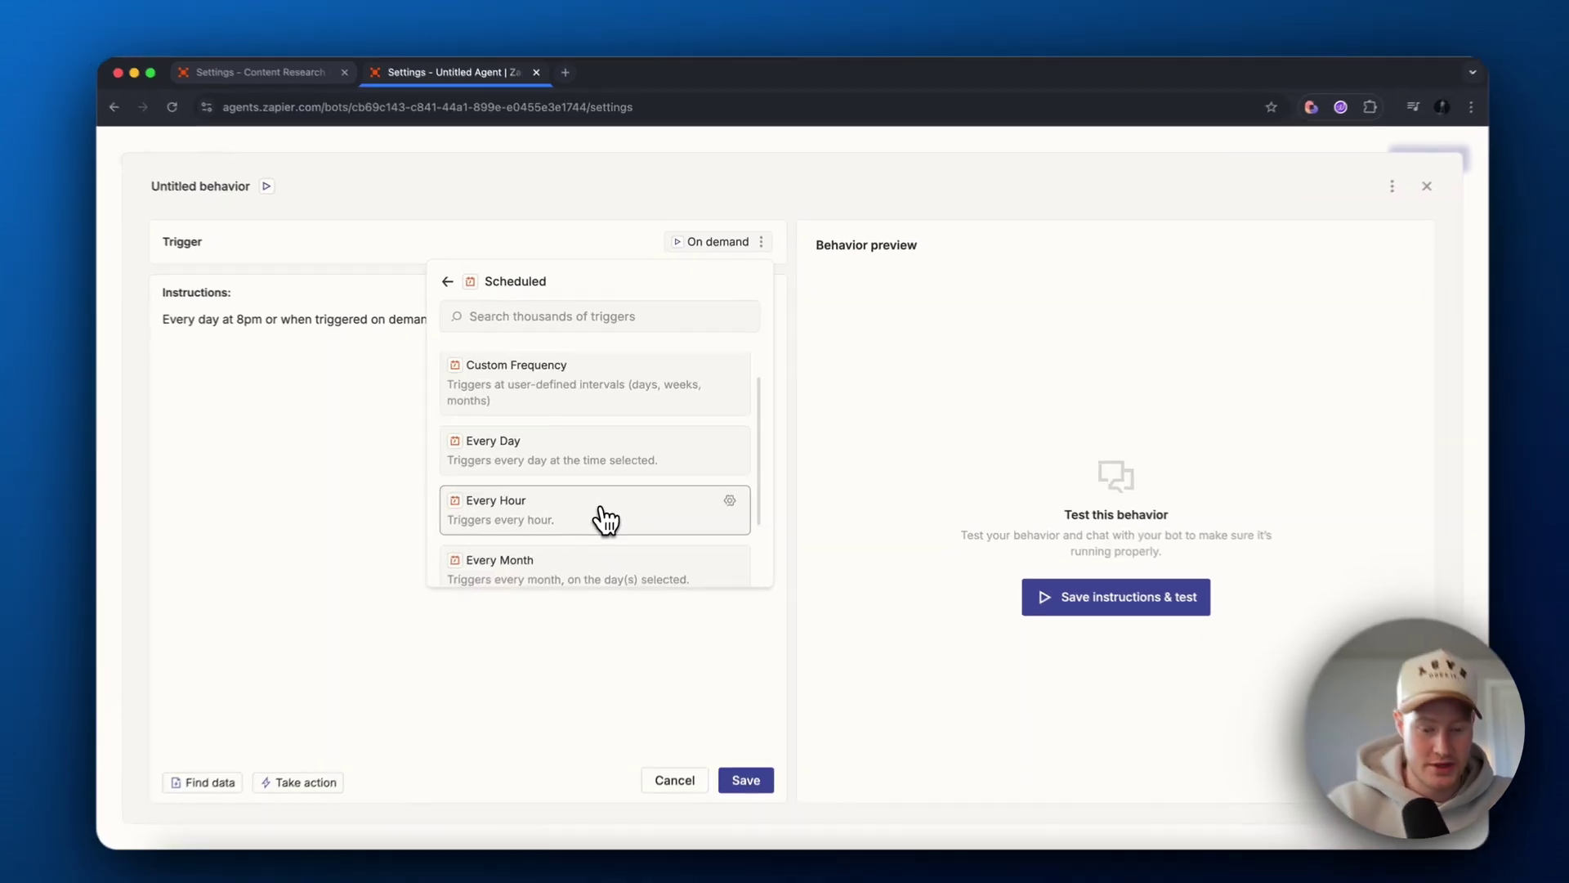
{"action": "left_click", "coordinate": [606, 519]}
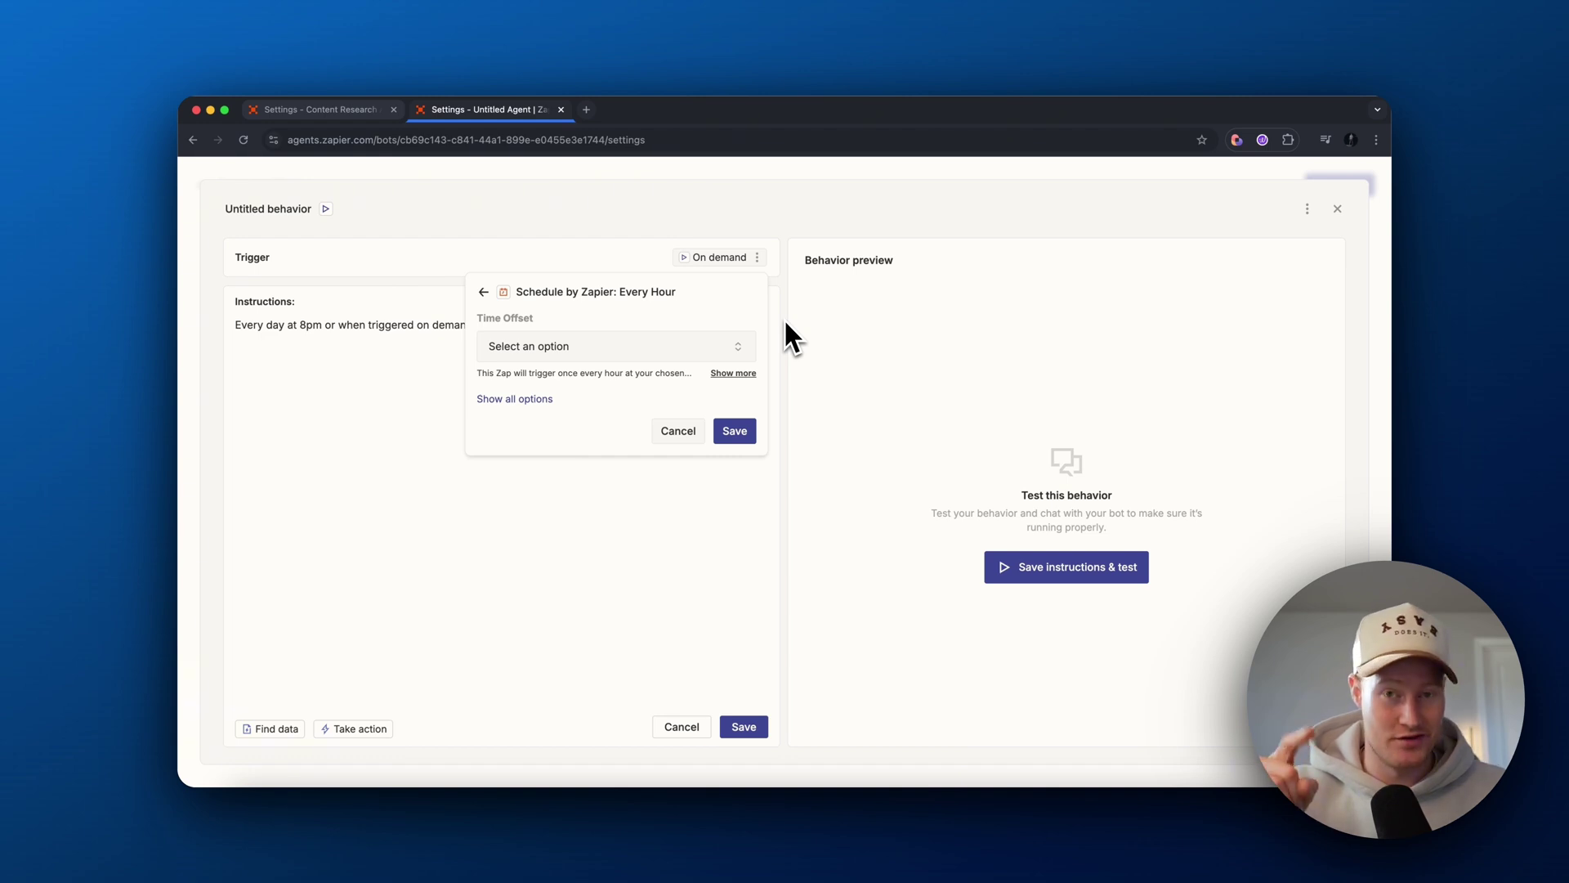
{"action": "left_click", "coordinate": [662, 351]}
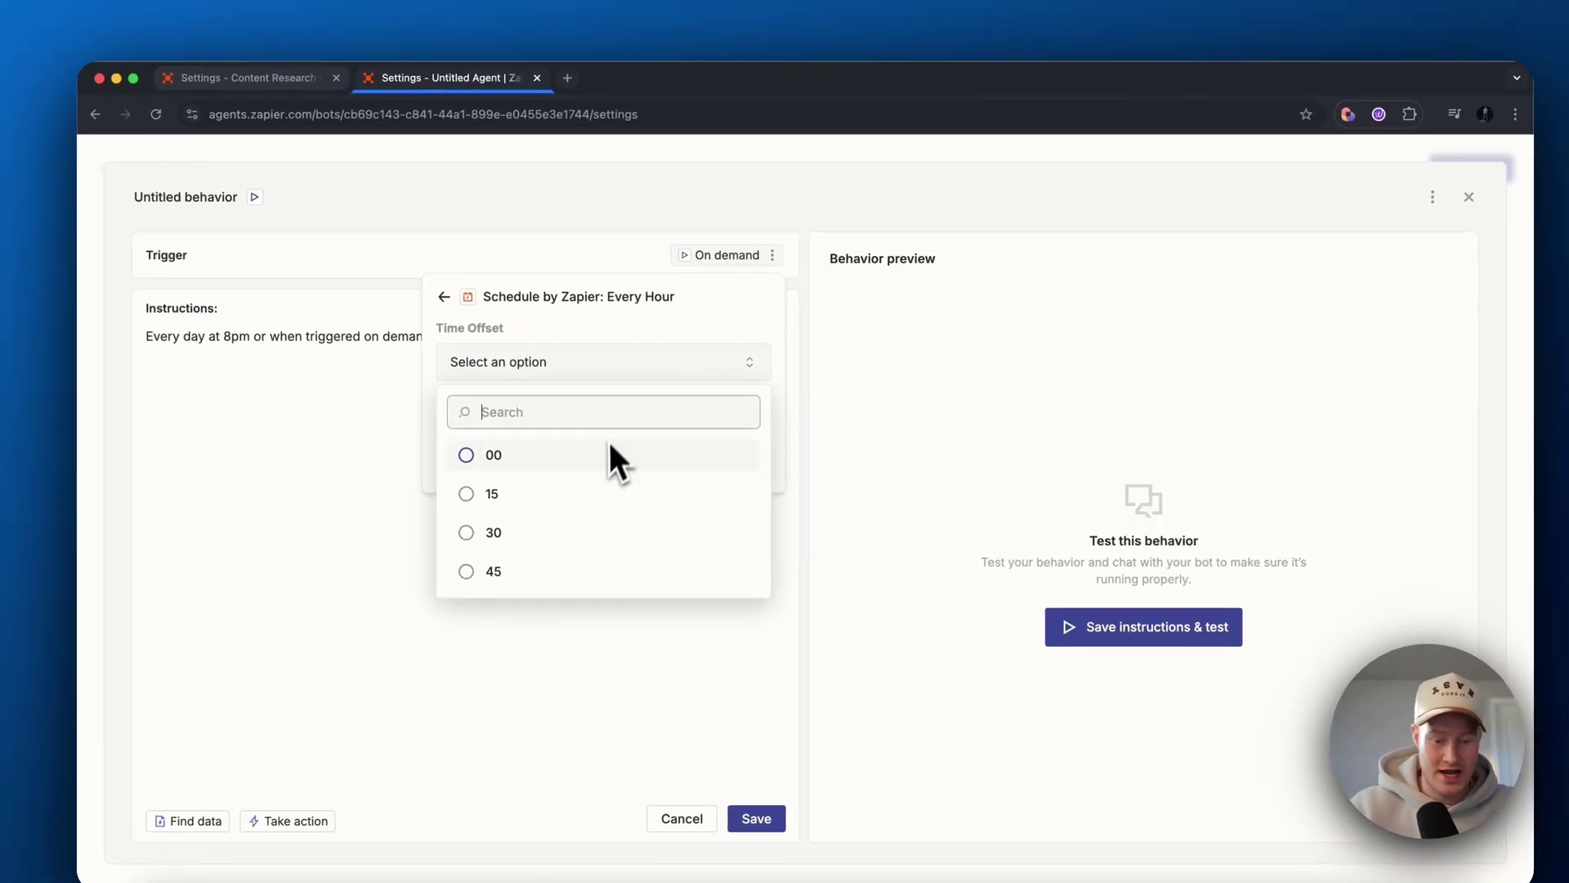
{"action": "left_click", "coordinate": [592, 454]}
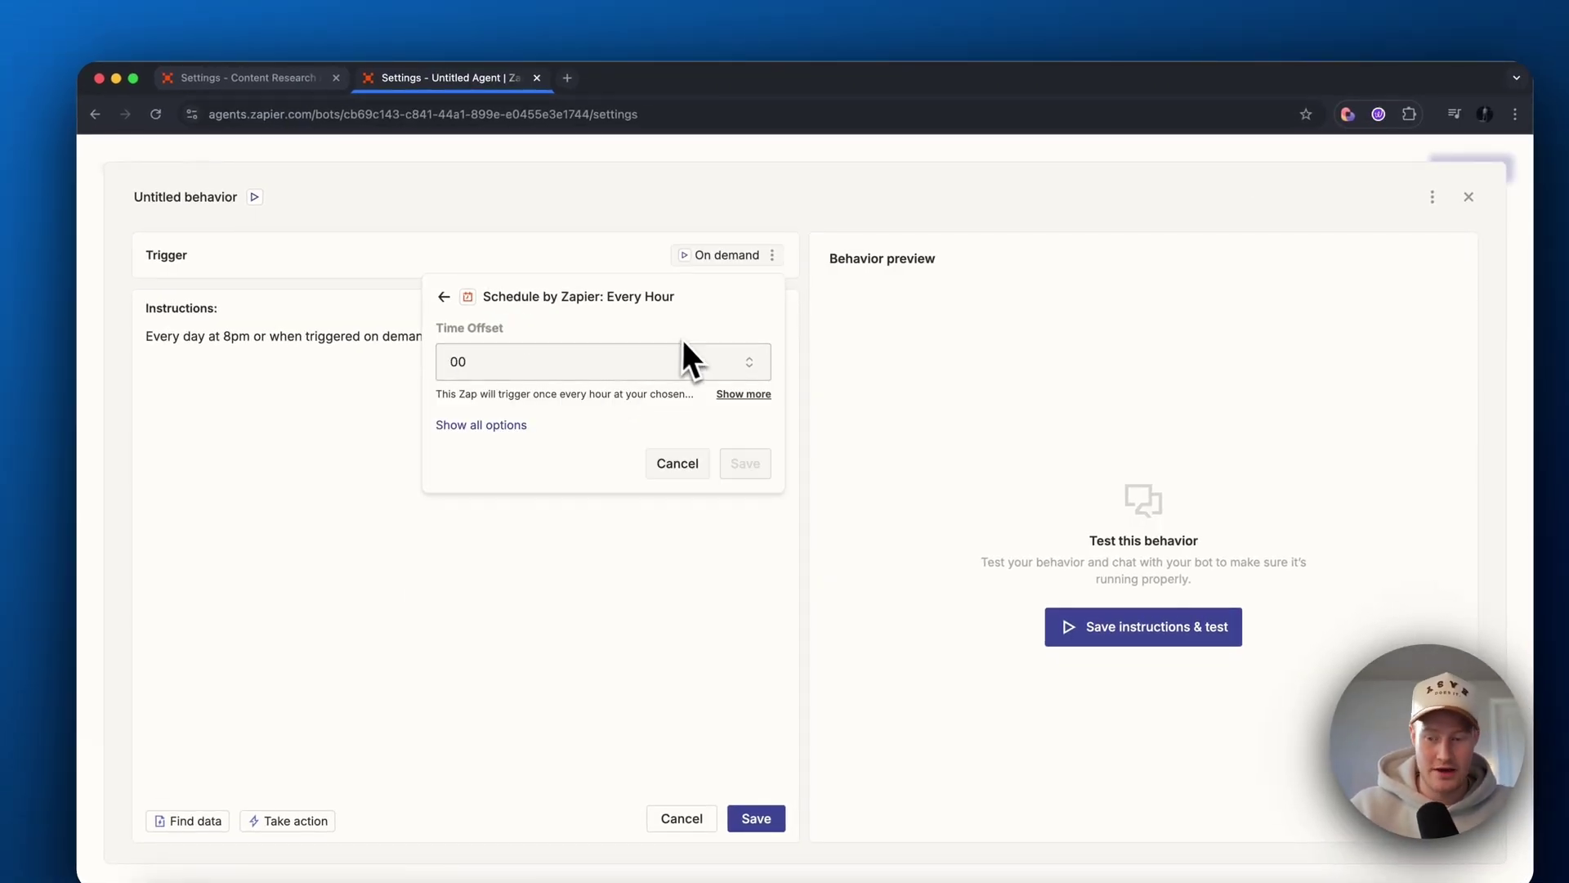
{"action": "left_click", "coordinate": [748, 465]}
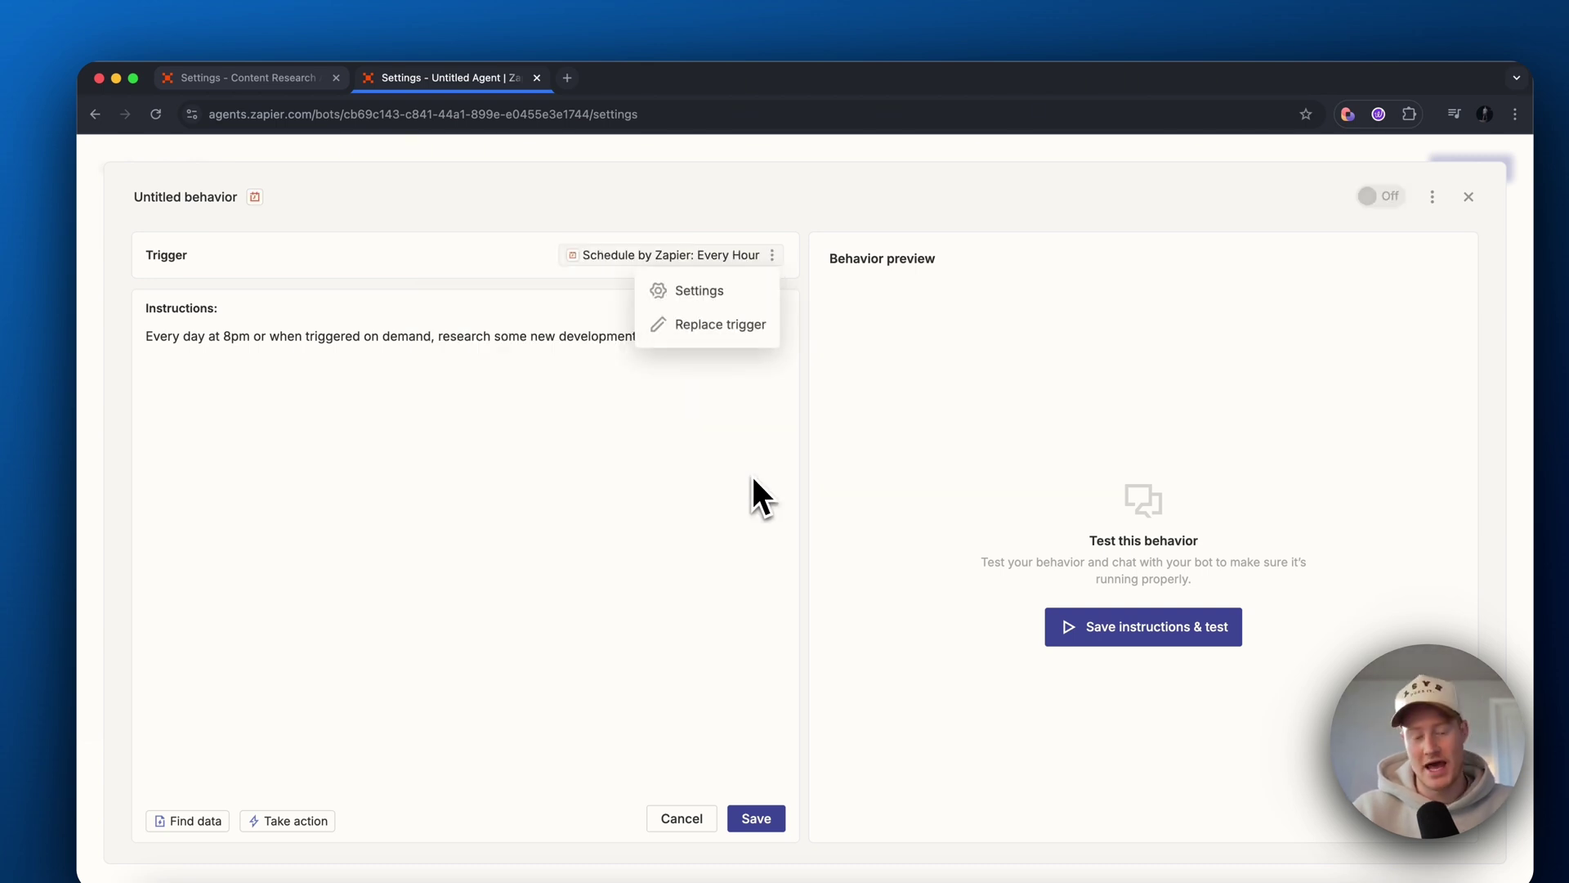
{"action": "left_click", "coordinate": [805, 429]}
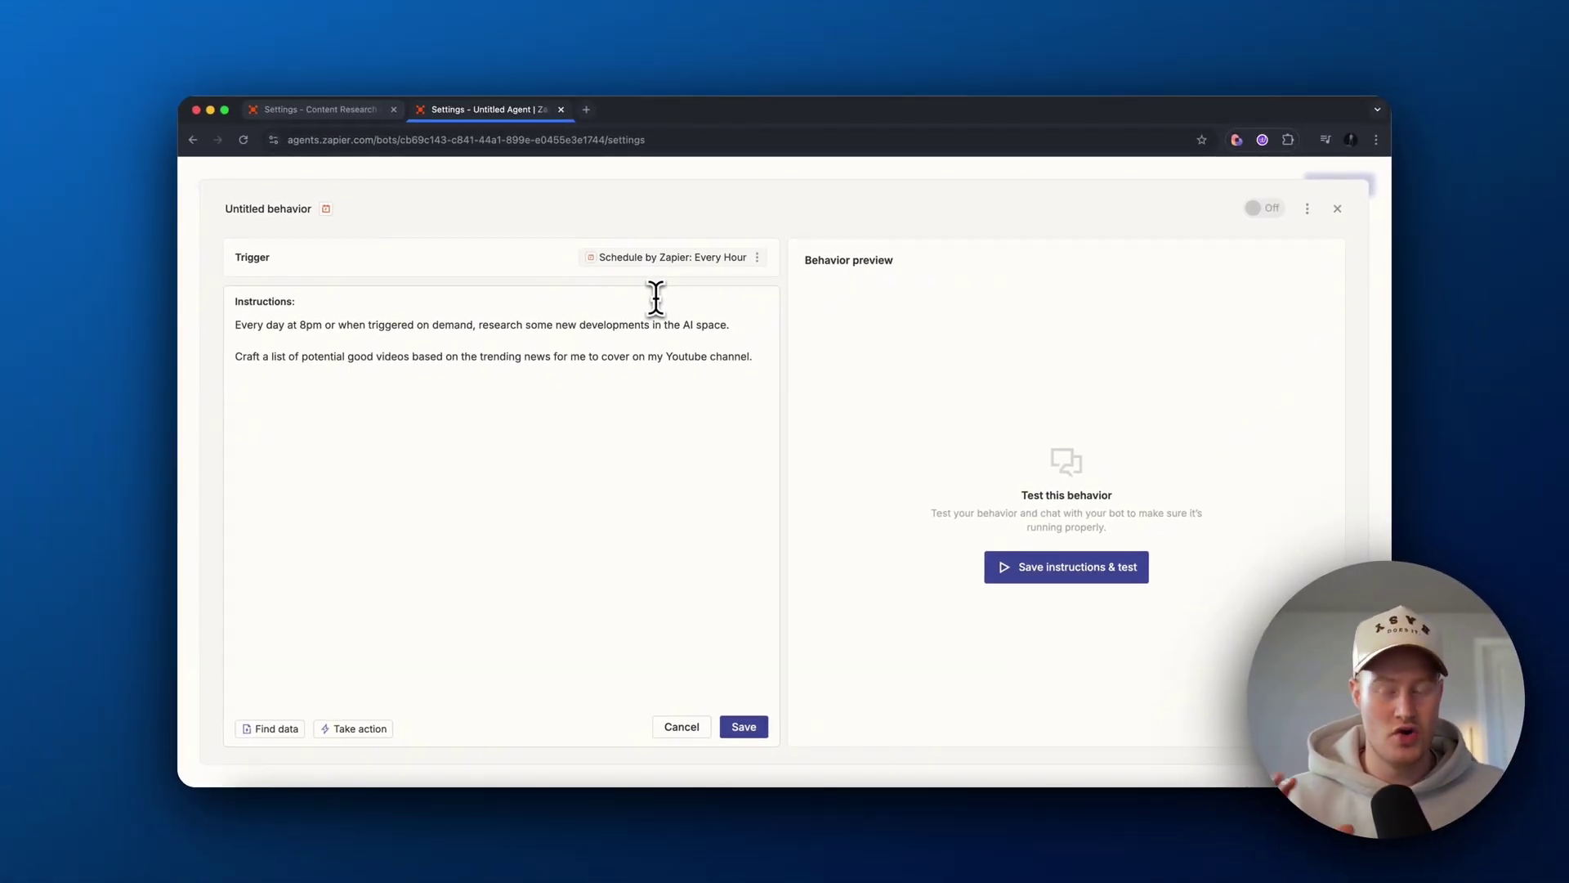
Step: Add context that the channel covers all things AI for non-techies
{"action": "key", "text": "Return"}
{"action": "key", "text": "Return"}
{"action": "type", "text": "I cover all things AI for non techies, so this could include new platforms that people are talking about a new feature from a big tech company, etc."}
{"action": "key", "text": "Return"}
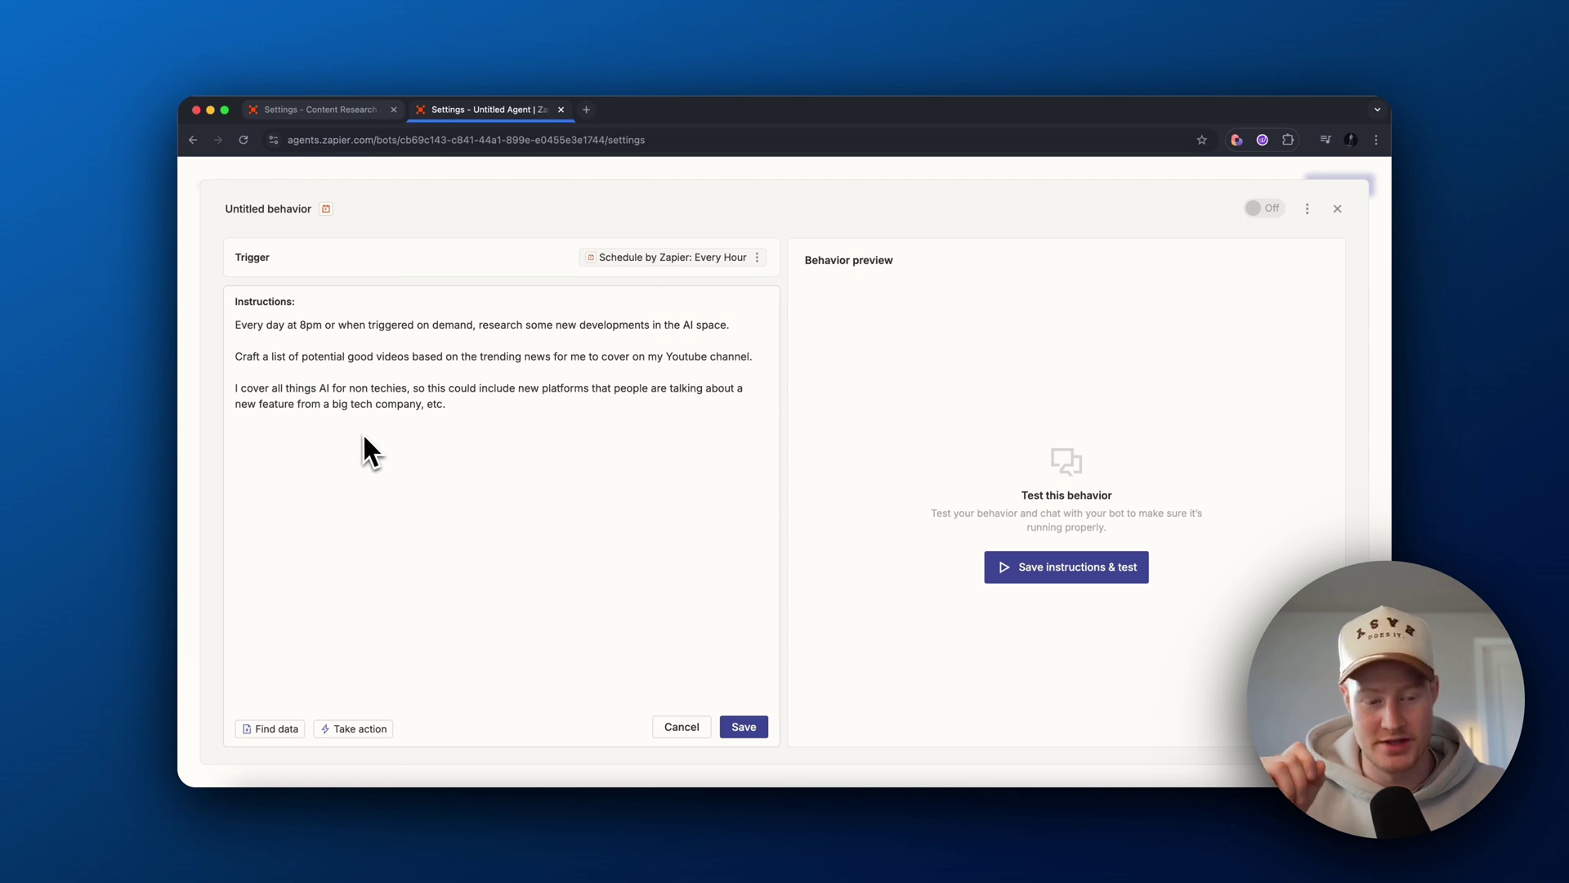
{"action": "left_click", "coordinate": [739, 389]}
{"action": "type", "text": ","}
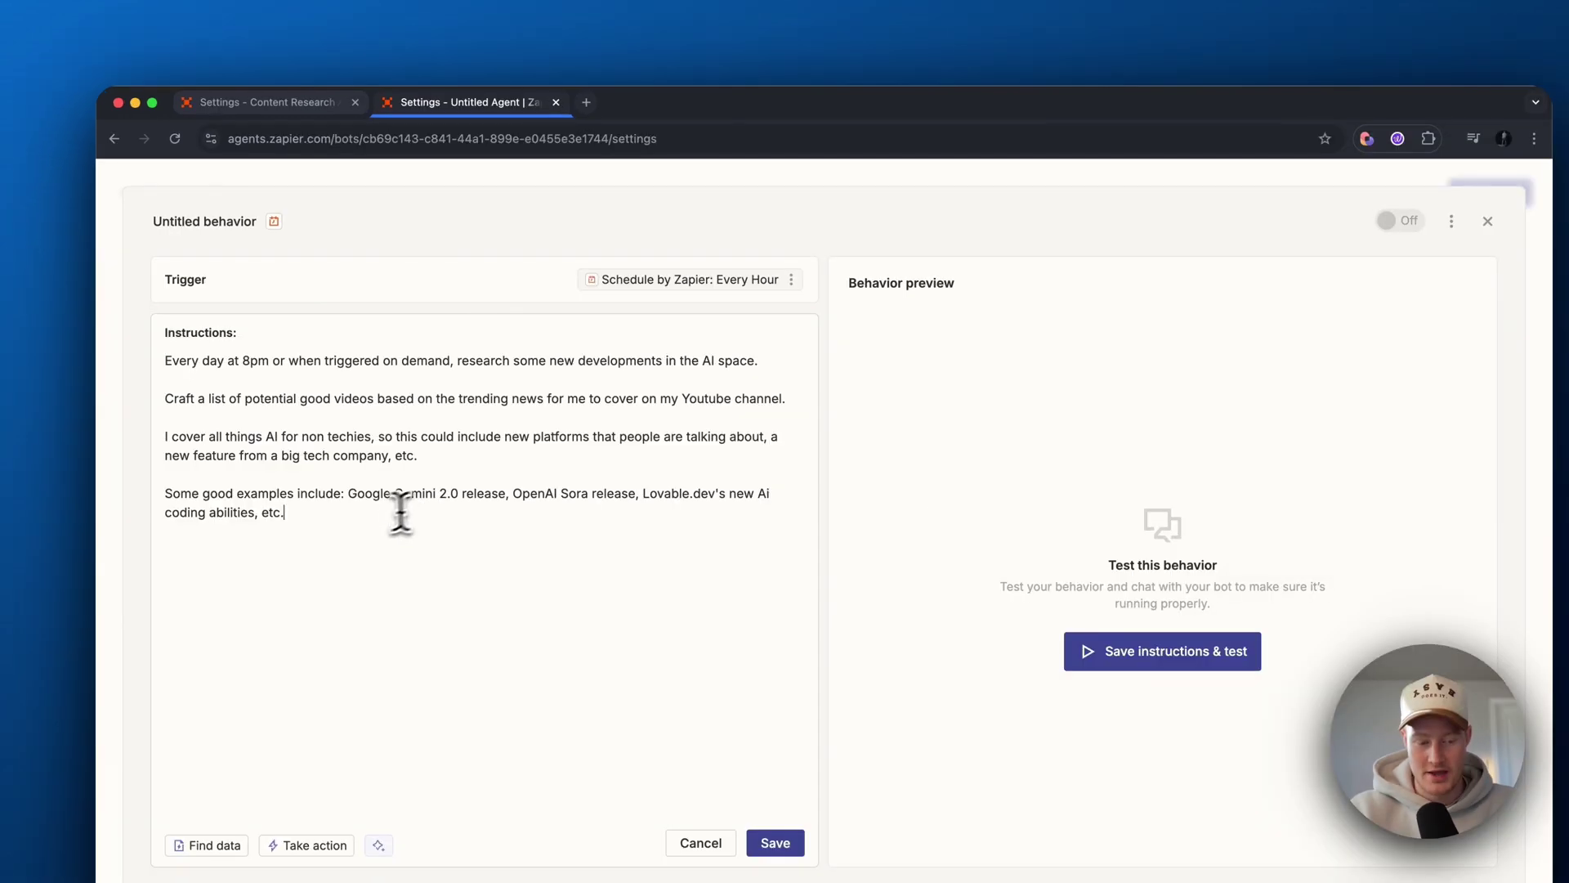
Step: Begin a new line after the examples: 'Then take that list and then /'
{"action": "left_click_drag", "start_coordinate": [428, 450], "coordinate": [306, 438]}
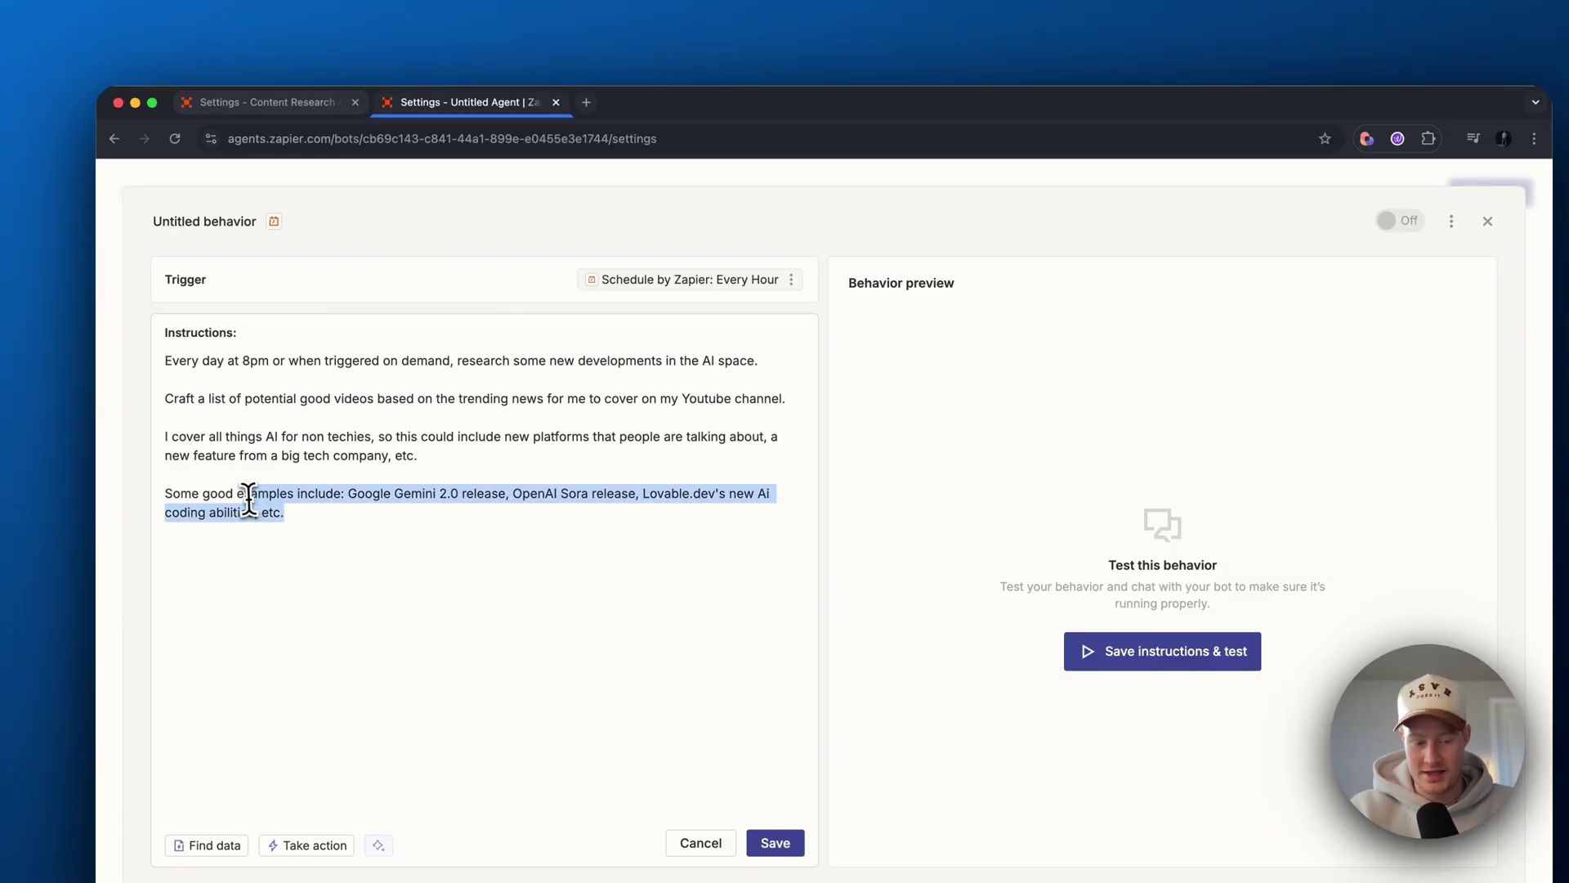
{"action": "left_click_drag", "start_coordinate": [249, 497], "coordinate": [168, 491]}
{"action": "left_click", "coordinate": [311, 517]}
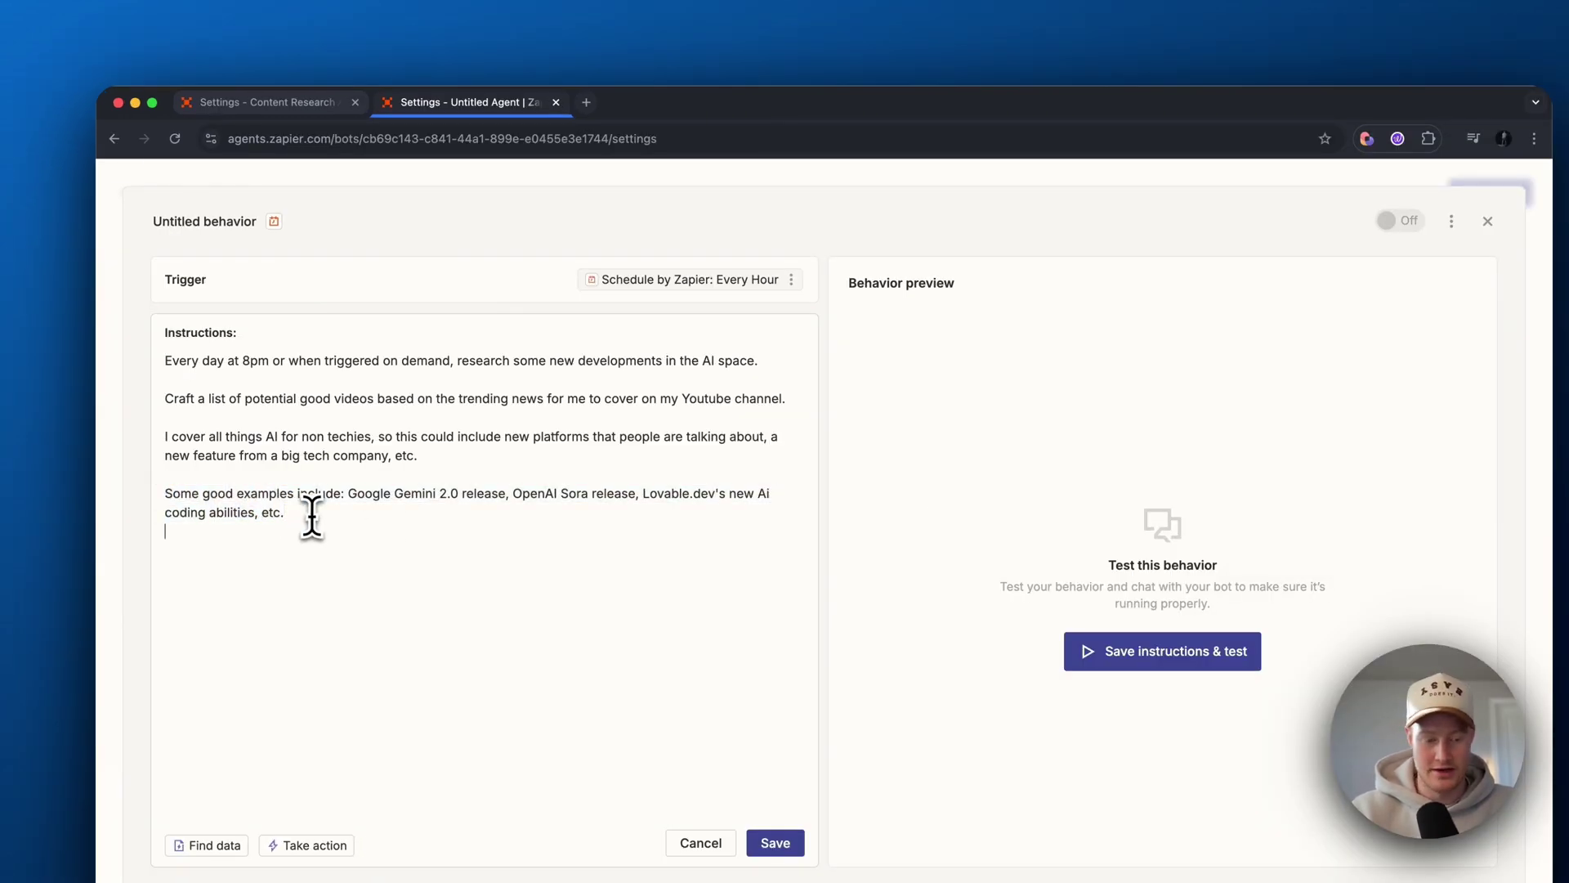
{"action": "key", "text": "Return"}
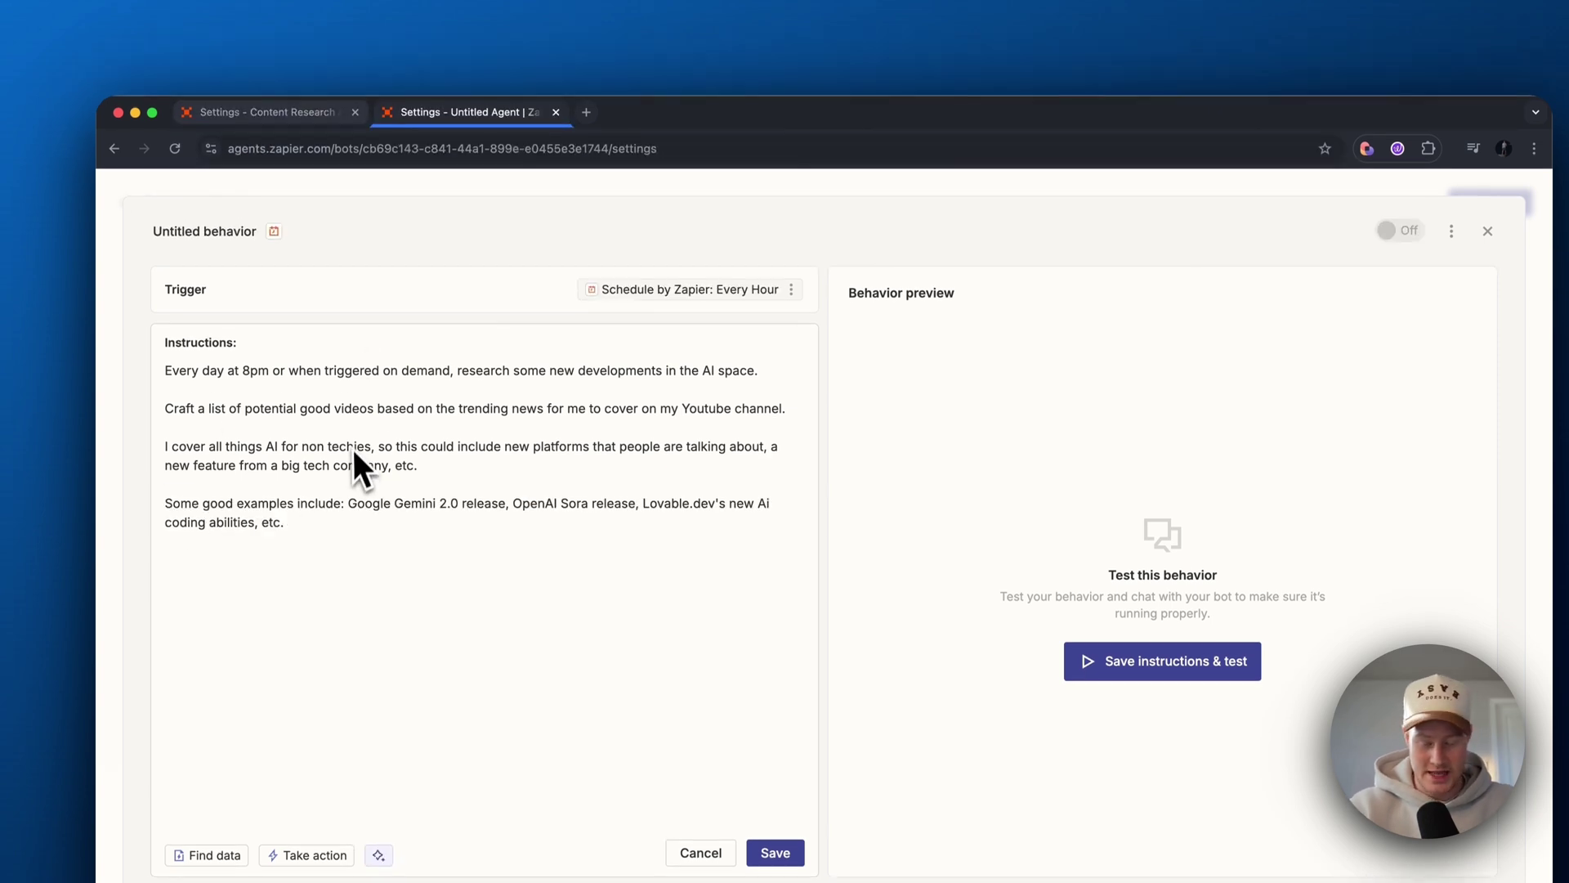
{"action": "type", "text": "Then "}
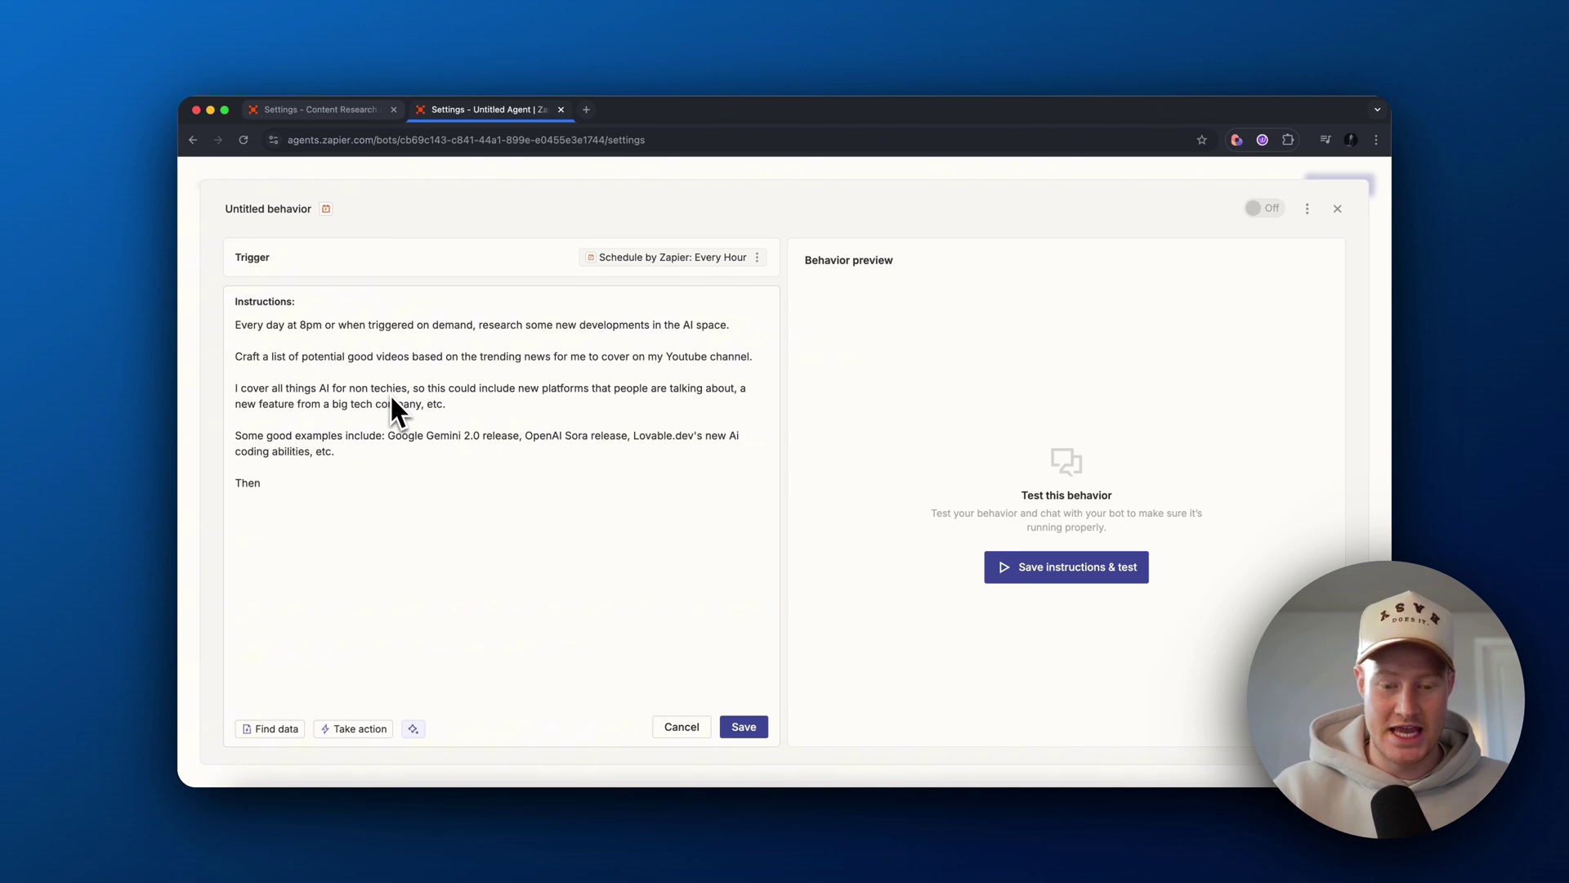
{"action": "type", "text": "take that list and then /"}
Step: Insert the Slack Send Channel Message action into the instructions
{"action": "left_click", "coordinate": [421, 576]}
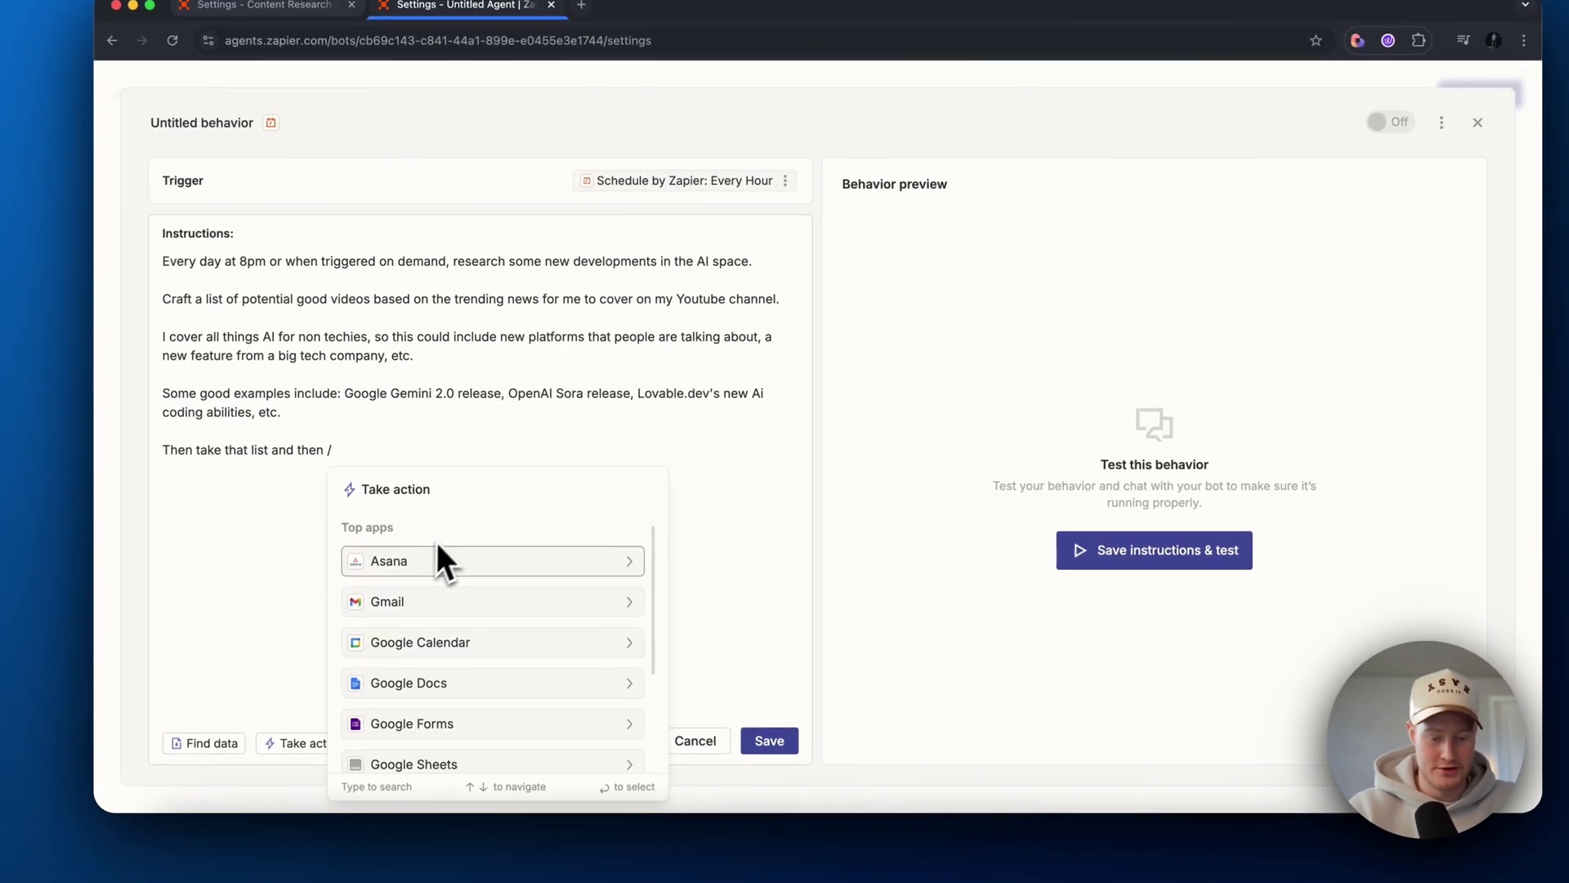
{"action": "scroll", "coordinate": [419, 642], "scroll_direction": "down", "scroll_amount": 3}
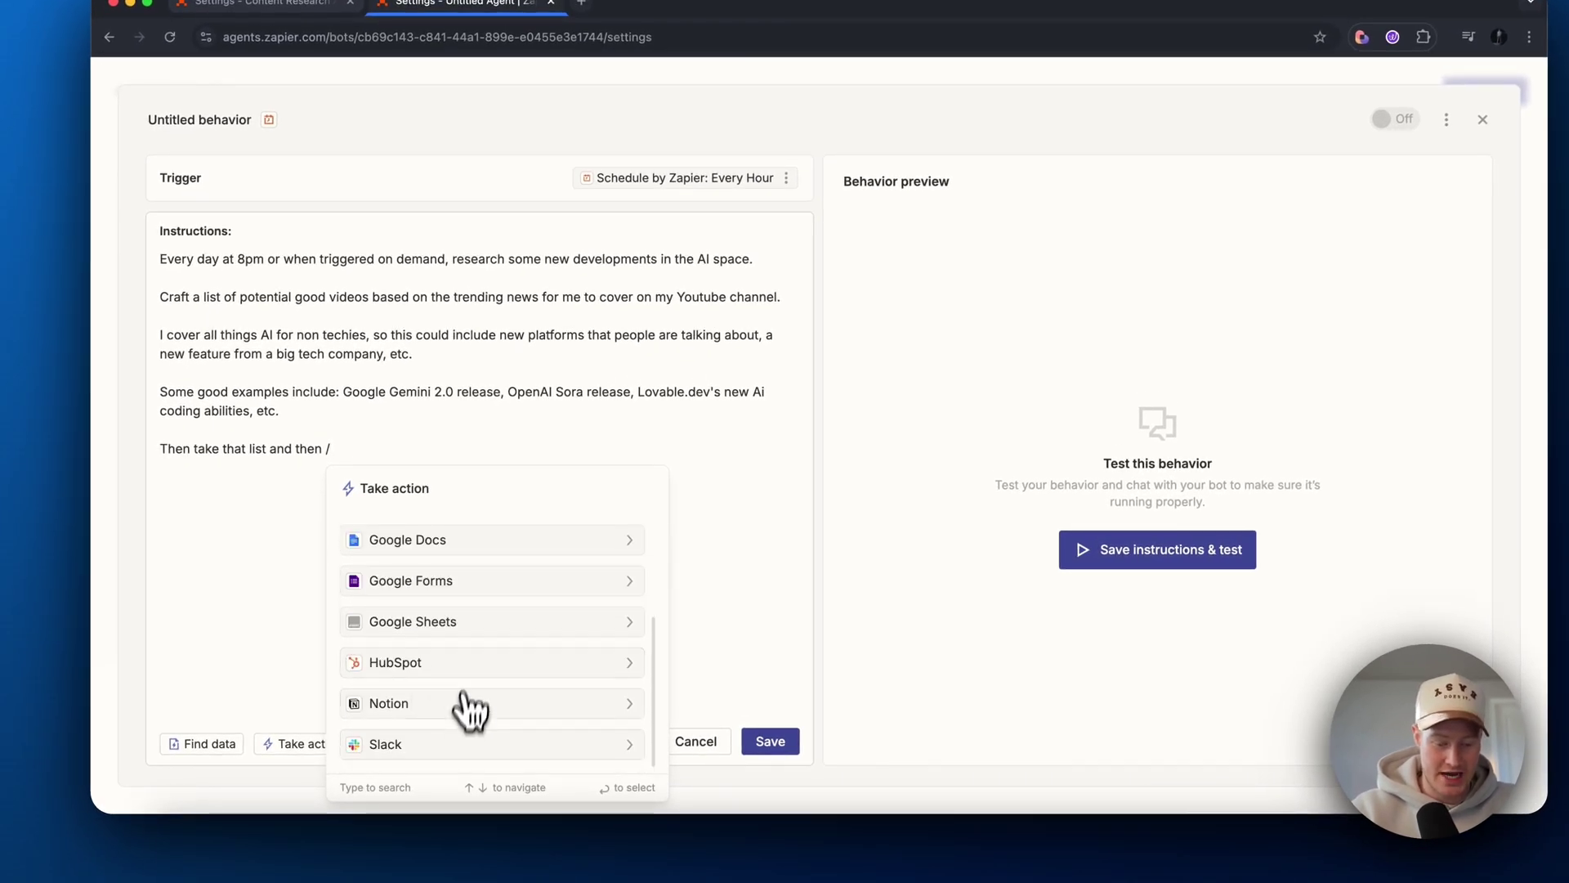
{"action": "left_click", "coordinate": [462, 746]}
{"action": "scroll", "coordinate": [495, 615], "scroll_direction": "down", "scroll_amount": 3}
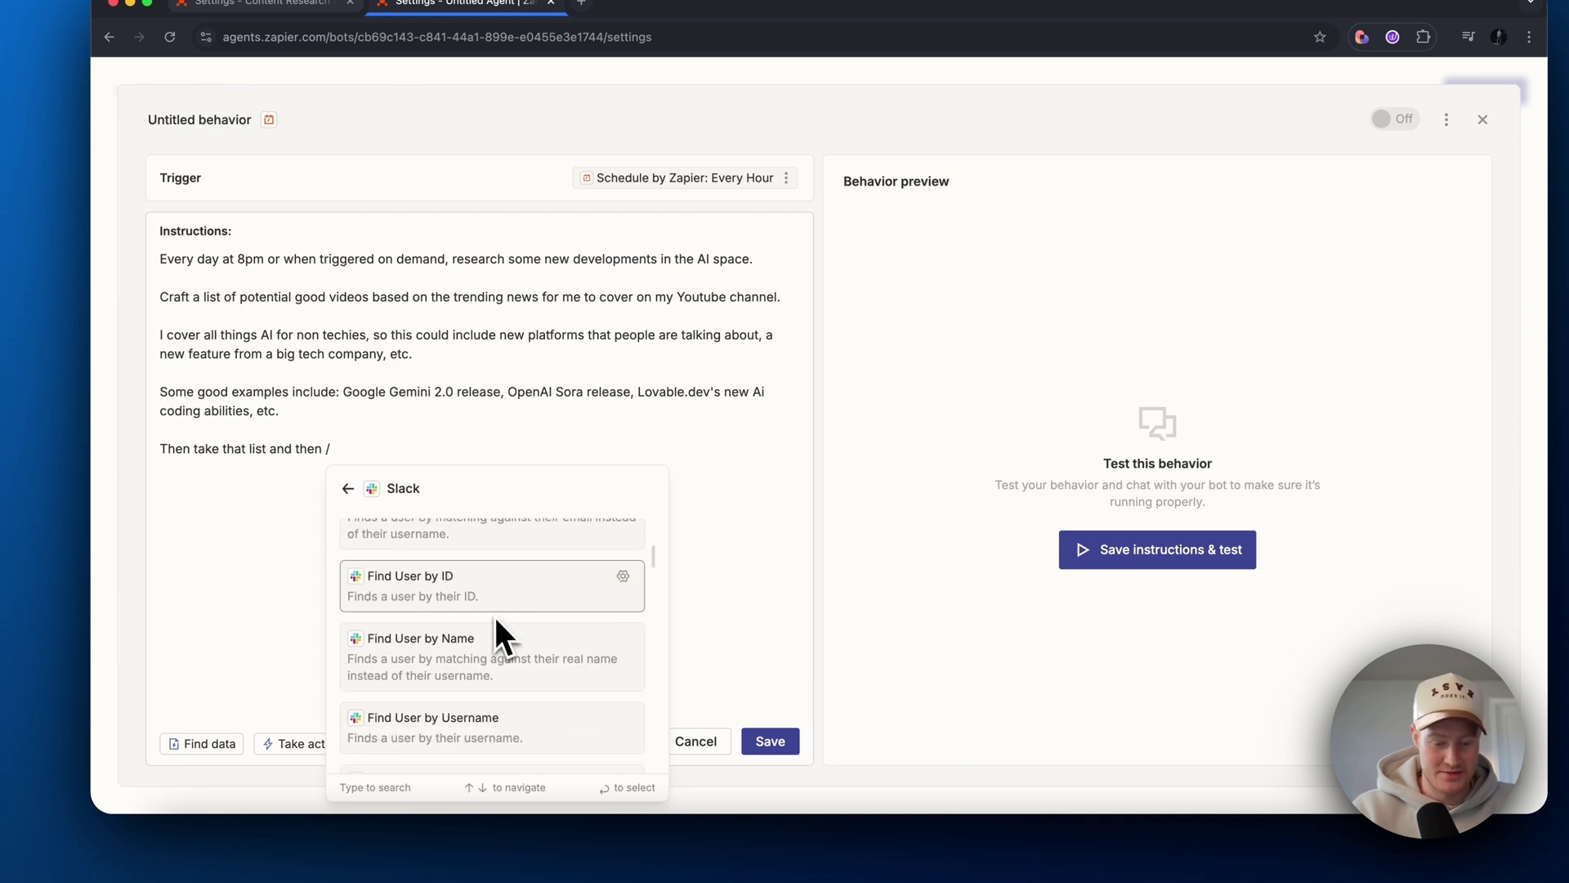
{"action": "scroll", "coordinate": [493, 615], "scroll_direction": "down", "scroll_amount": 4}
{"action": "left_click", "coordinate": [492, 631]}
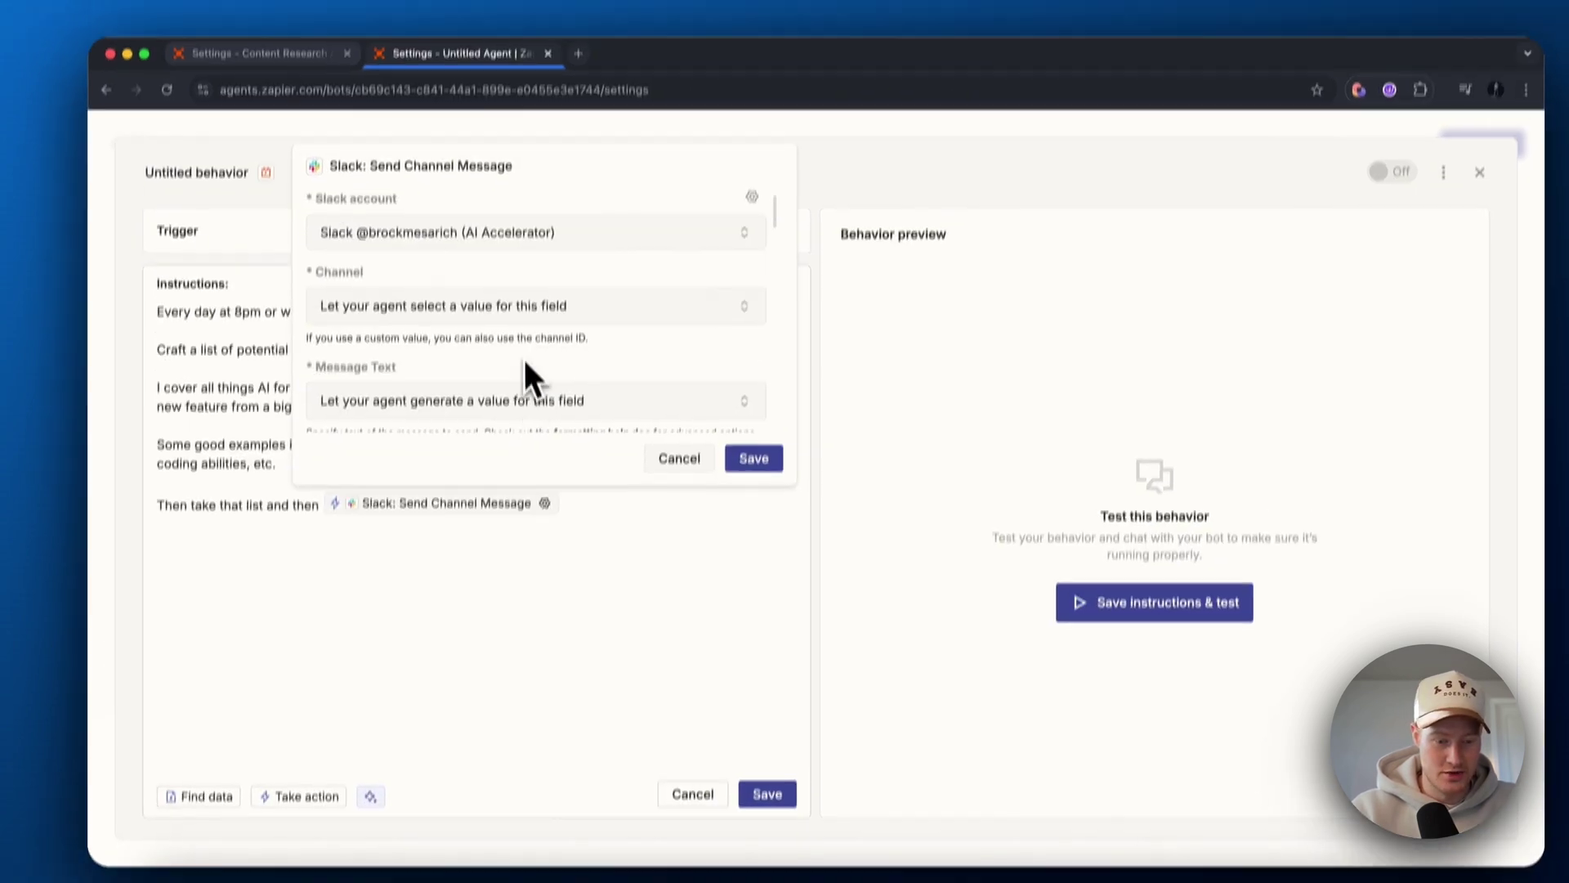
{"action": "scroll", "coordinate": [582, 278], "scroll_direction": "down", "scroll_amount": 1}
Step: Fix the Slack channel to ai-call-summary and save the action settings
{"action": "left_click", "coordinate": [577, 322]}
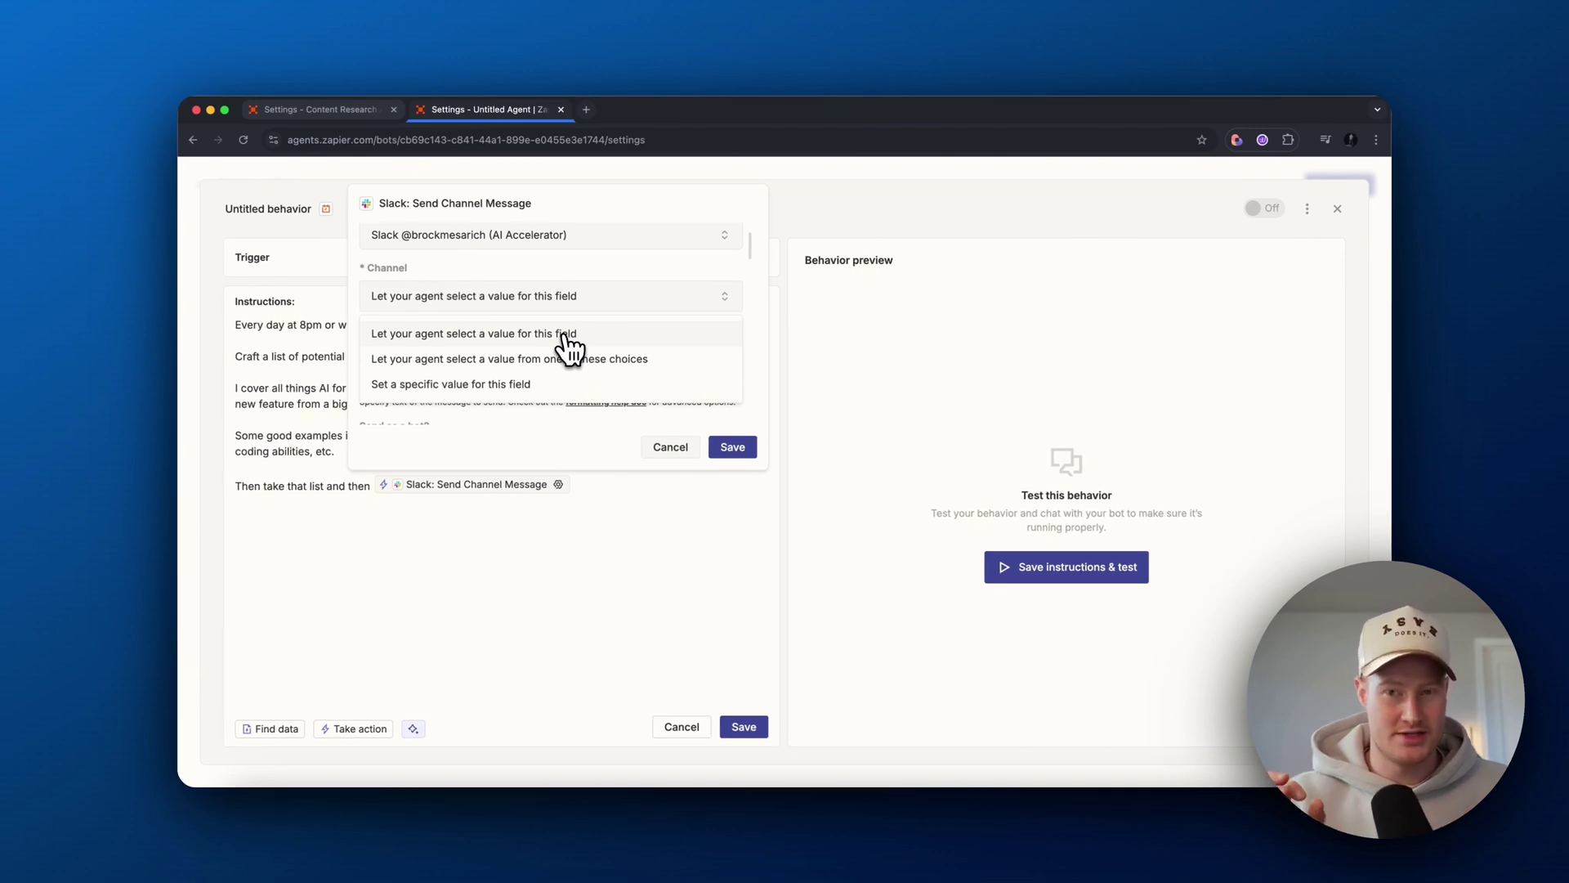
{"action": "left_click", "coordinate": [548, 384]}
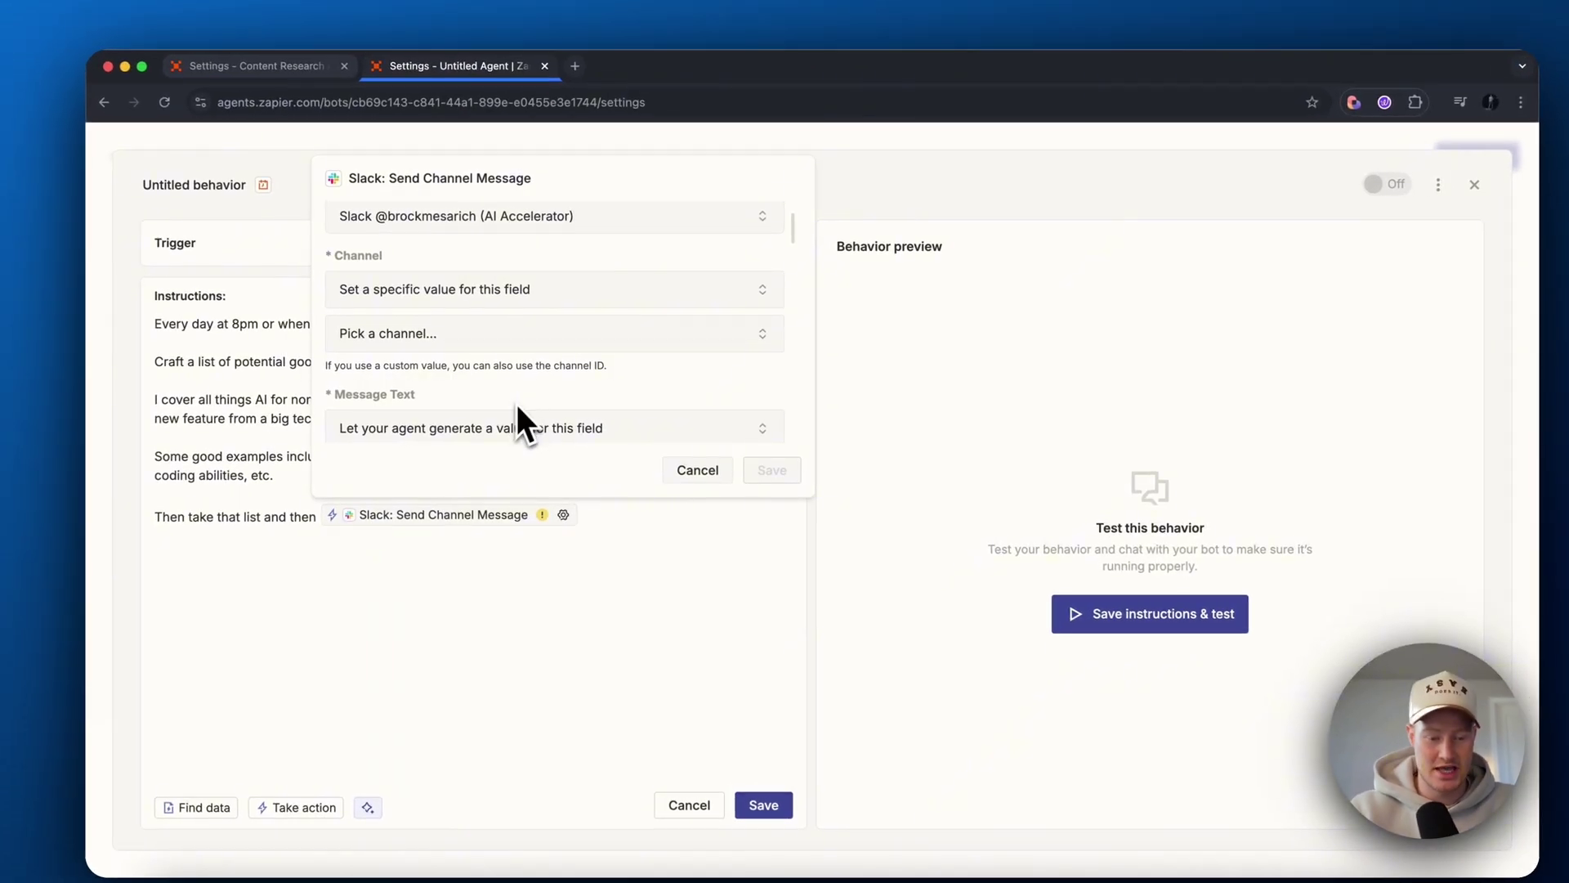
{"action": "left_click", "coordinate": [586, 333]}
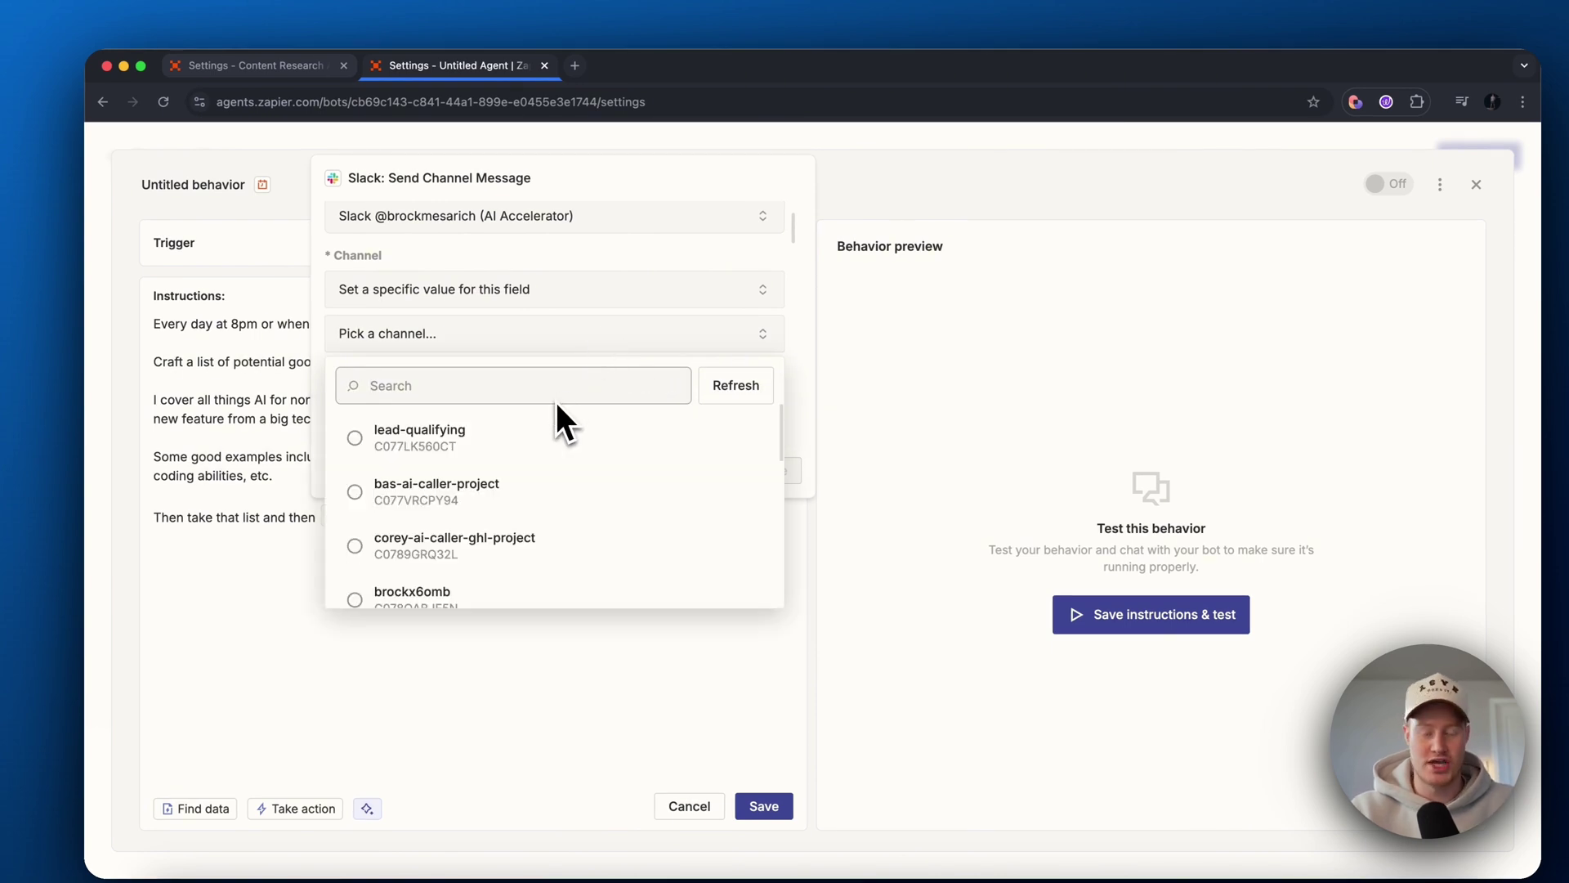
{"action": "scroll", "coordinate": [554, 414], "scroll_direction": "down", "scroll_amount": 5}
{"action": "scroll", "coordinate": [531, 482], "scroll_direction": "up", "scroll_amount": 5}
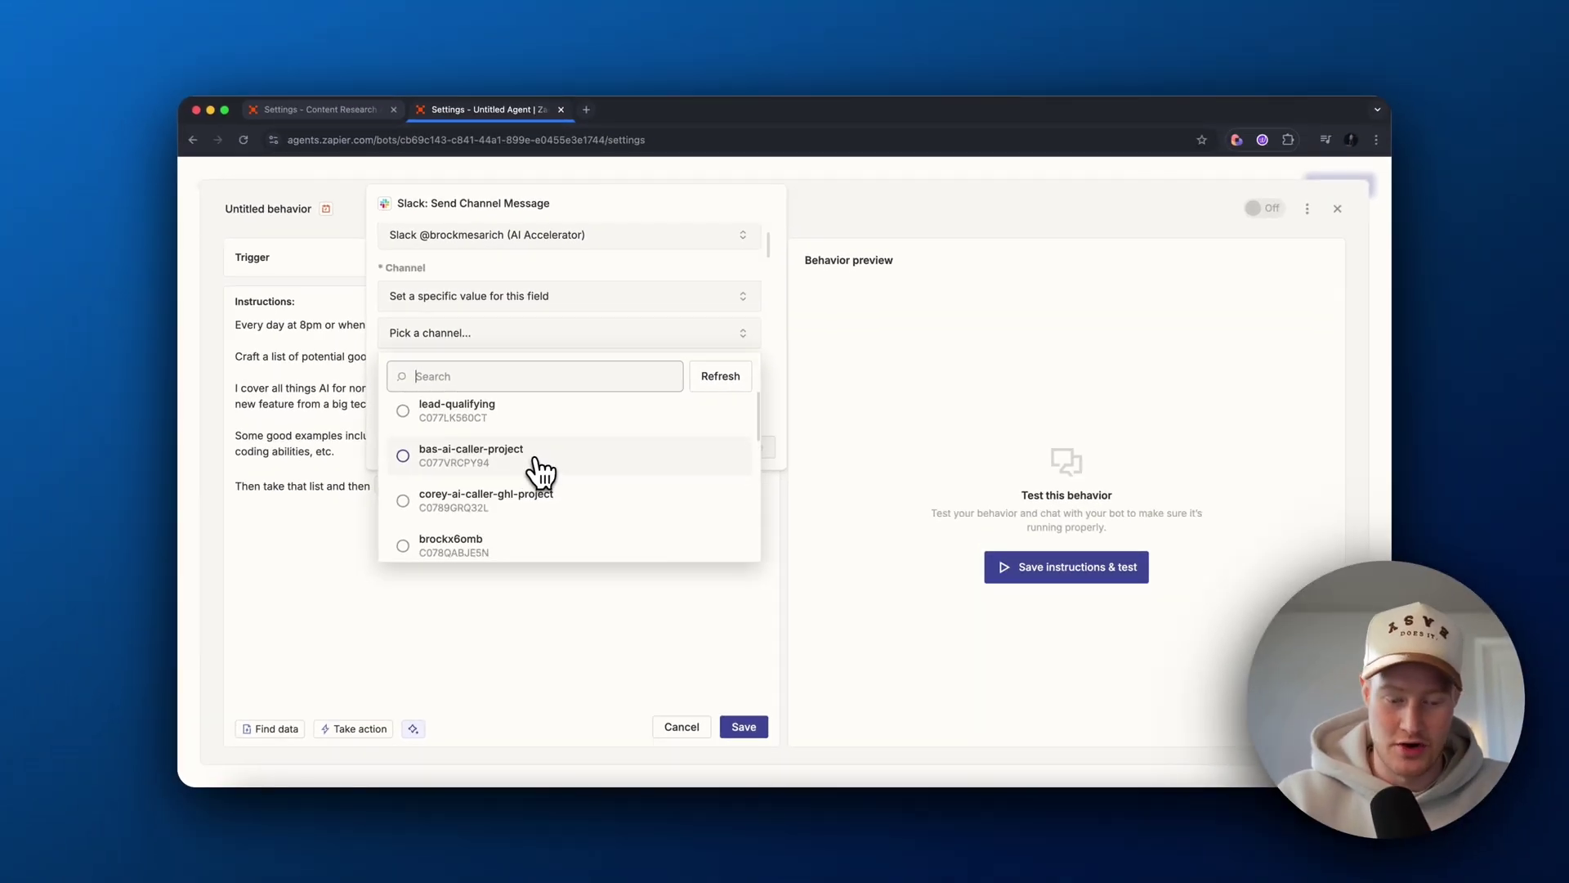
{"action": "scroll", "coordinate": [539, 470], "scroll_direction": "down", "scroll_amount": 3}
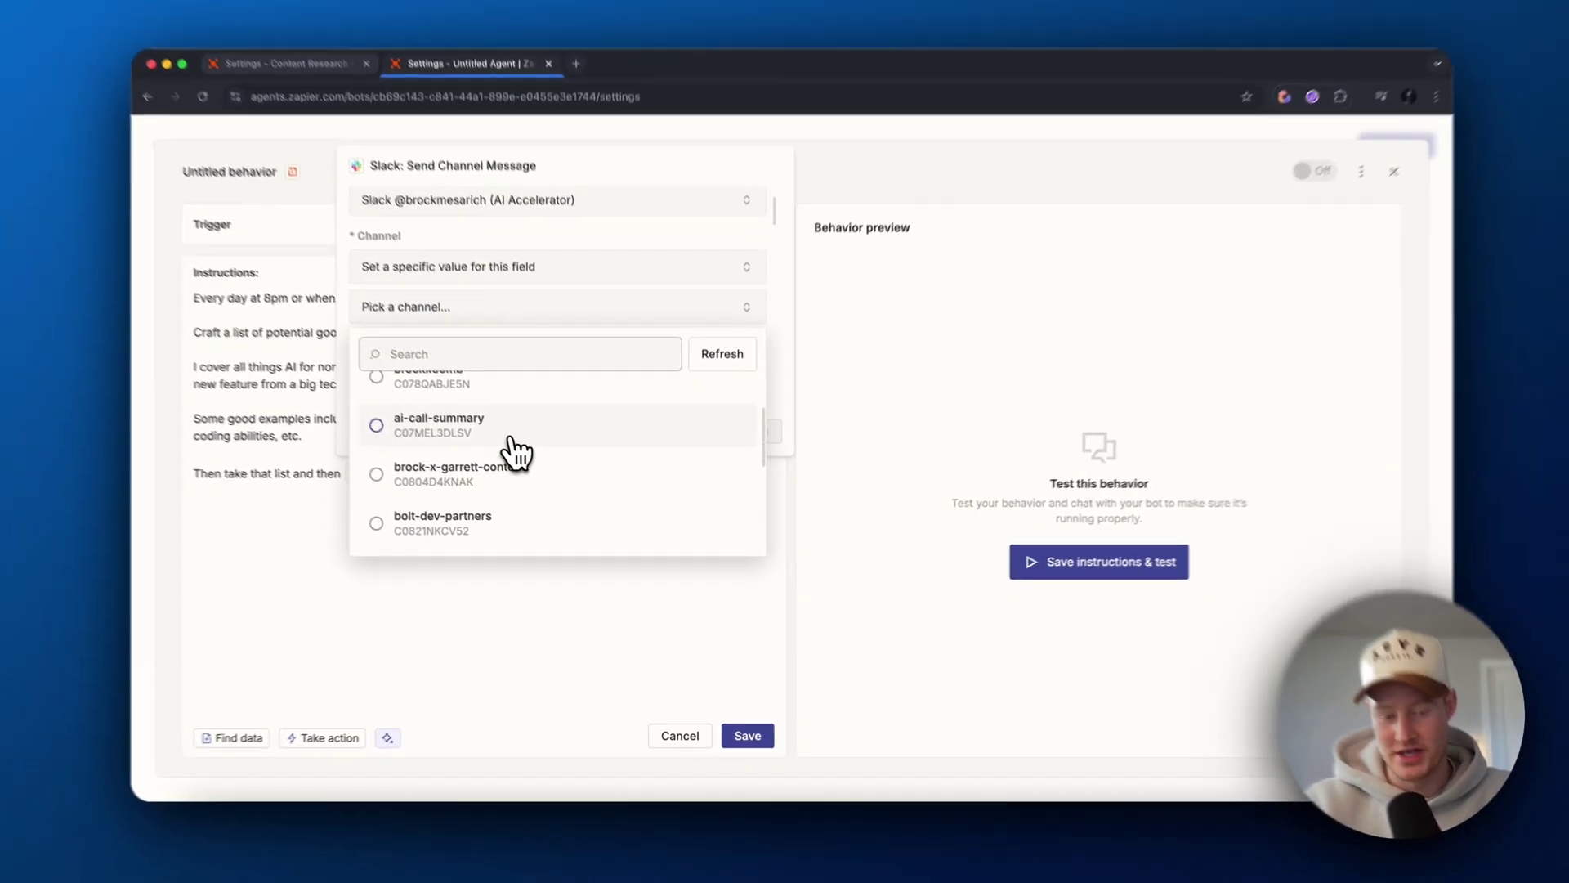
{"action": "left_click", "coordinate": [535, 458]}
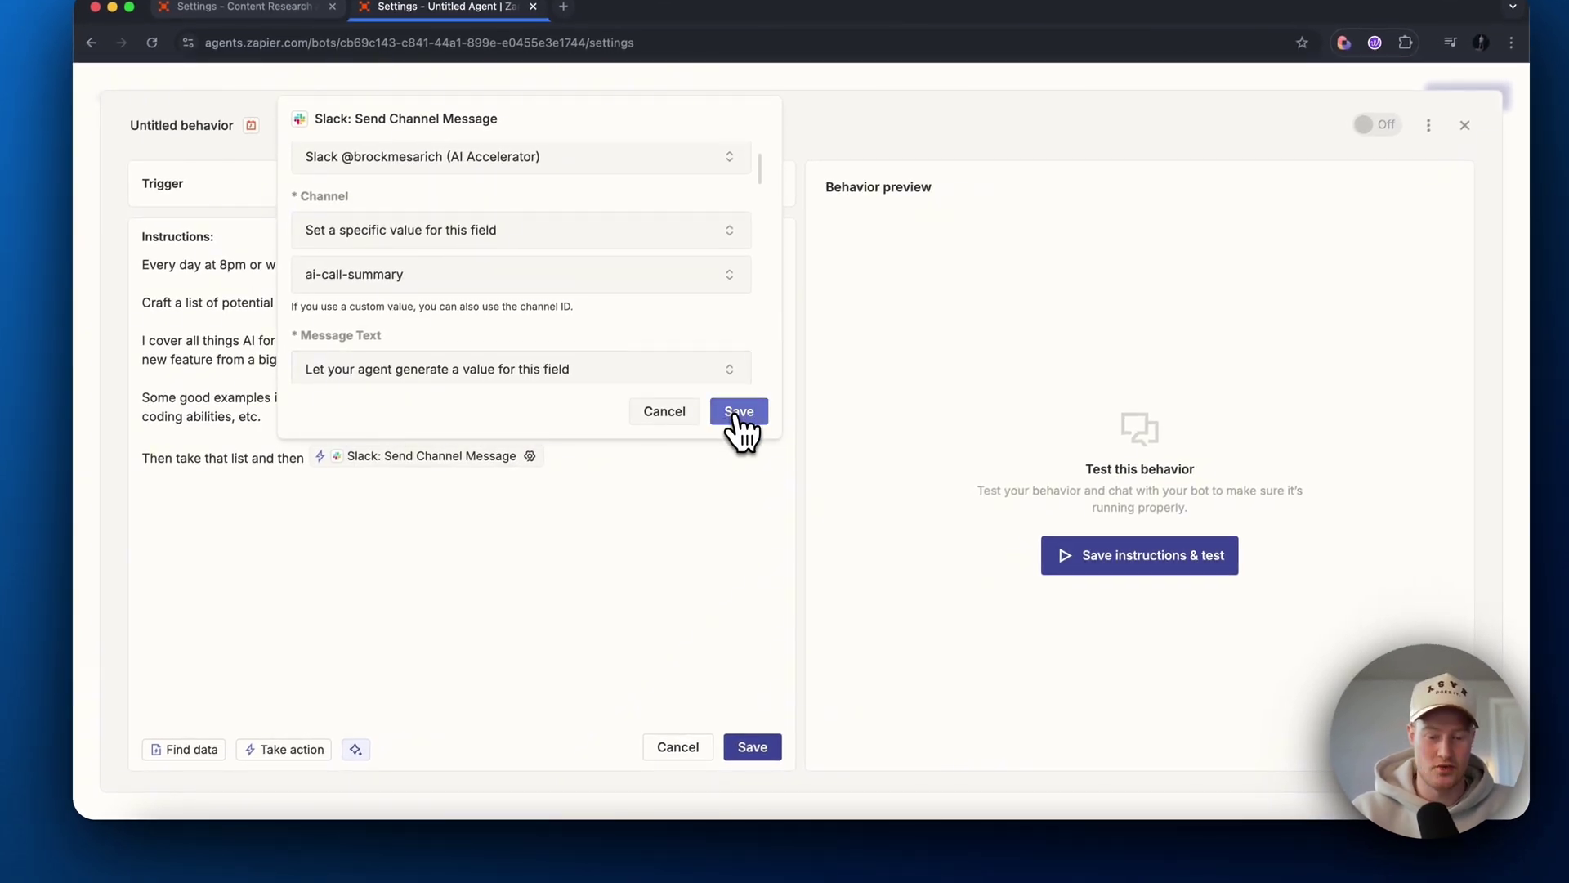
{"action": "left_click", "coordinate": [740, 411]}
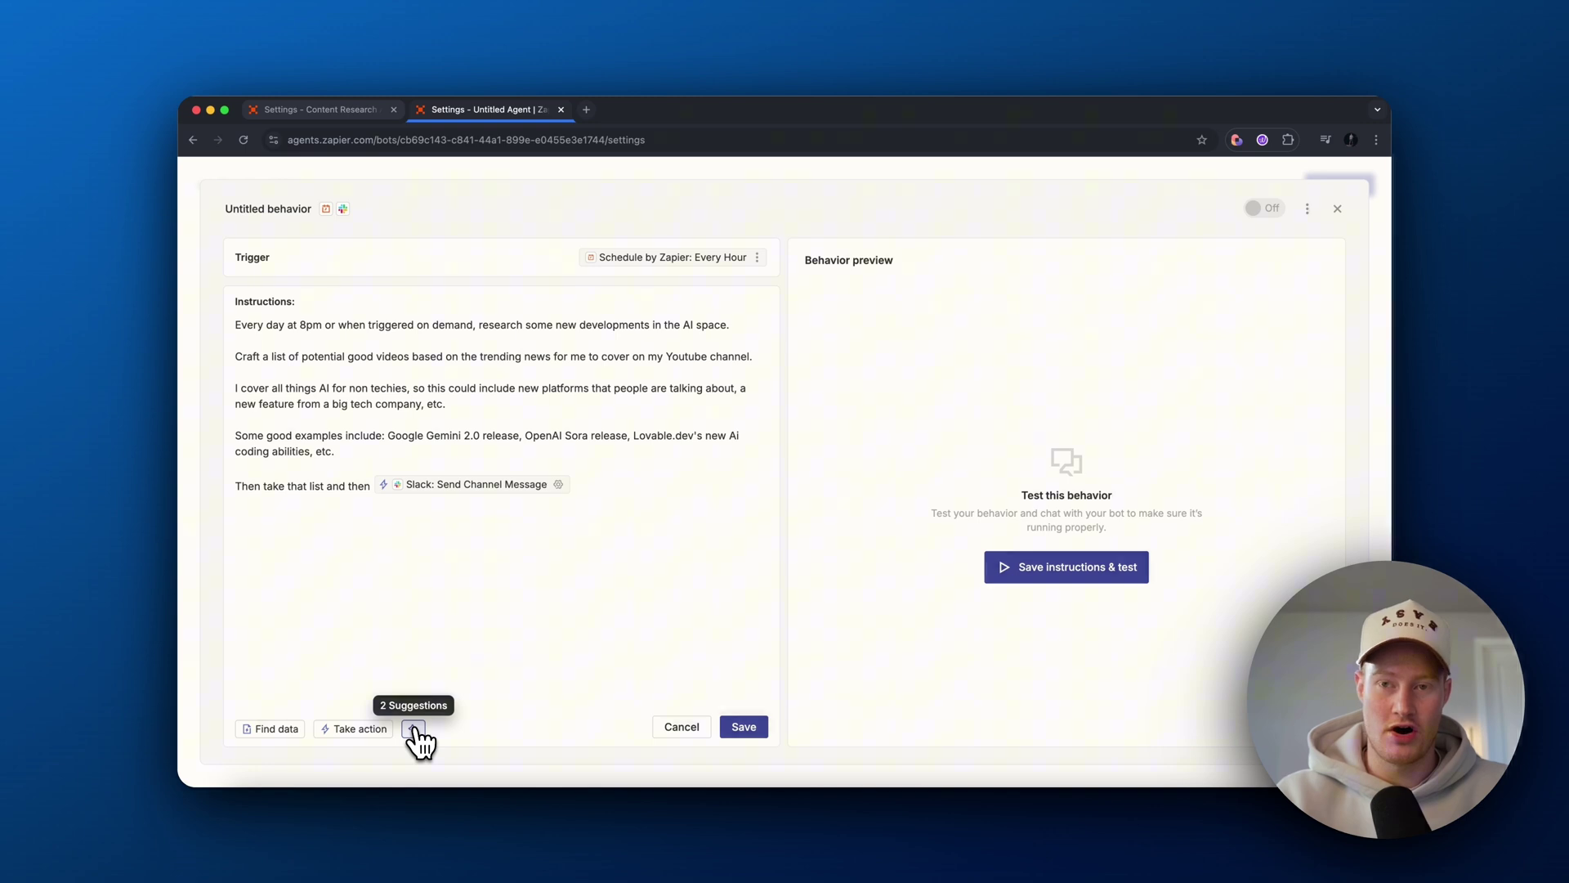
Step: Add the suggested AI by Zapier analysis action and save the instructions
{"action": "left_click", "coordinate": [413, 730]}
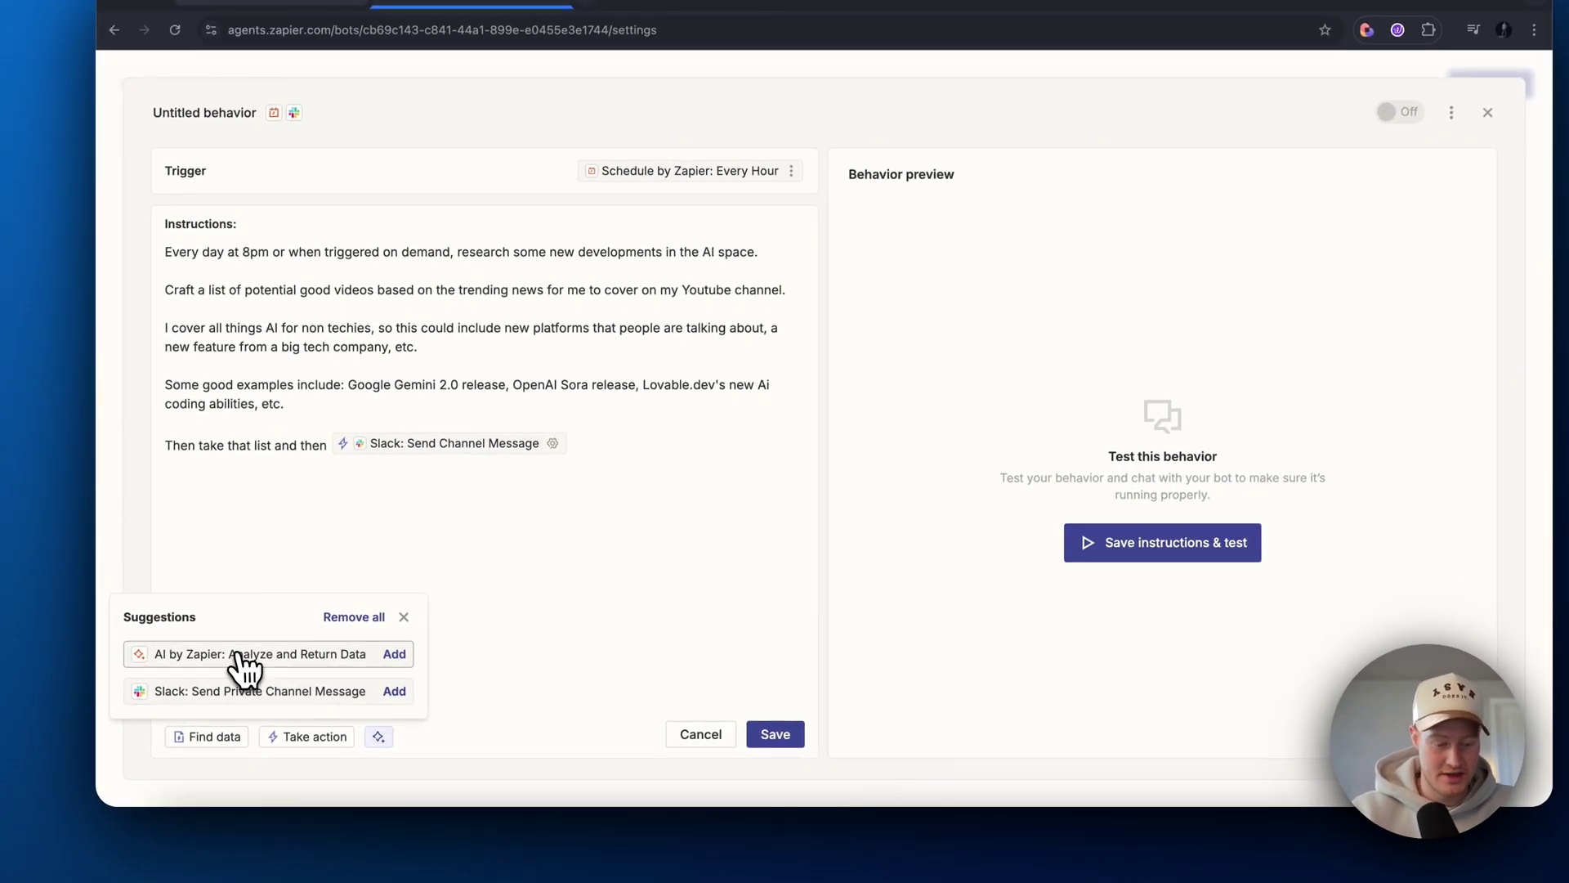
{"action": "left_click", "coordinate": [237, 654]}
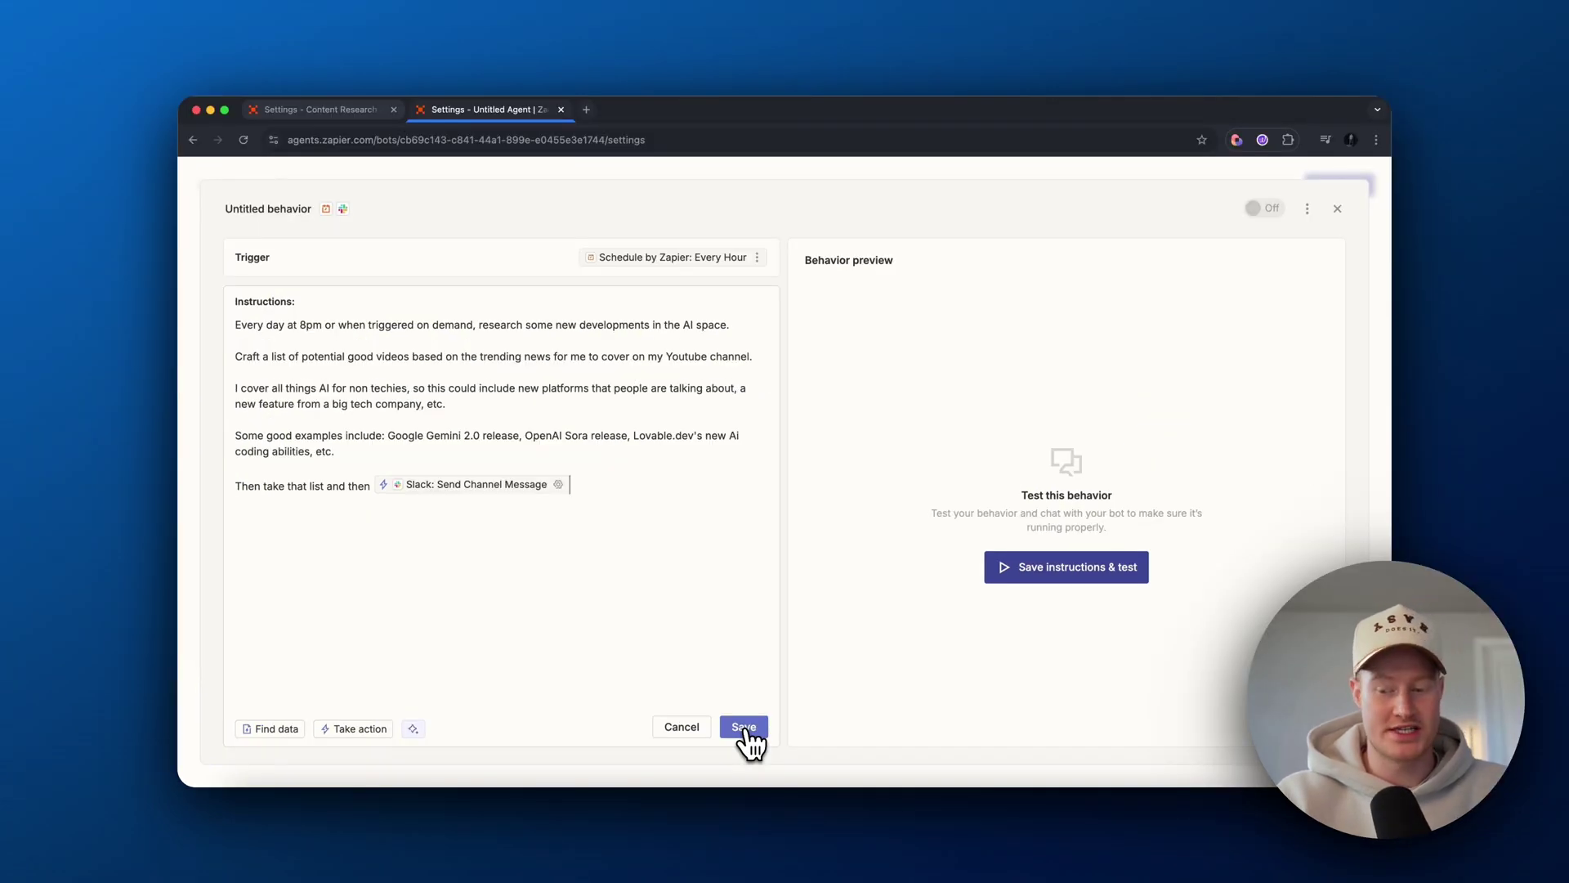
{"action": "left_click", "coordinate": [744, 727]}
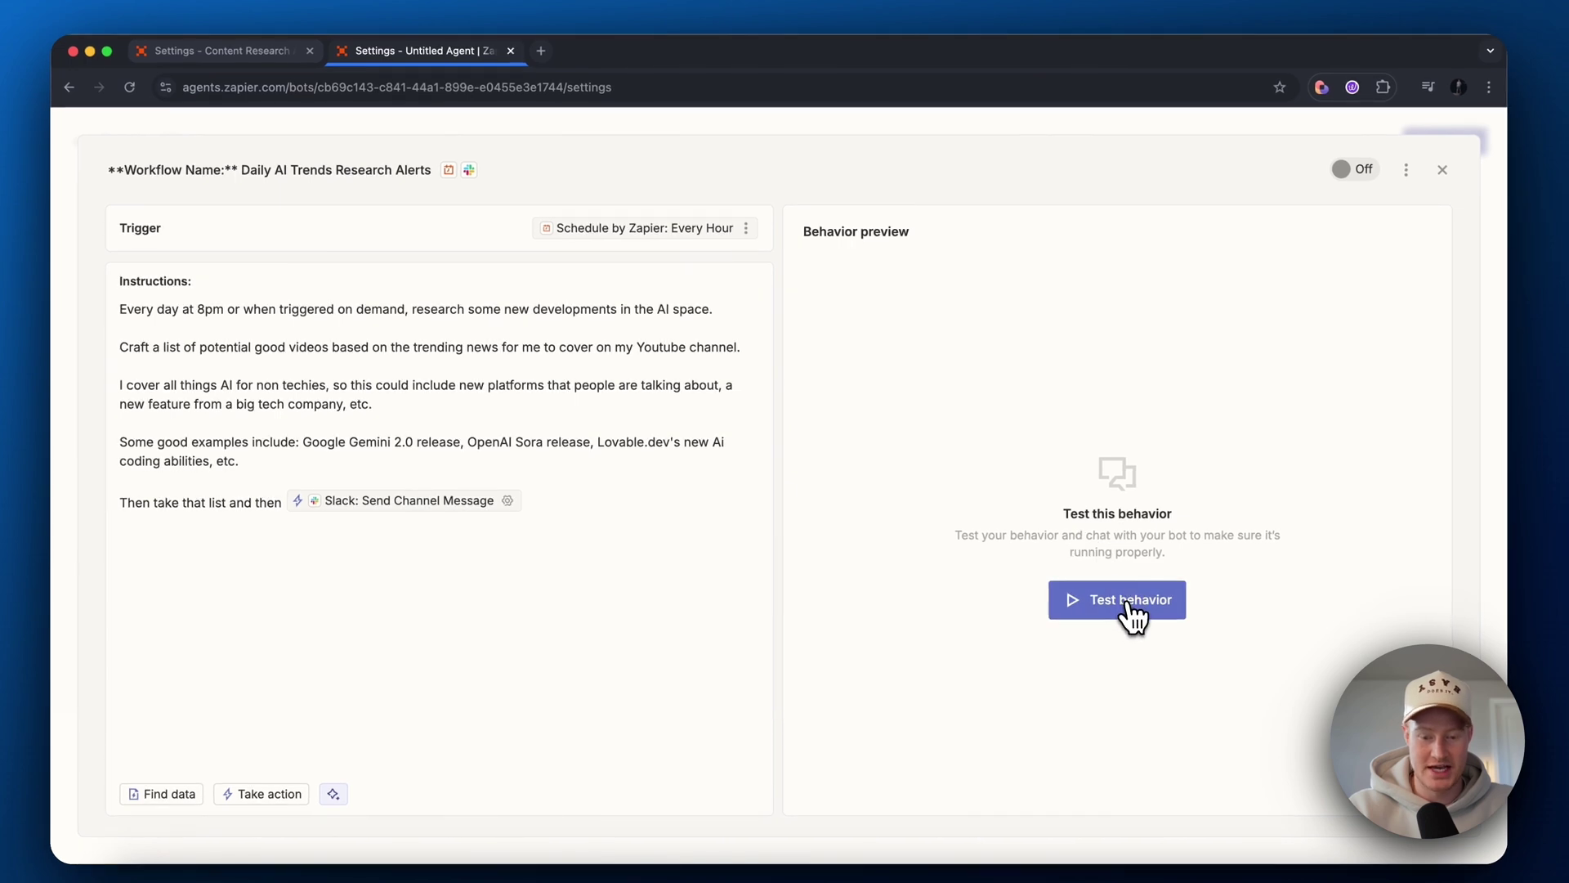
Step: Test-run the behavior and review its researched topics, e.g. Gemini 2.0 Release, OpenAI's Publisher Initiative, AI Morality Study
{"action": "left_click", "coordinate": [1128, 603]}
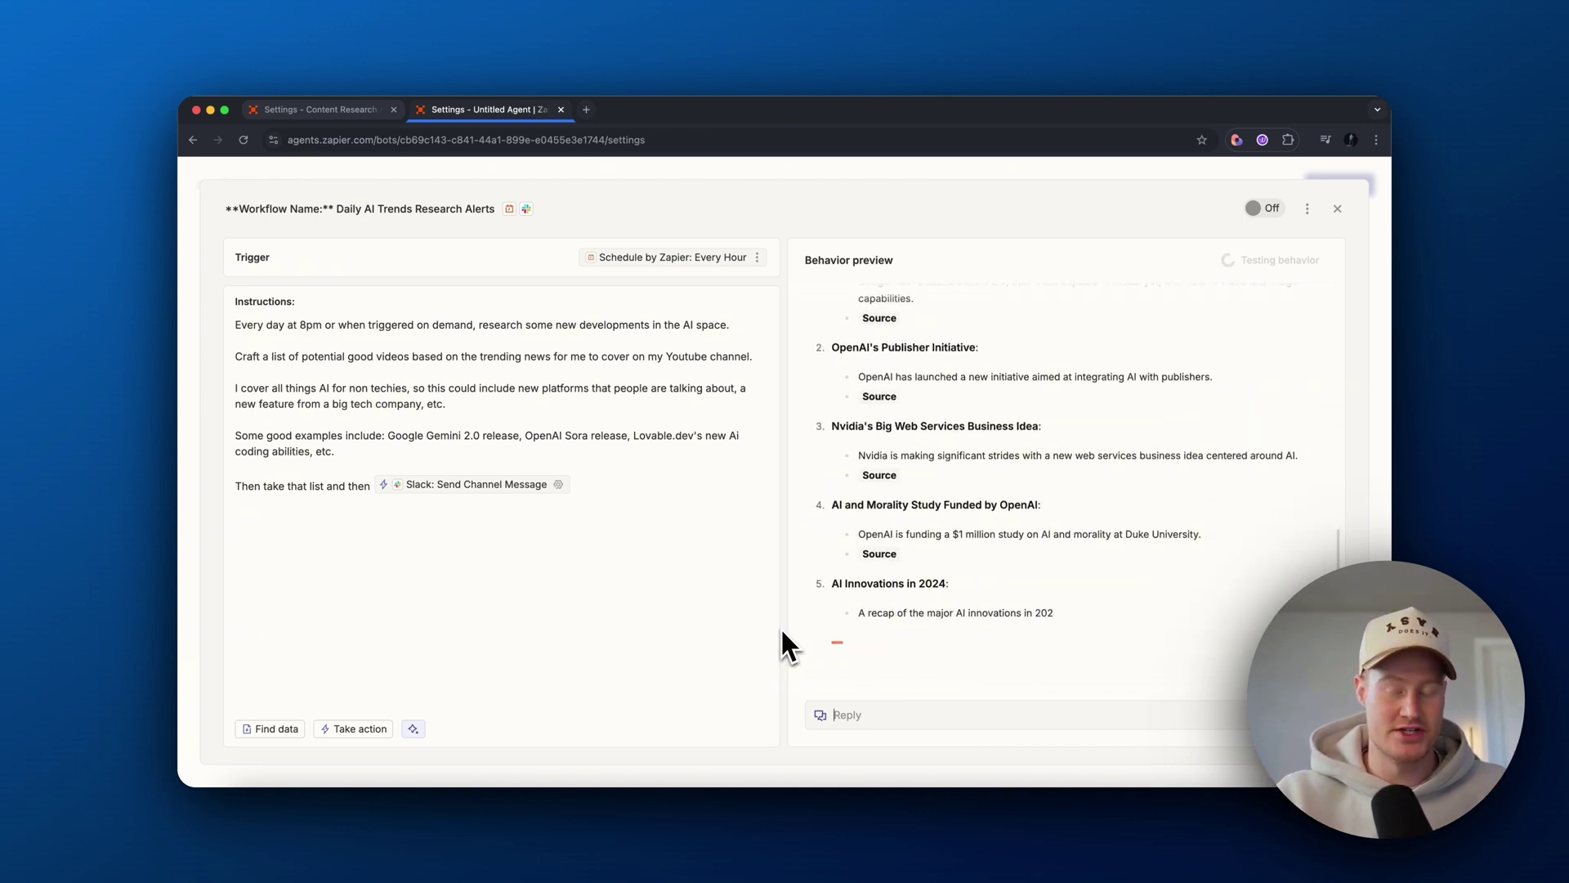
{"action": "scroll", "coordinate": [959, 634], "scroll_direction": "up", "scroll_amount": 5}
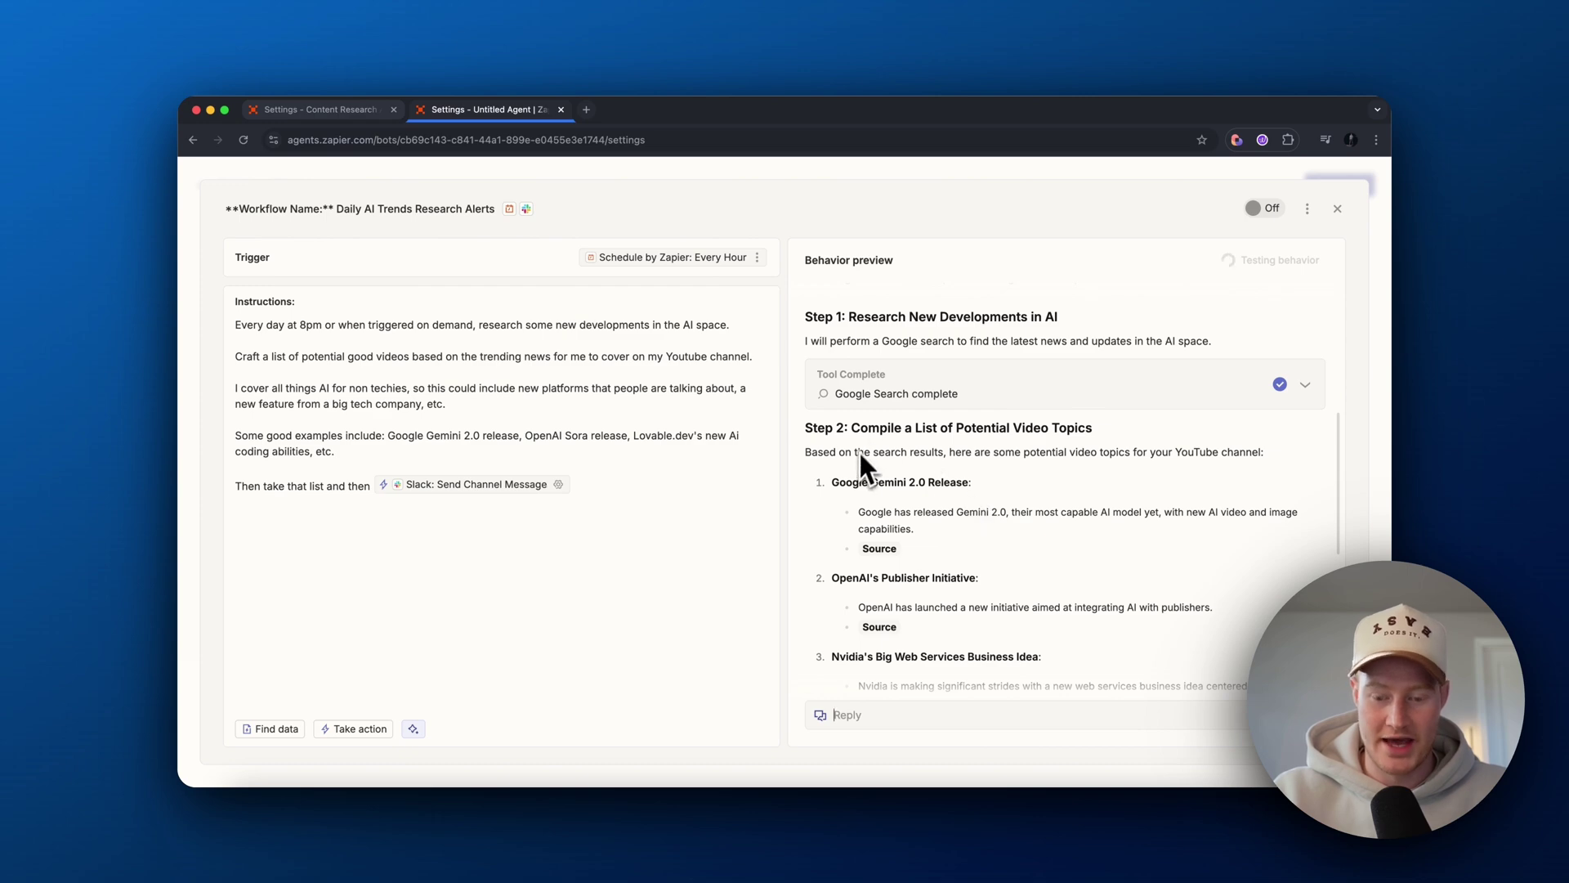
{"action": "triple_click", "coordinate": [868, 482]}
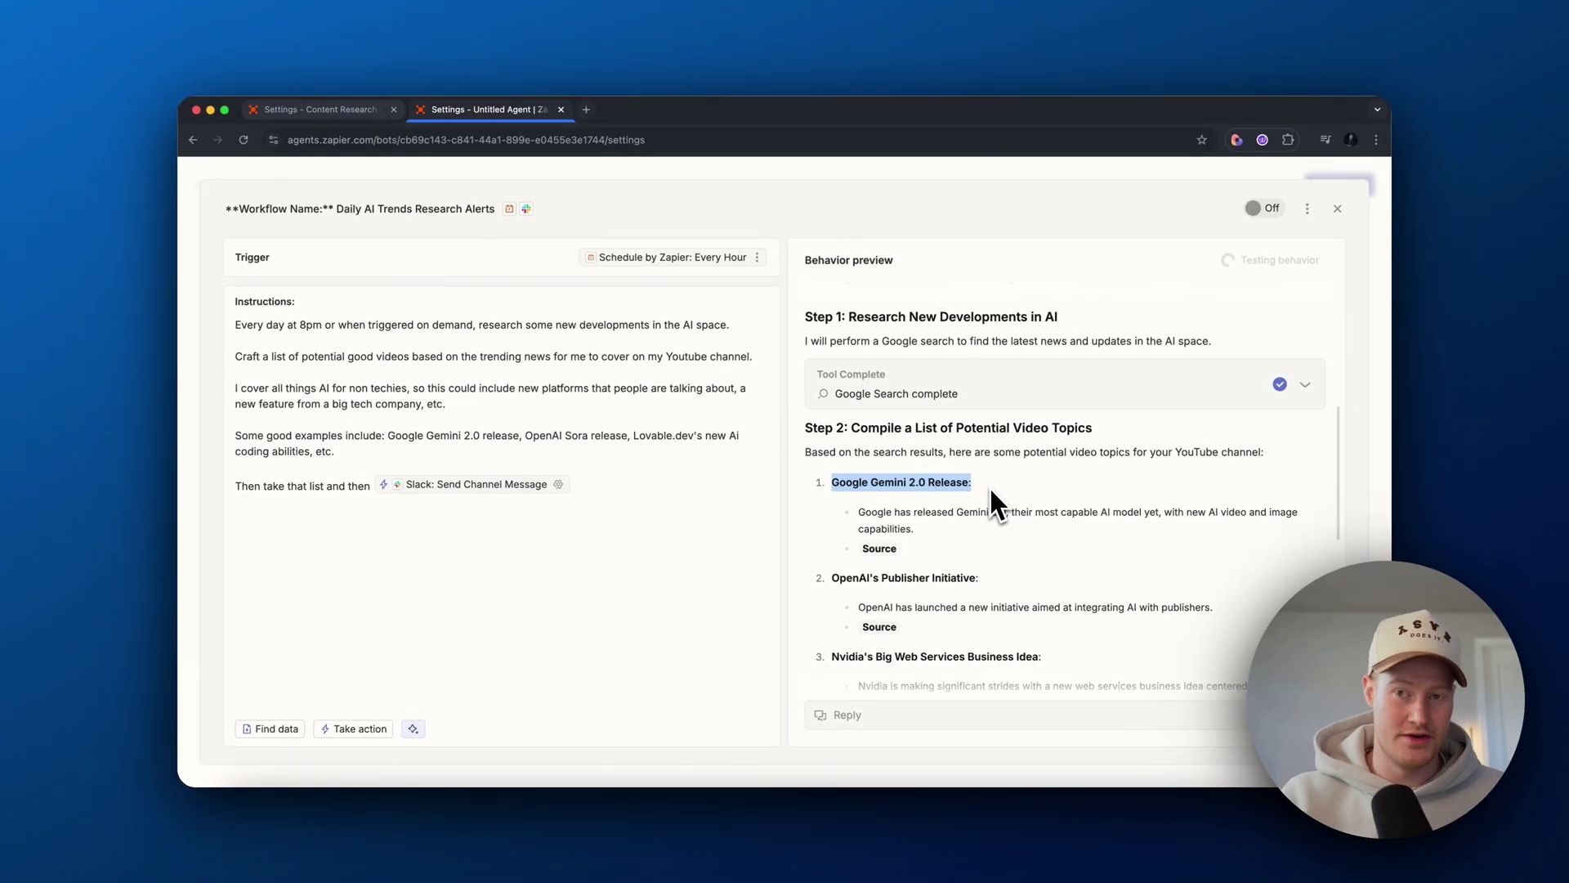
{"action": "left_click", "coordinate": [893, 580]}
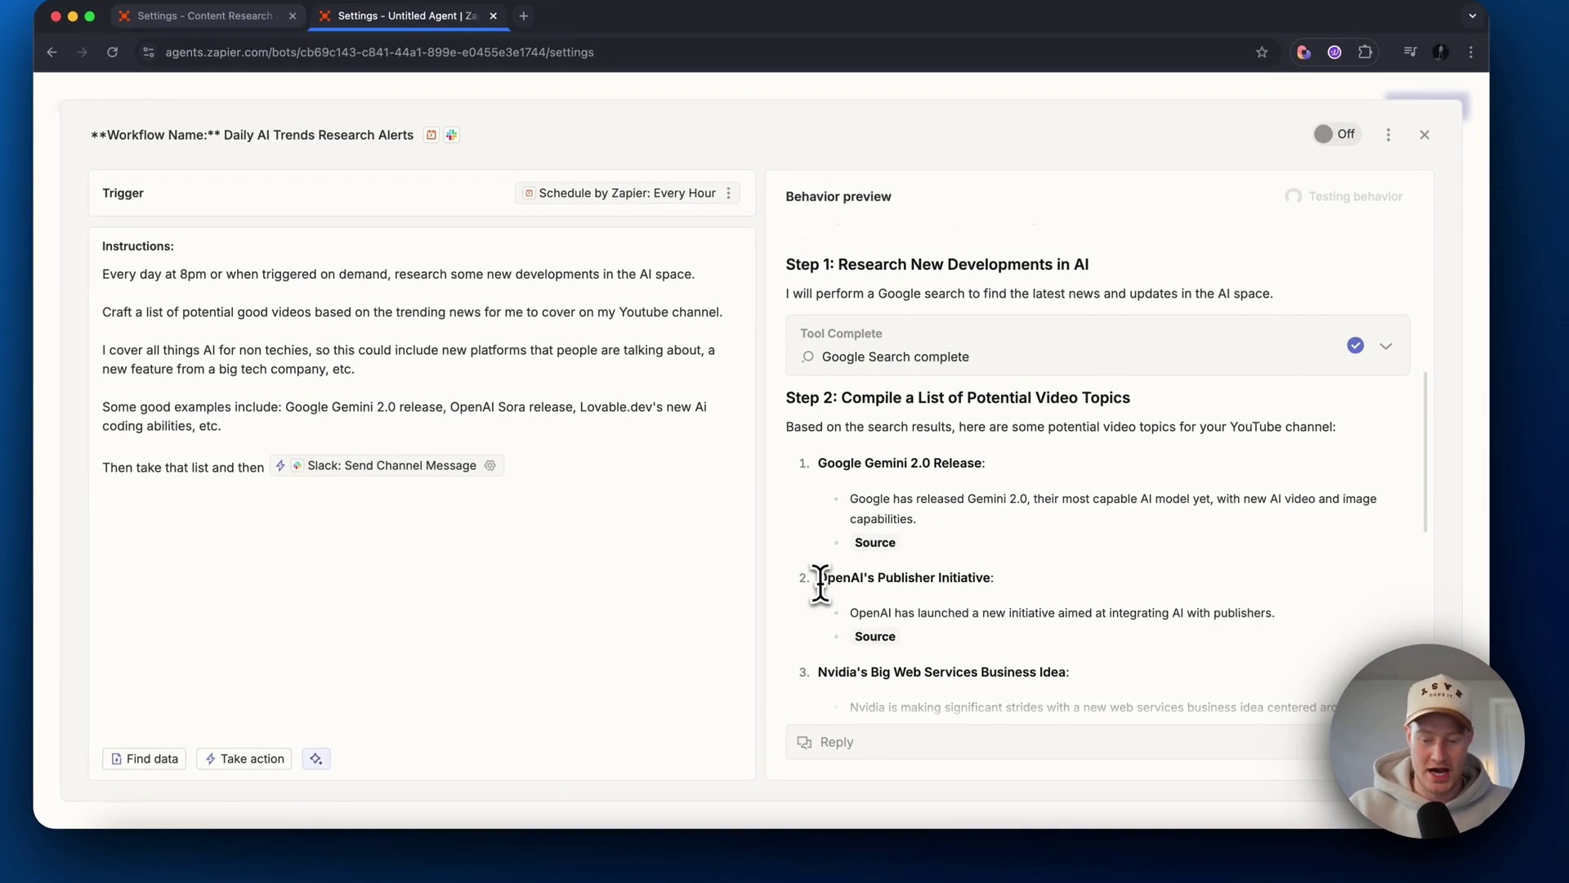
{"action": "left_click_drag", "start_coordinate": [819, 579], "coordinate": [1004, 590]}
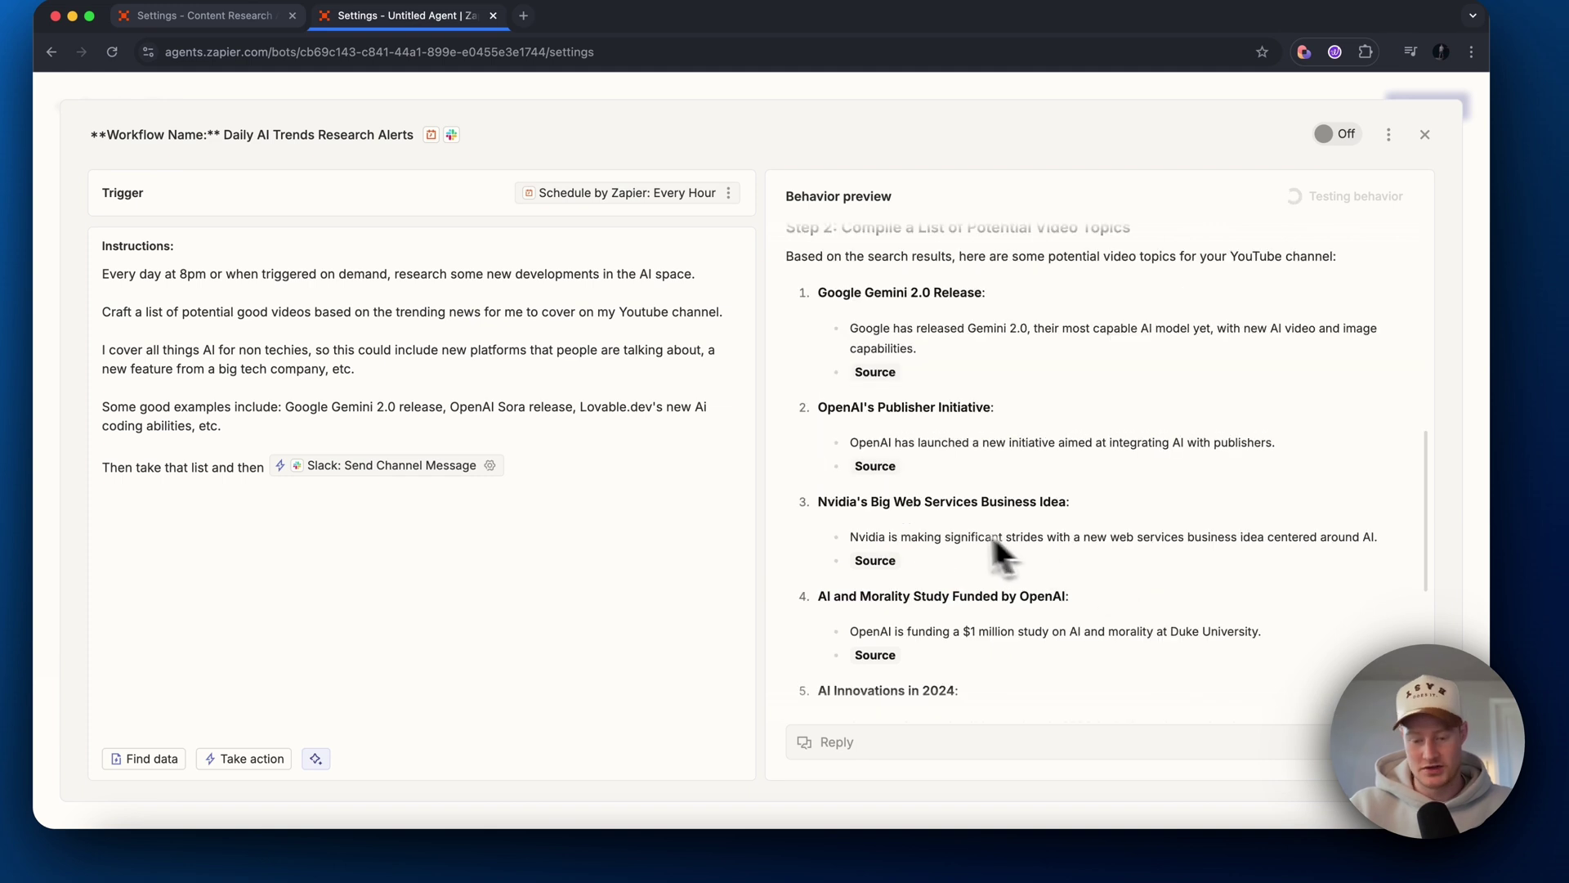
{"action": "left_click_drag", "start_coordinate": [818, 502], "coordinate": [1081, 510]}
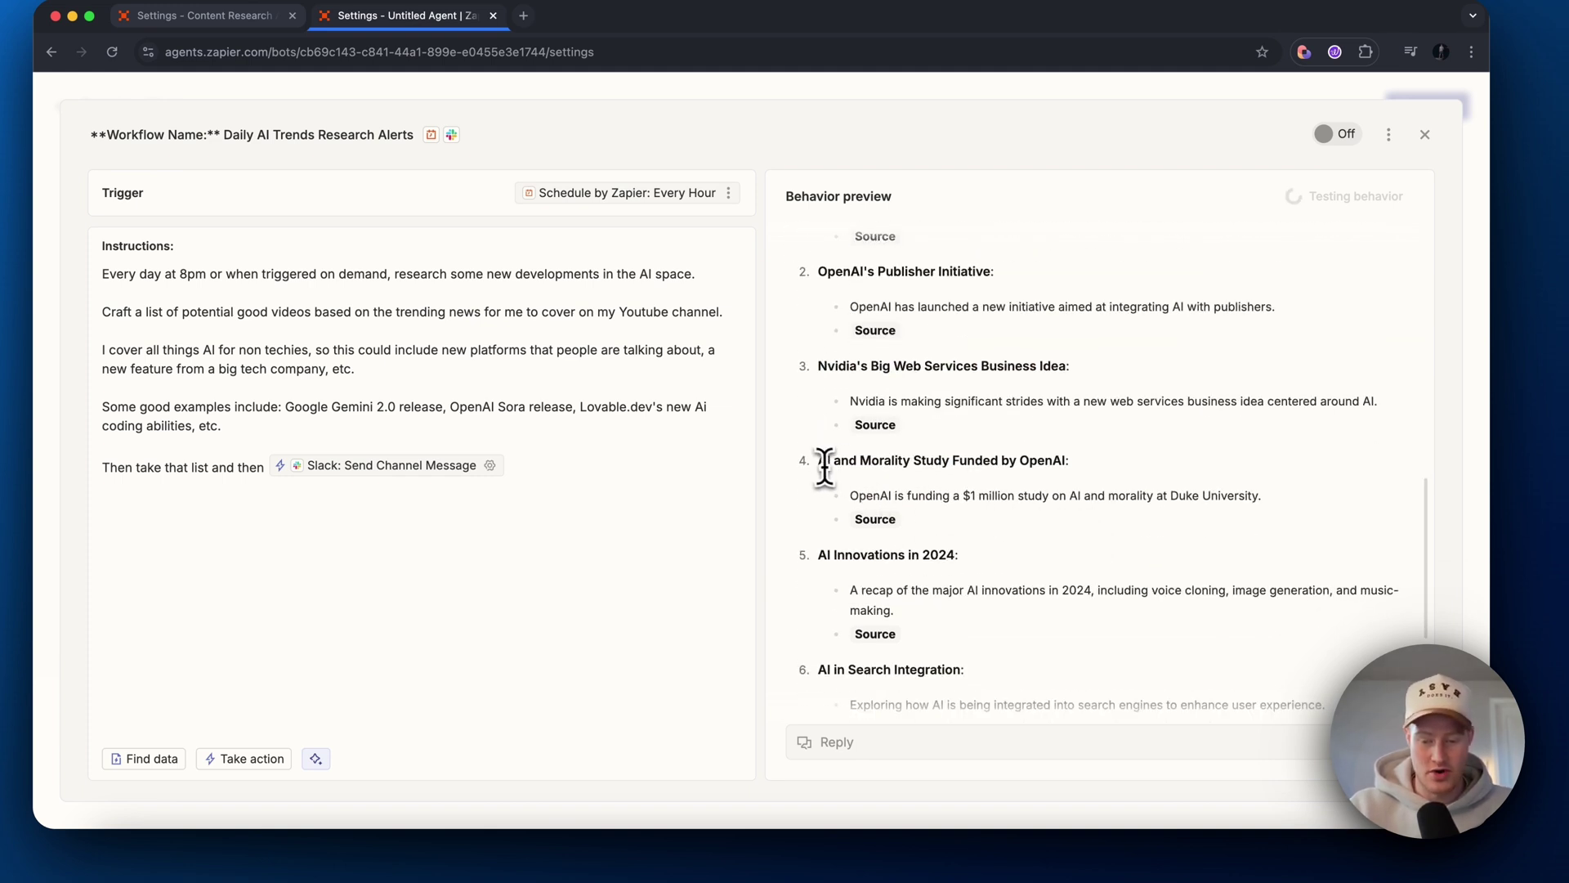
{"action": "left_click_drag", "start_coordinate": [819, 462], "coordinate": [1075, 472]}
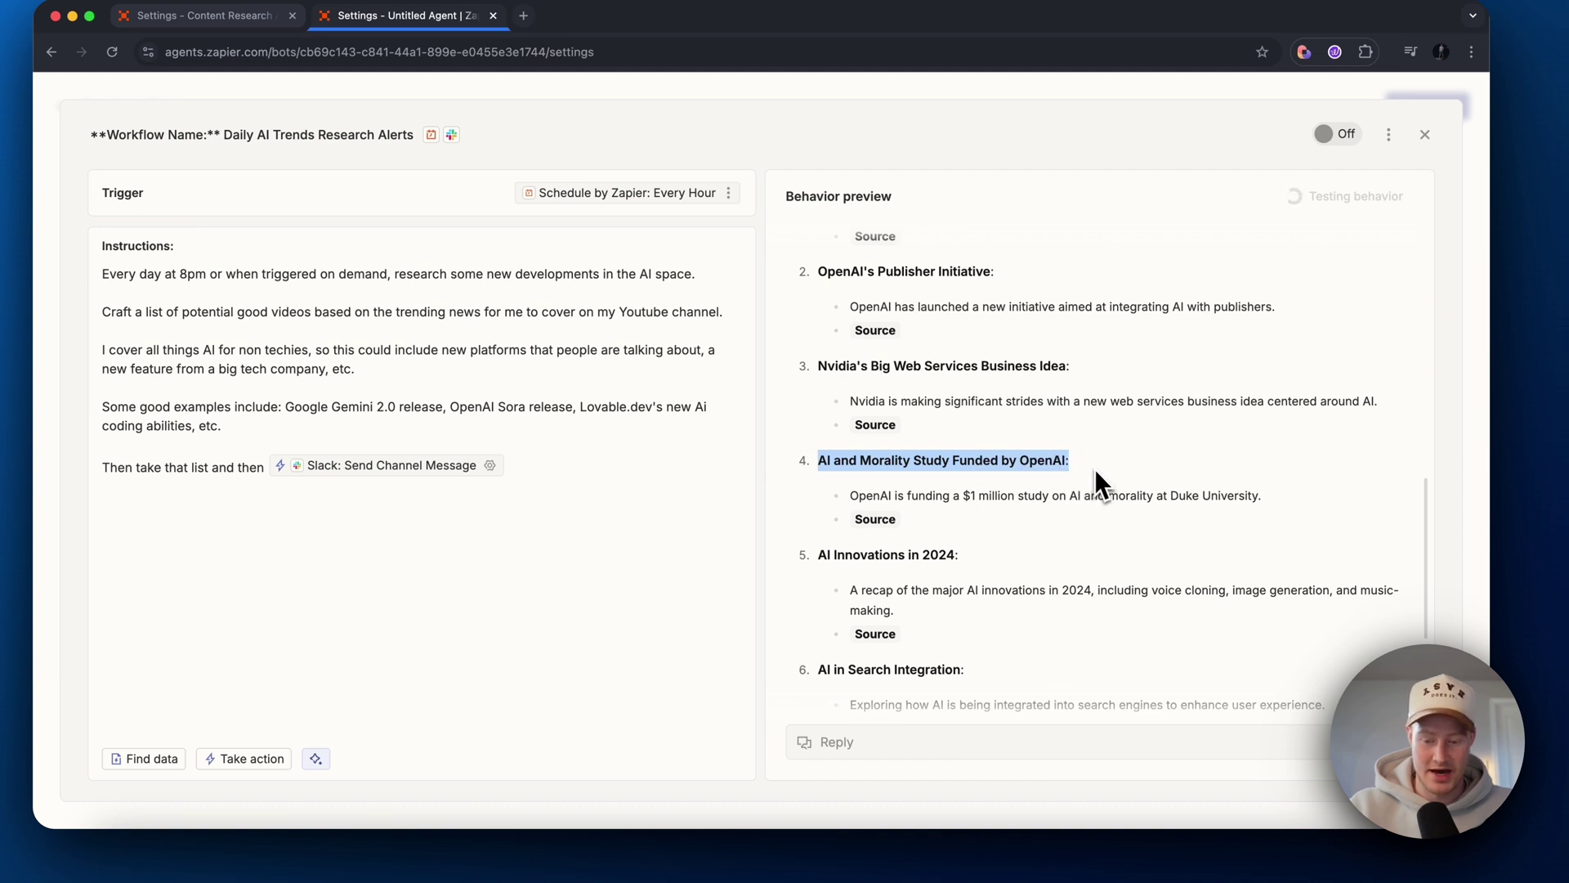
{"action": "left_click_drag", "start_coordinate": [820, 400], "coordinate": [956, 405]}
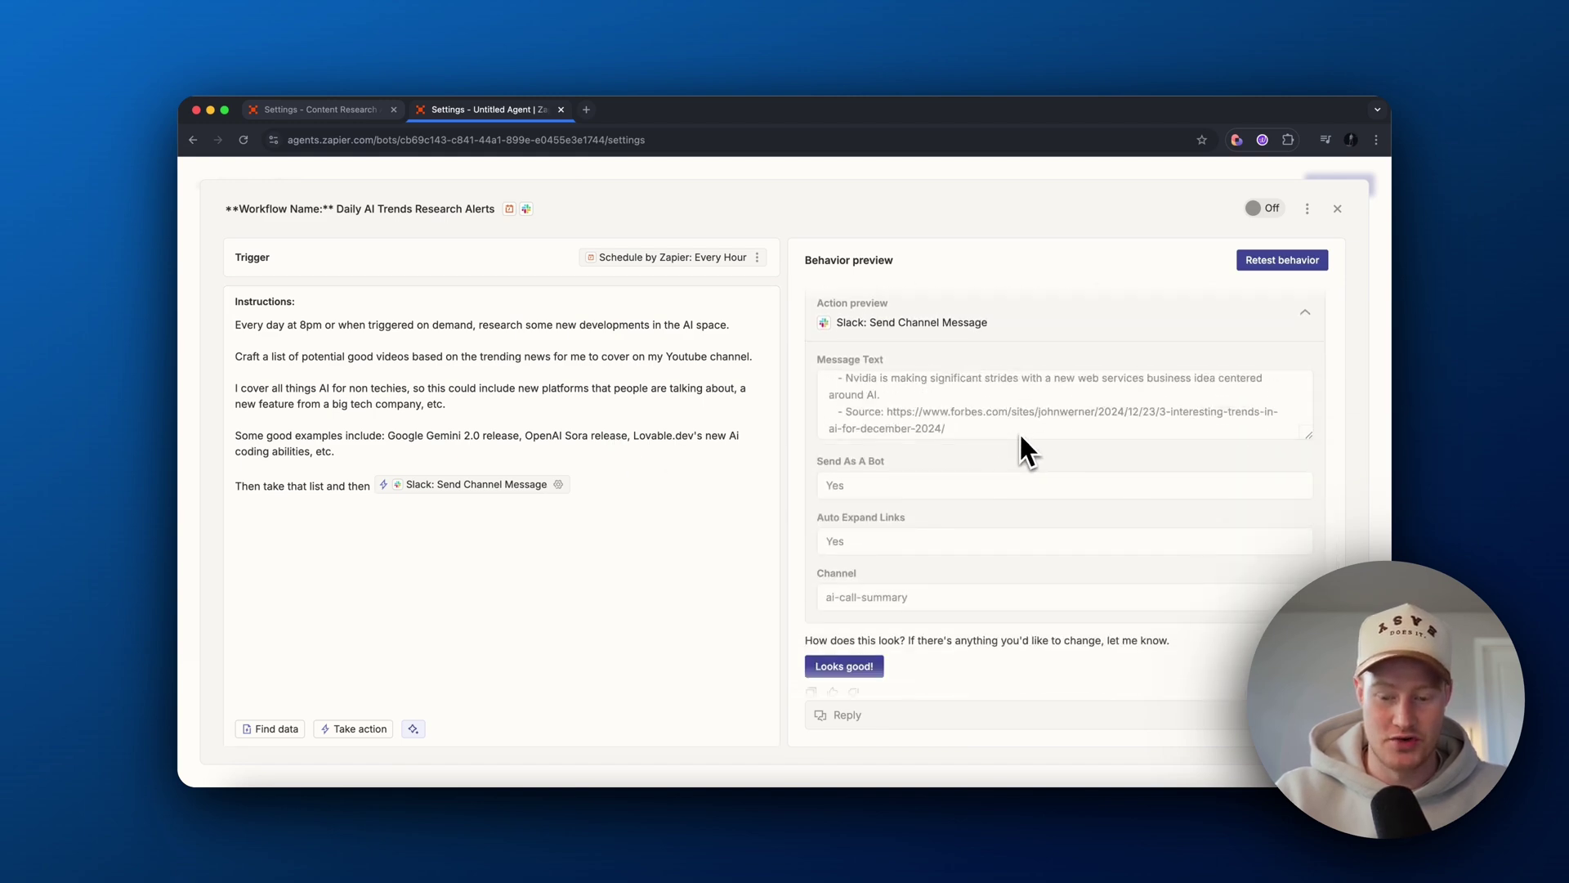
Step: Approve sending the six-topic list to Slack and bring Slack forward
{"action": "scroll", "coordinate": [892, 580], "scroll_direction": "up", "scroll_amount": 5}
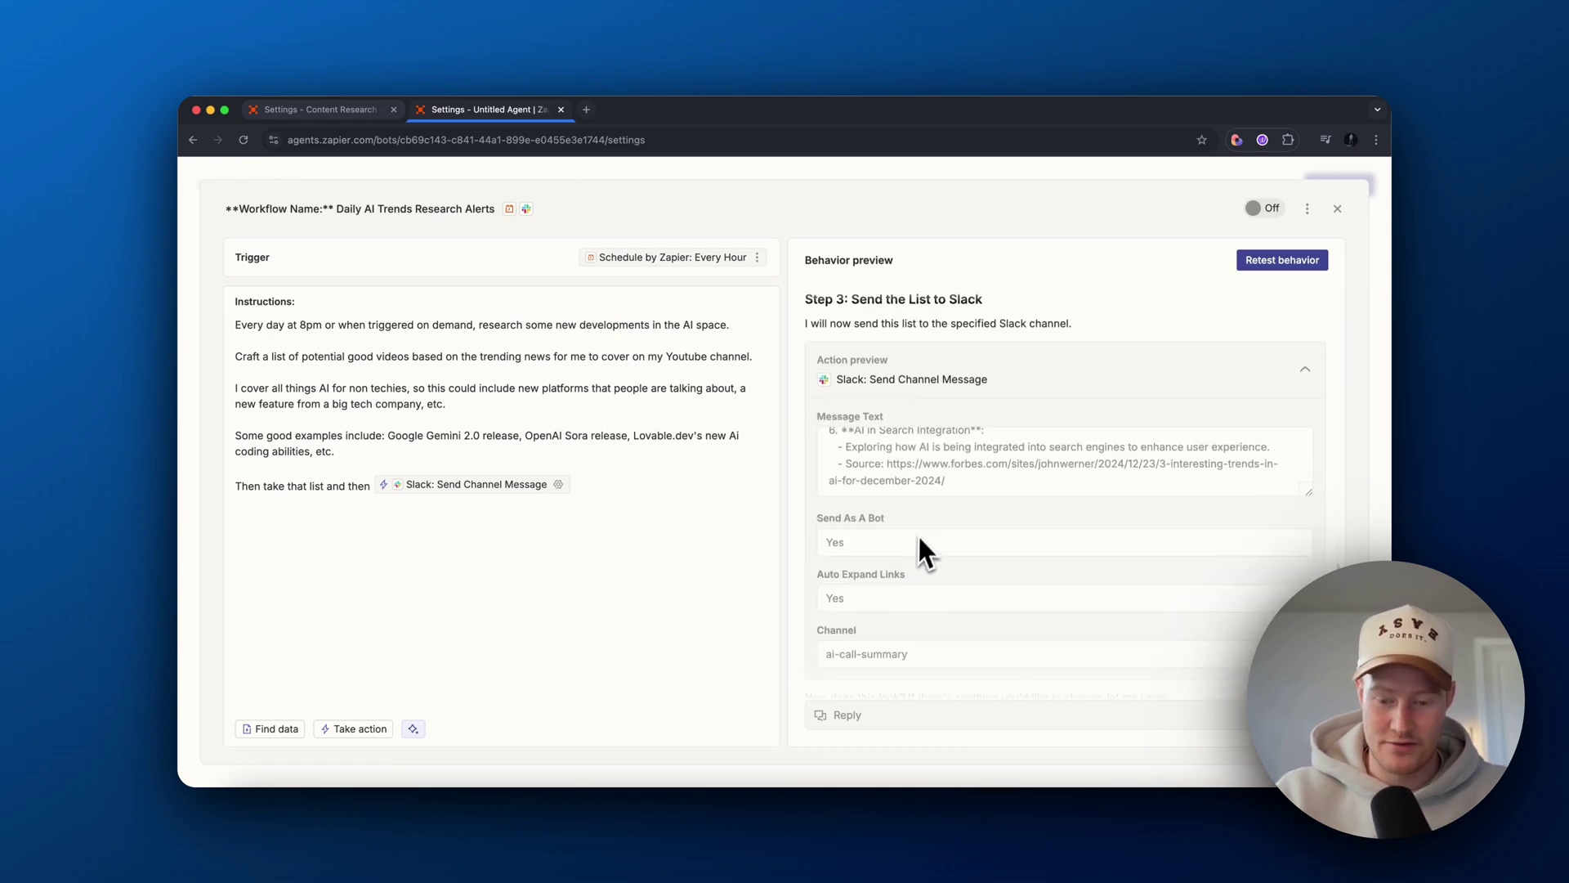
{"action": "scroll", "coordinate": [924, 477], "scroll_direction": "down", "scroll_amount": 5}
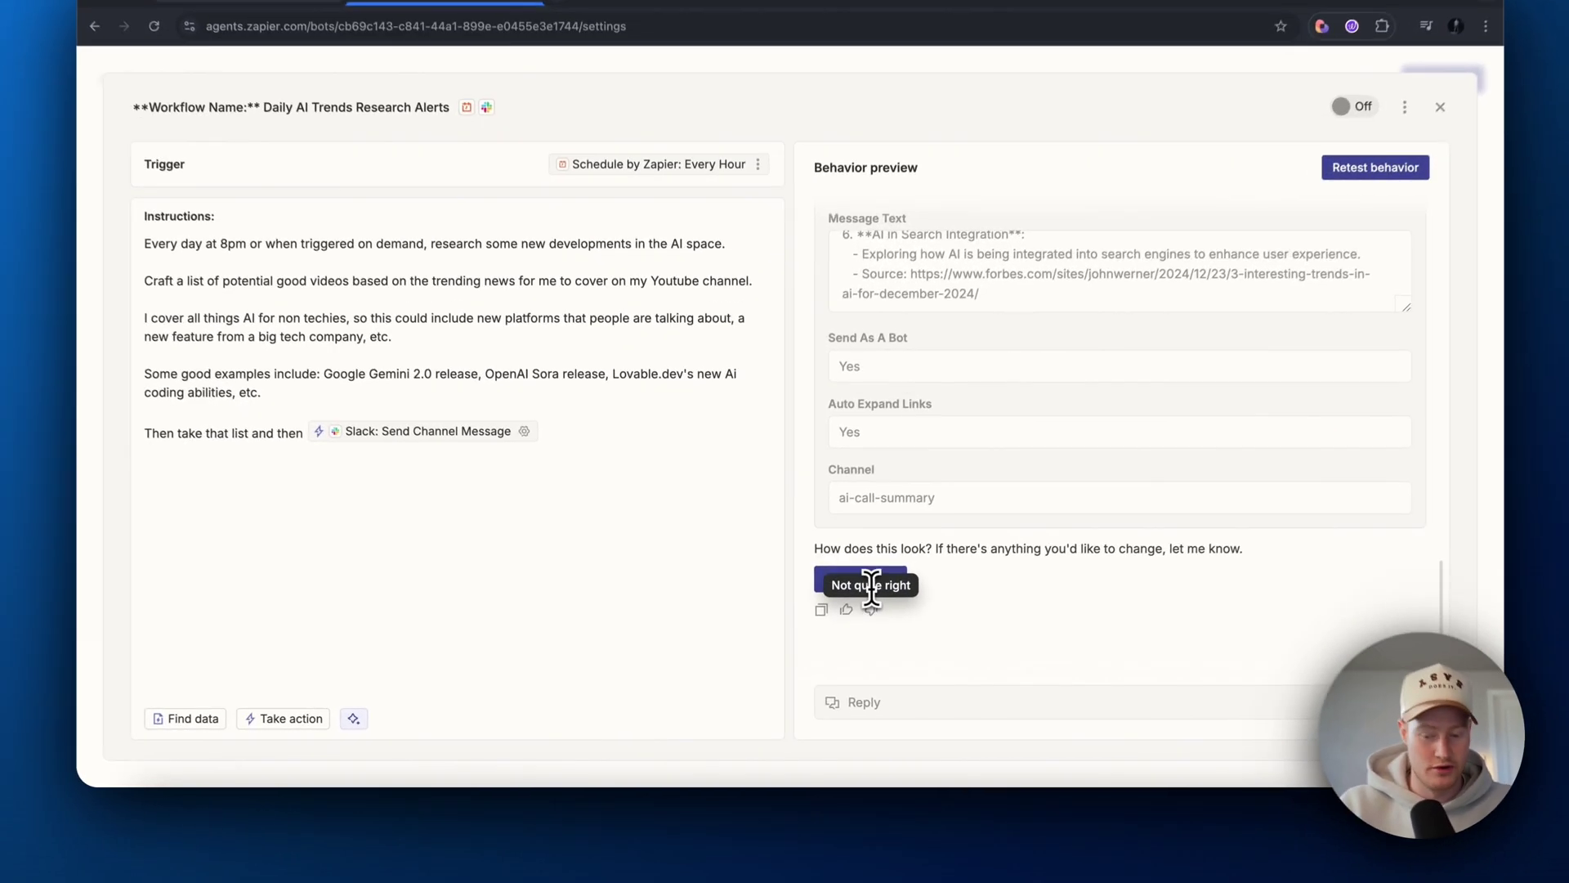
{"action": "left_click", "coordinate": [880, 575]}
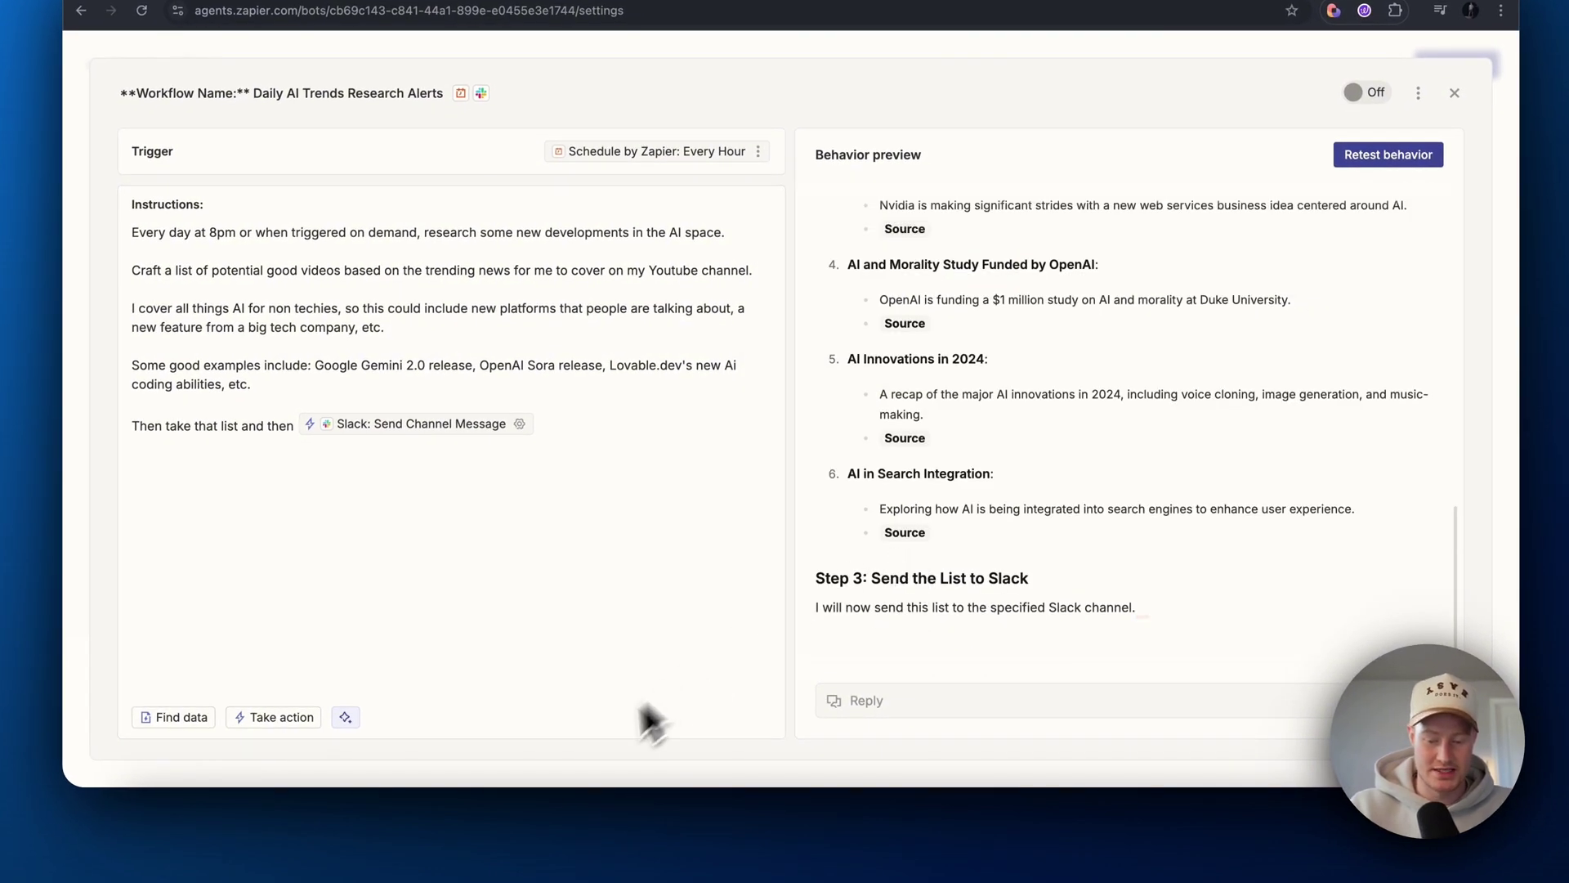
{"action": "left_click", "coordinate": [499, 822]}
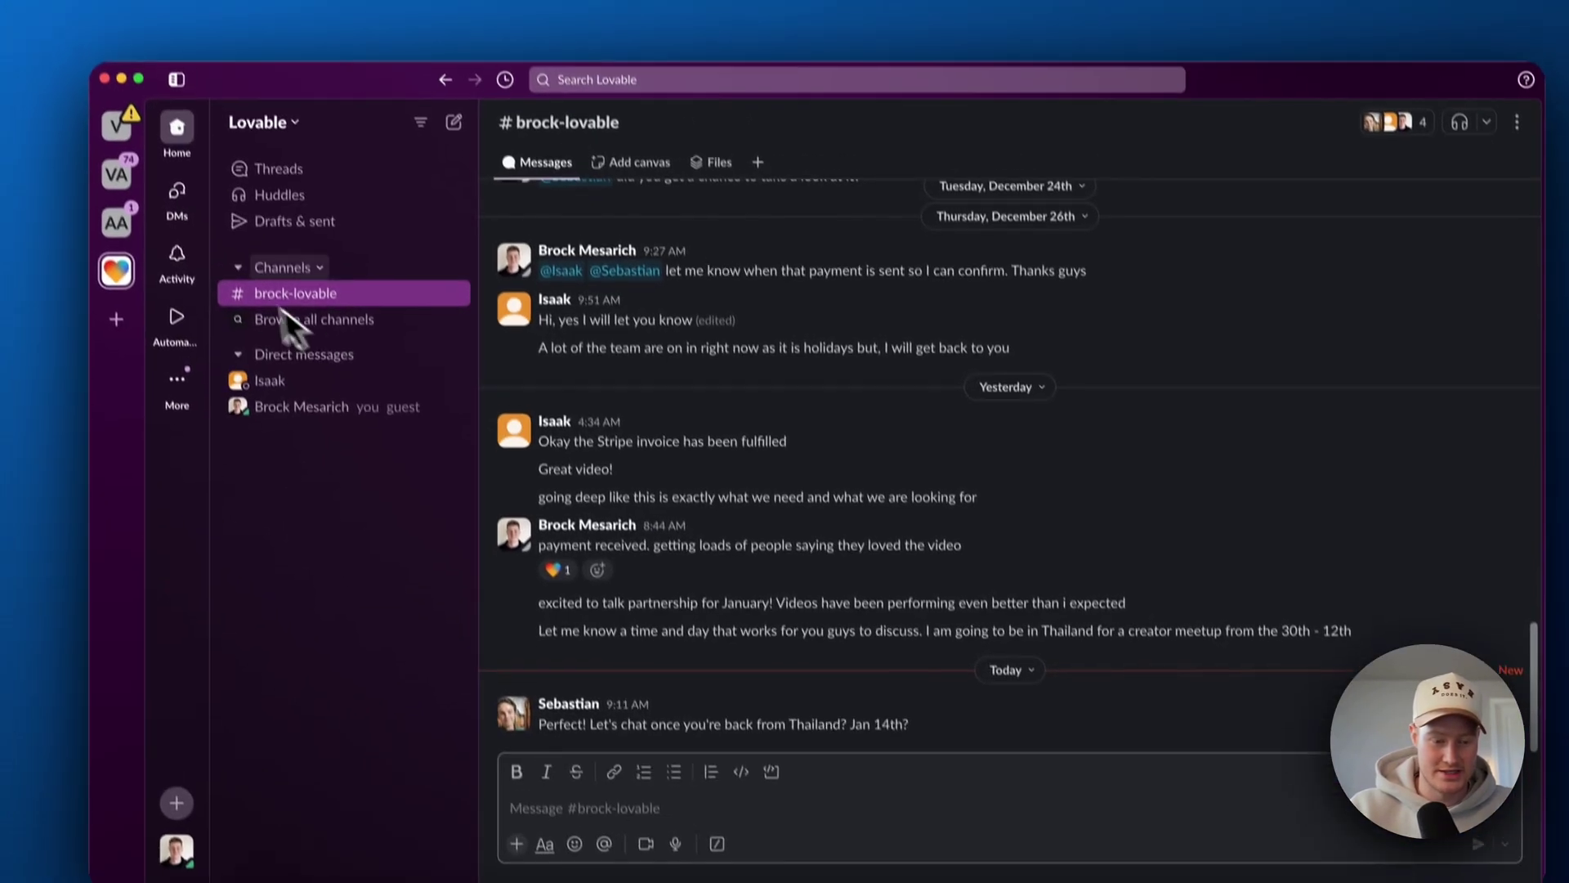
Step: Read the posted AI topic list in #ai-call-summary of the AI Accelerator workspace
{"action": "key", "text": "super+3"}
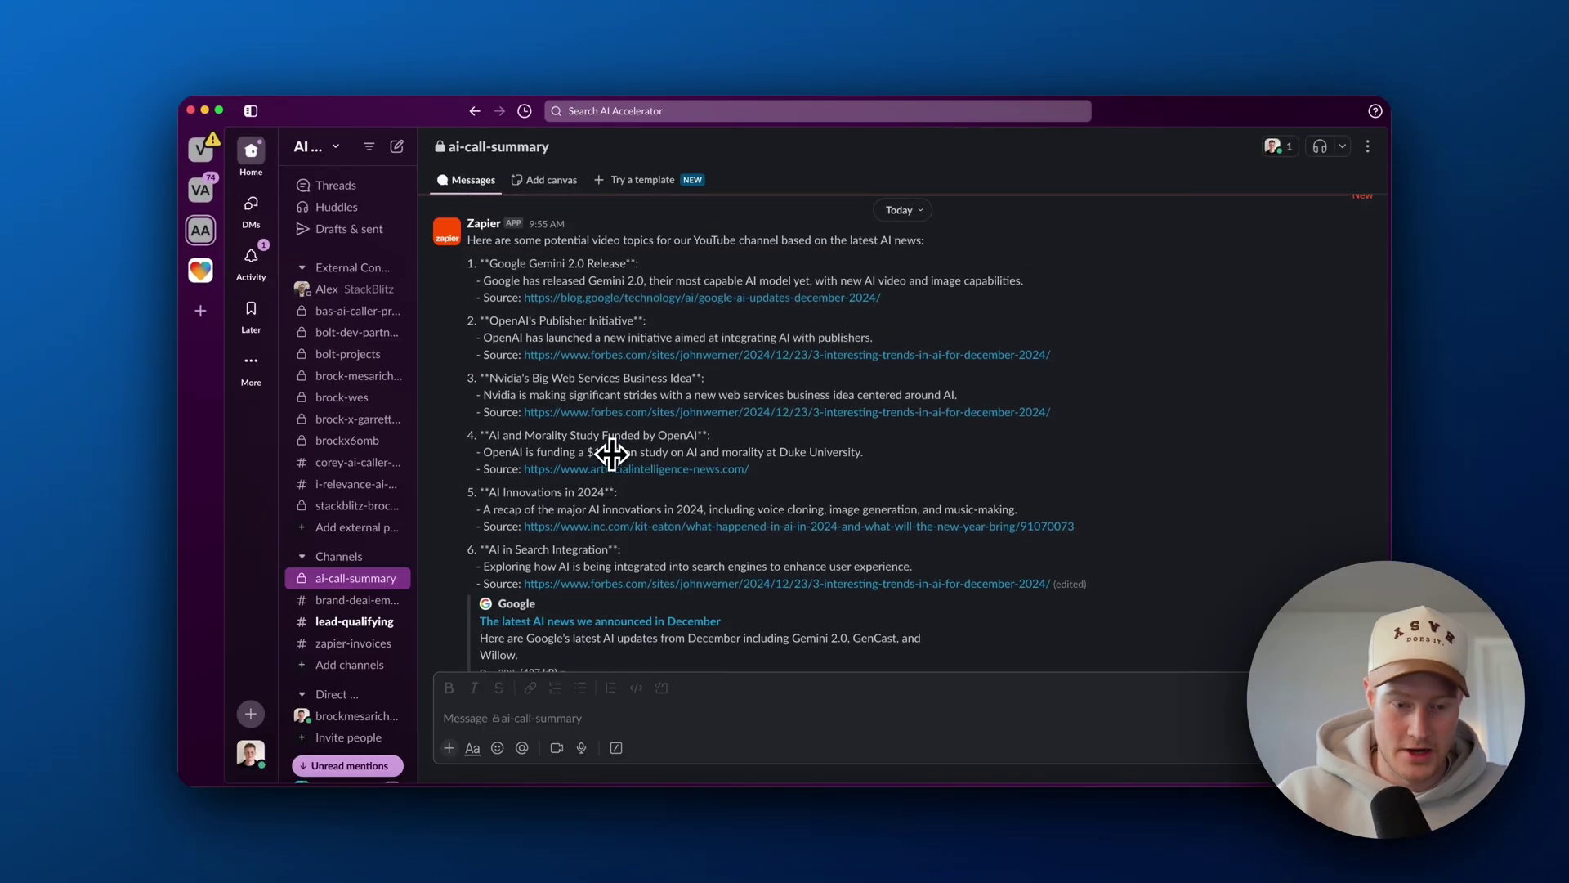
{"action": "left_click_drag", "start_coordinate": [470, 280], "coordinate": [1021, 395]}
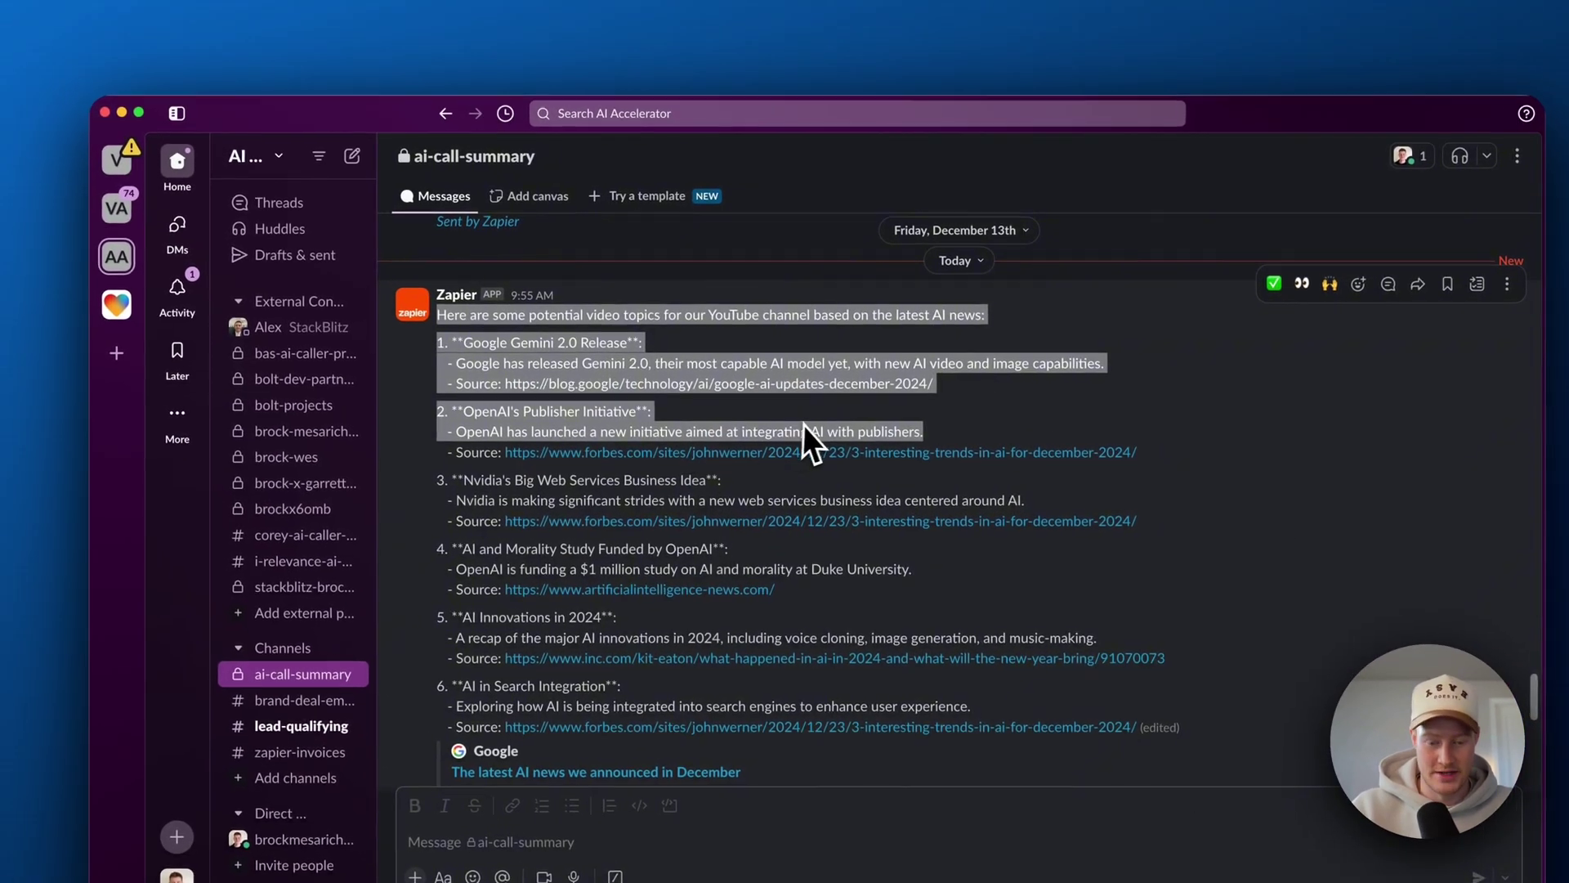
{"action": "left_click", "coordinate": [675, 397]}
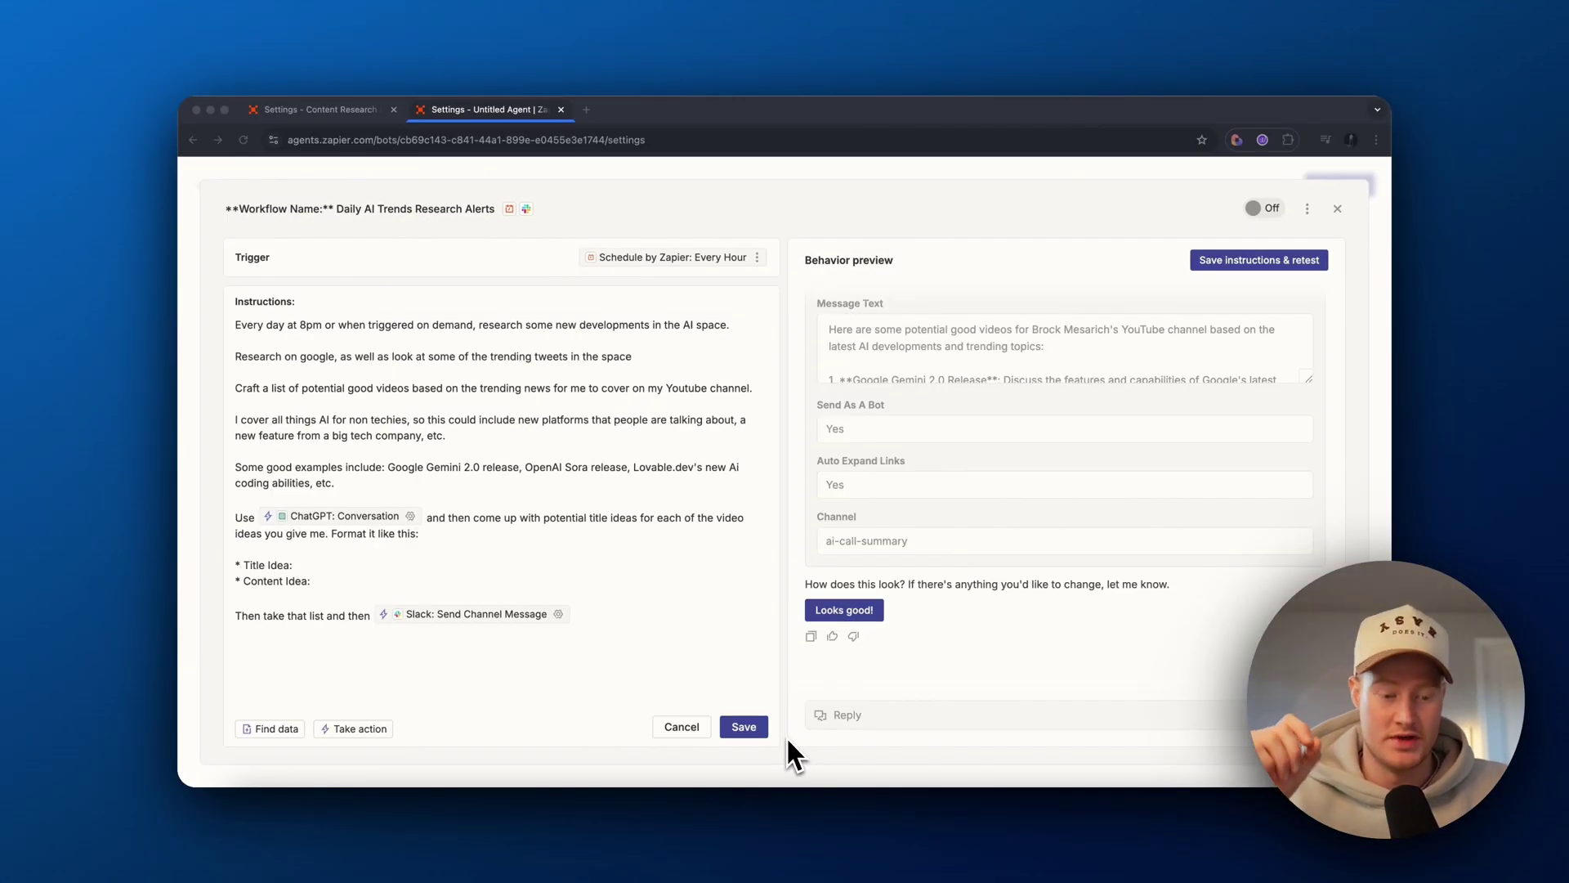
Step: Save the instructions with their Title Idea and Content Idea format lines, then retest the behavior
{"action": "left_click", "coordinate": [786, 740]}
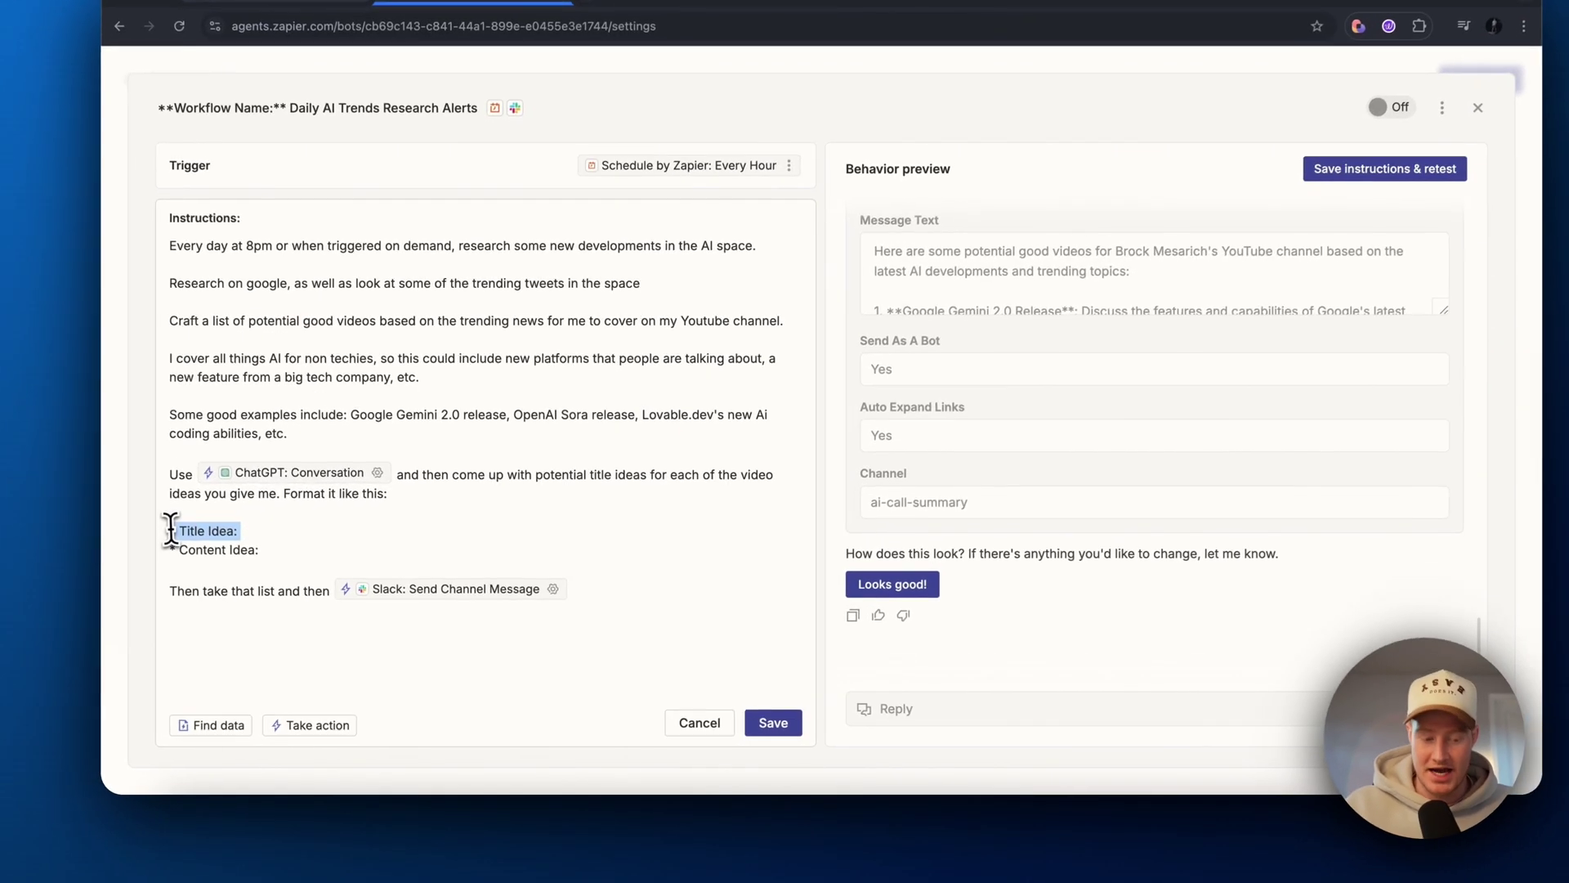
{"action": "left_click_drag", "start_coordinate": [354, 586], "coordinate": [190, 580]}
{"action": "left_click", "coordinate": [175, 565]}
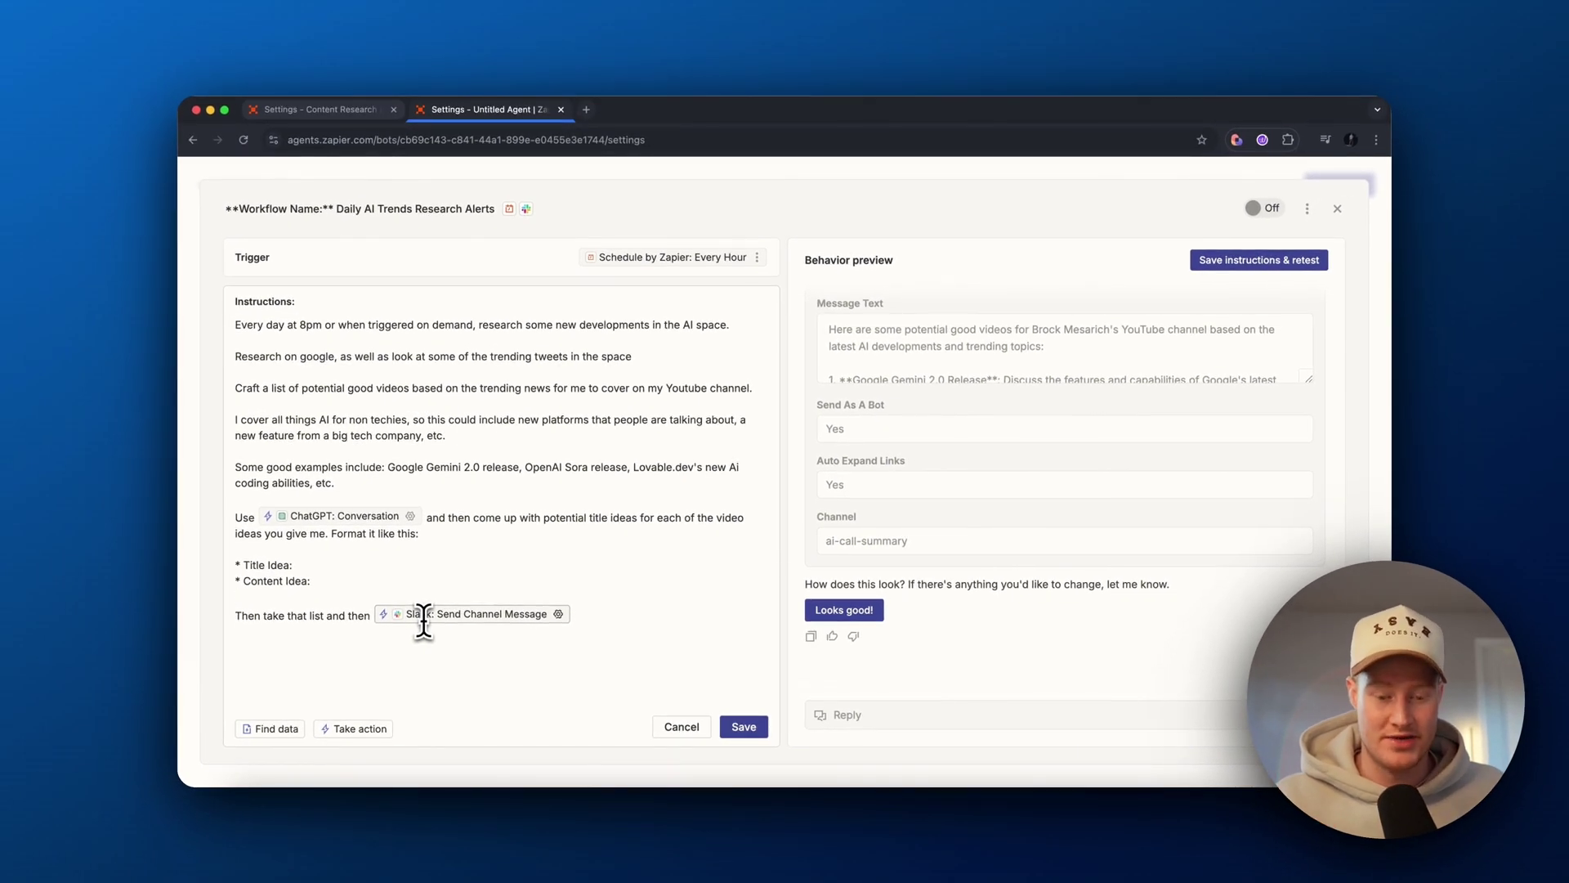
{"action": "left_click", "coordinate": [744, 726]}
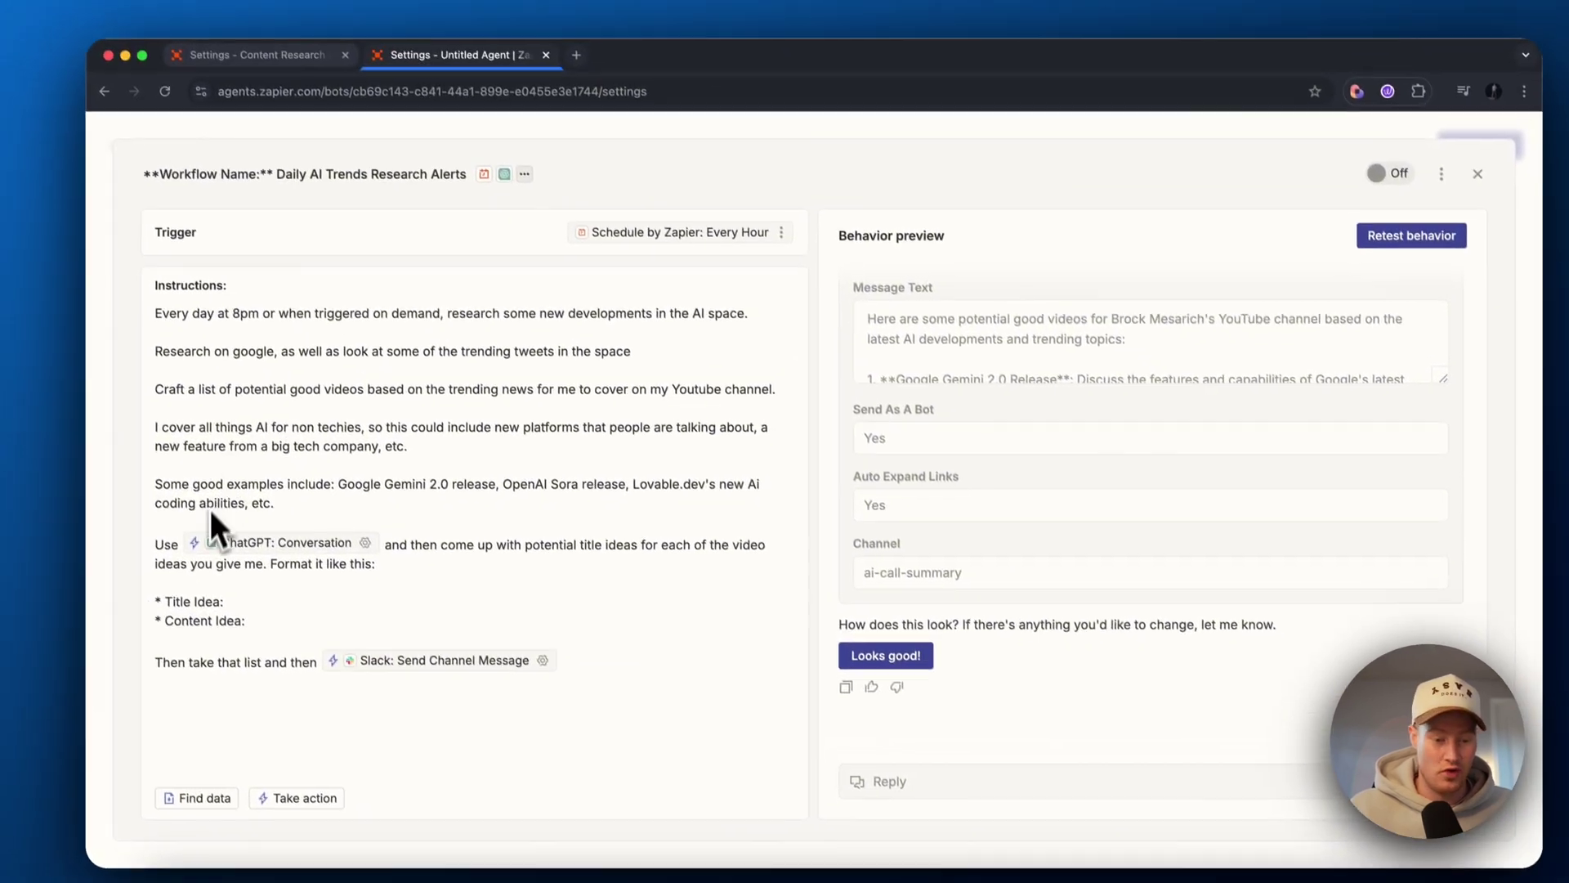
{"action": "left_click", "coordinate": [1368, 168]}
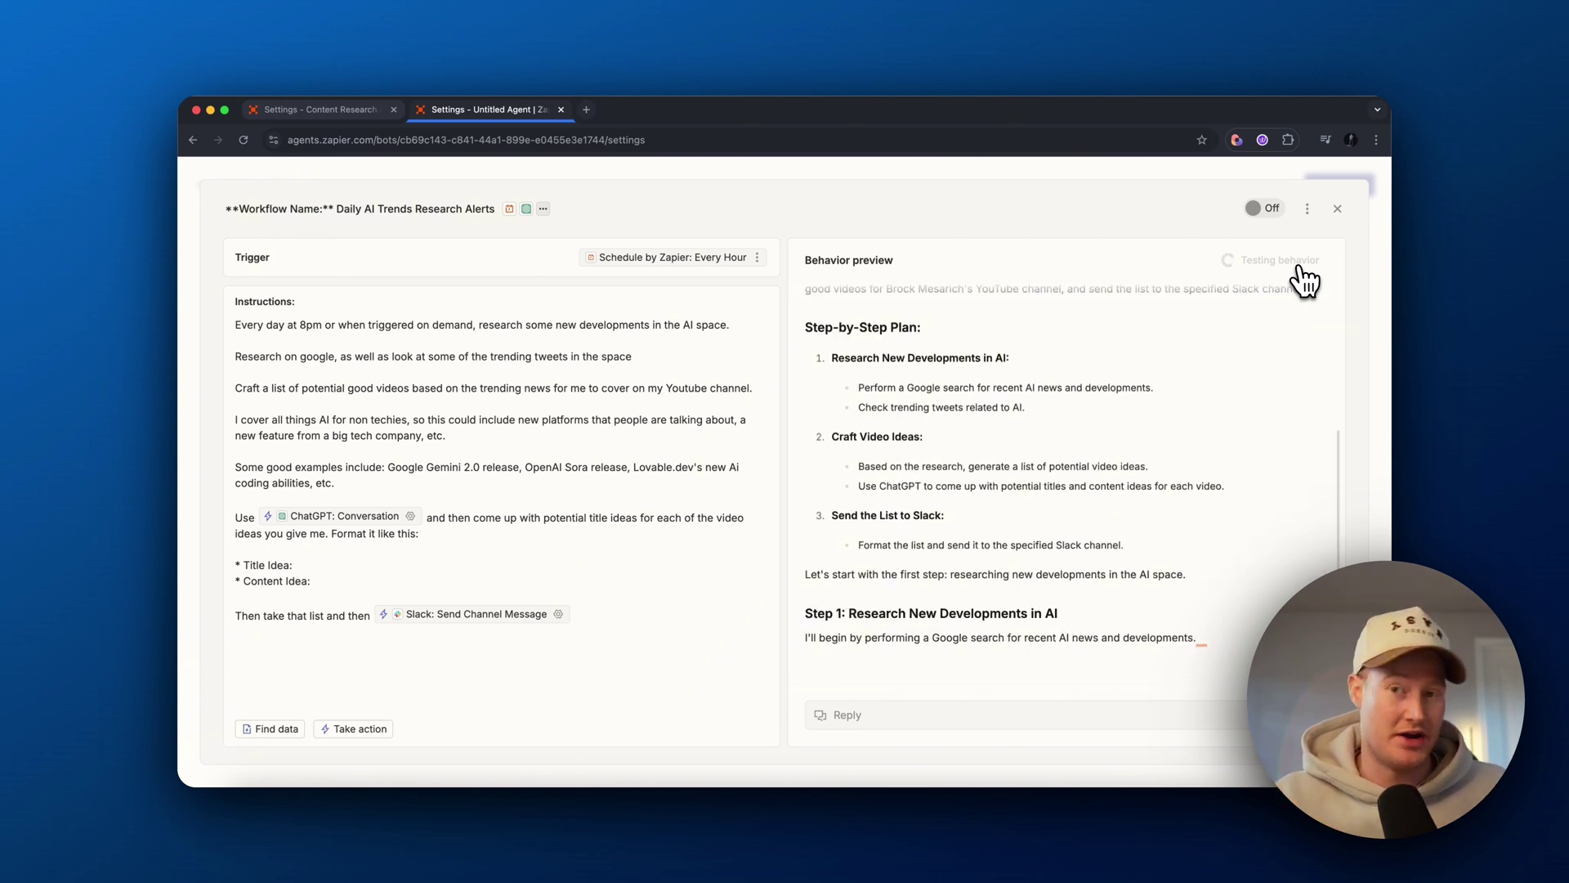
Step: Approve the ChatGPT: Conversation action, yielding five title and content ideas for Google Gemini 2.0
{"action": "scroll", "coordinate": [935, 525], "scroll_direction": "up", "scroll_amount": 3}
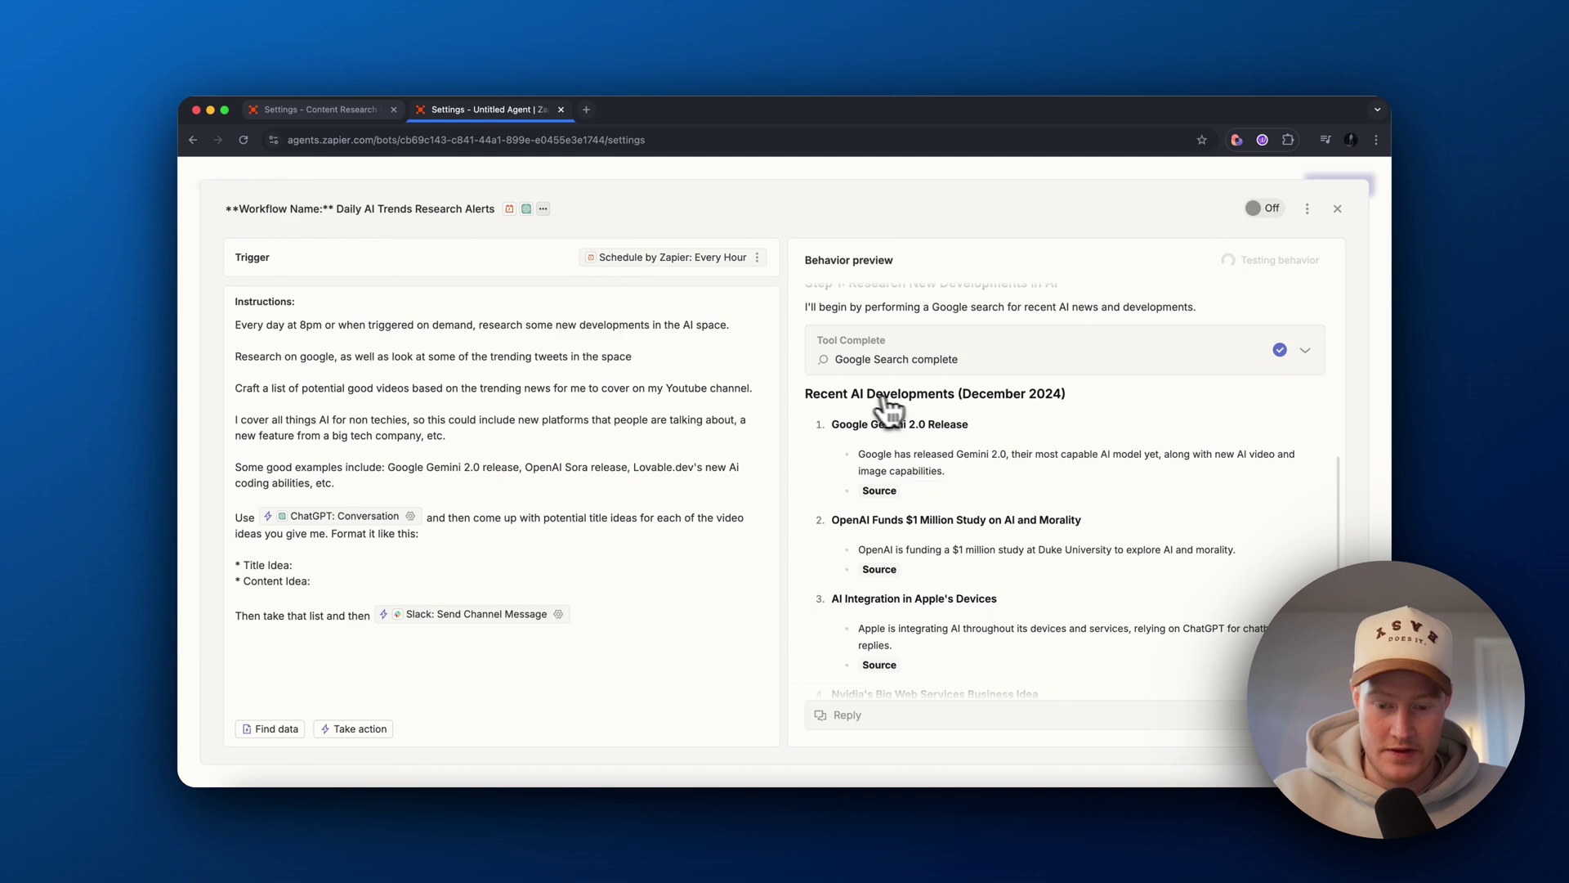
{"action": "scroll", "coordinate": [928, 420], "scroll_direction": "down", "scroll_amount": 5}
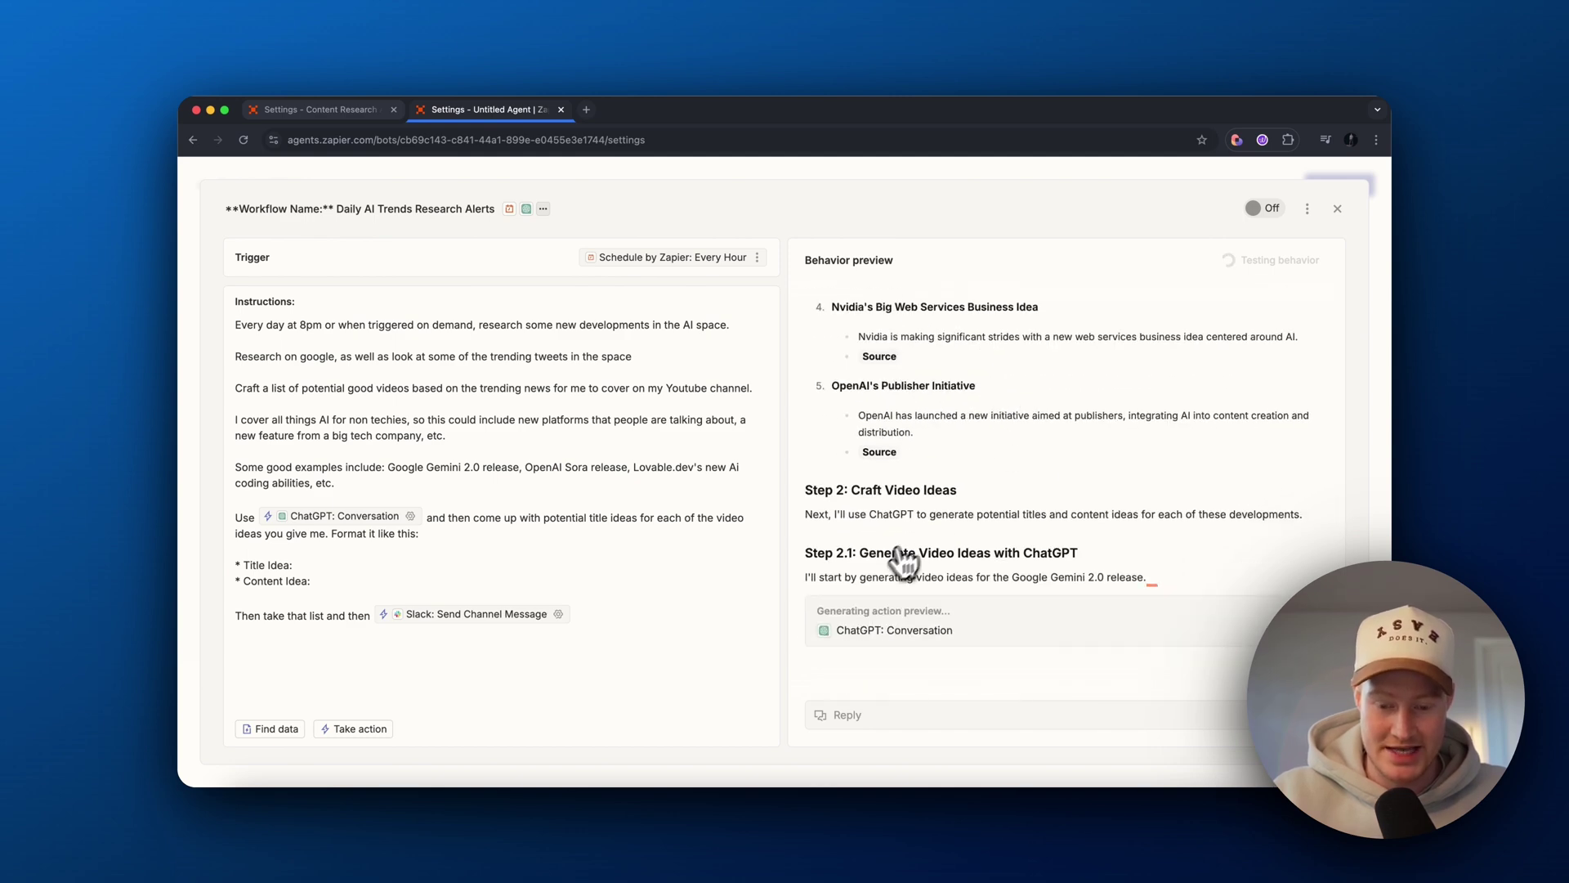
{"action": "left_click_drag", "start_coordinate": [903, 563], "coordinate": [977, 559]}
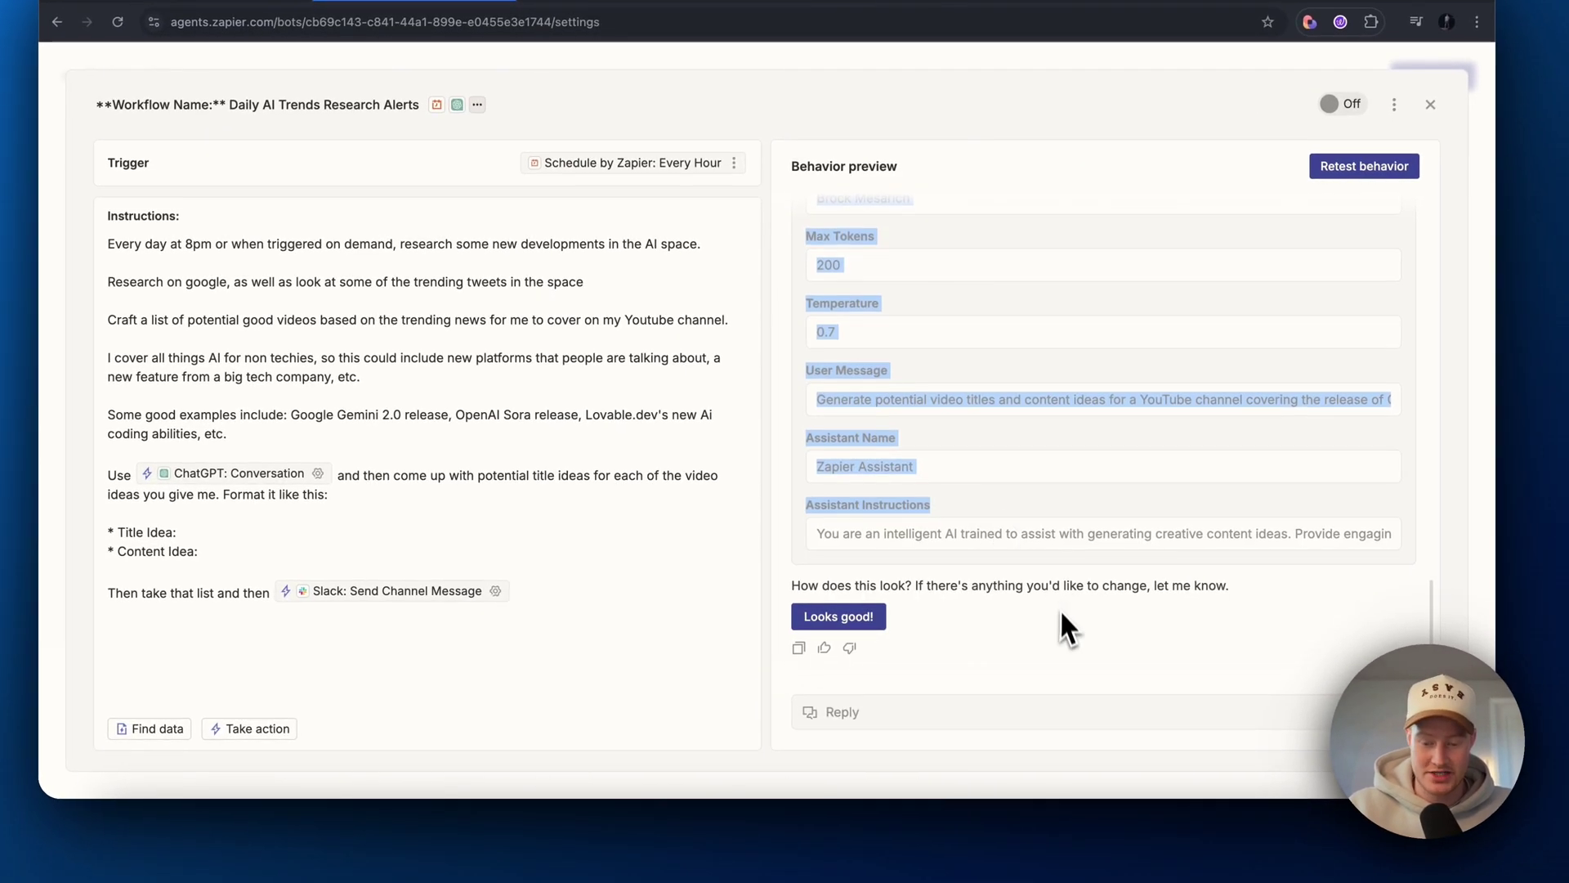
{"action": "left_click", "coordinate": [1061, 612]}
{"action": "scroll", "coordinate": [1054, 605], "scroll_direction": "up", "scroll_amount": 10}
{"action": "scroll", "coordinate": [1042, 582], "scroll_direction": "down", "scroll_amount": 10}
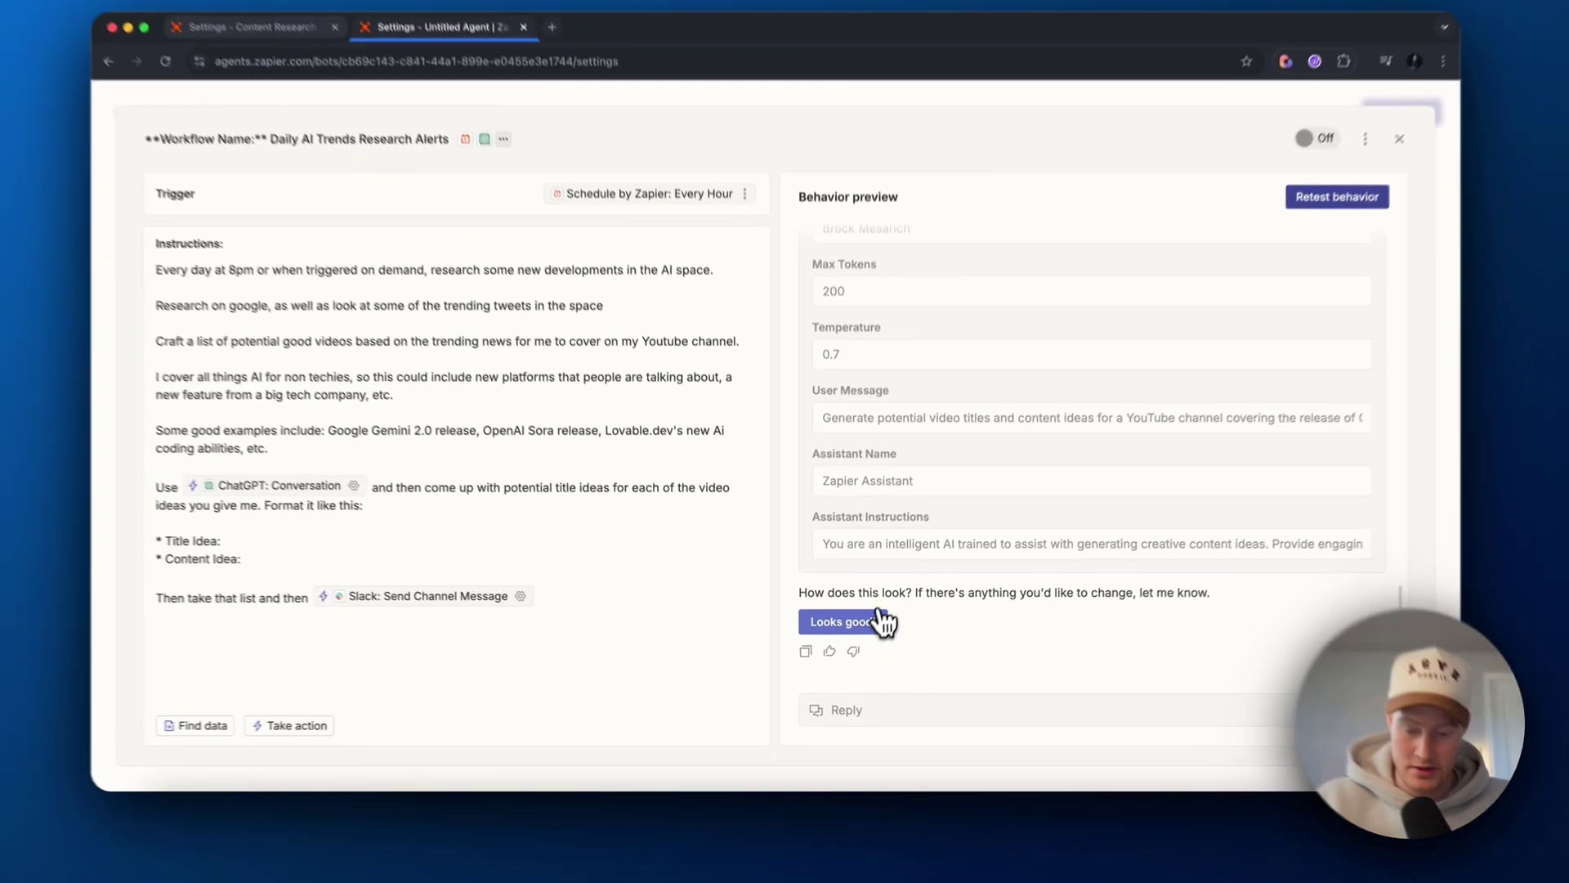
{"action": "left_click", "coordinate": [878, 621]}
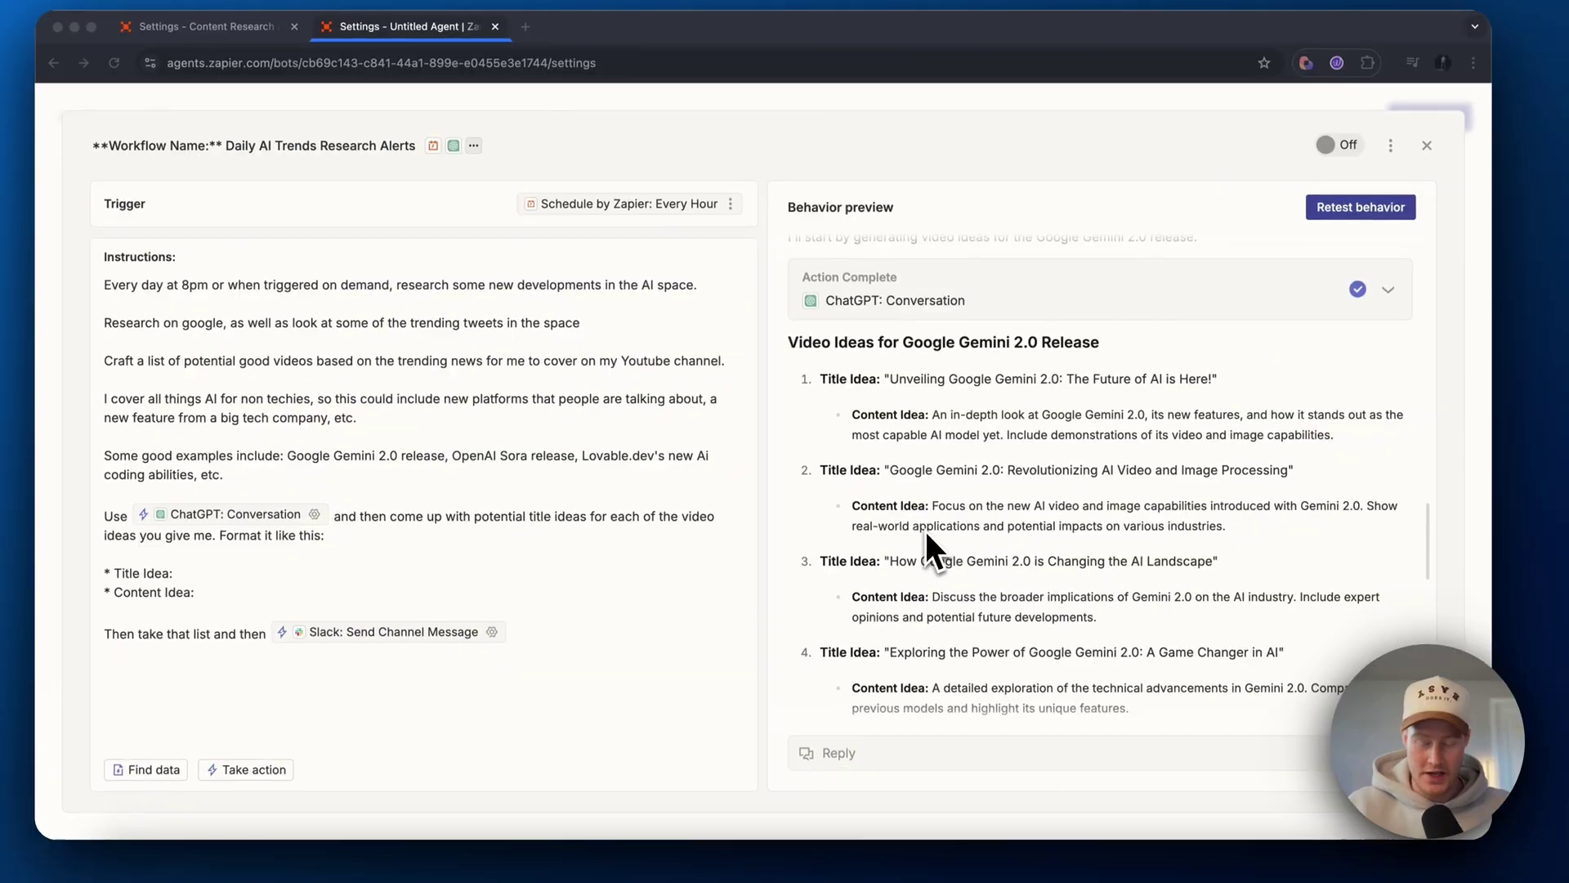
{"action": "scroll", "coordinate": [922, 546], "scroll_direction": "up", "scroll_amount": 3}
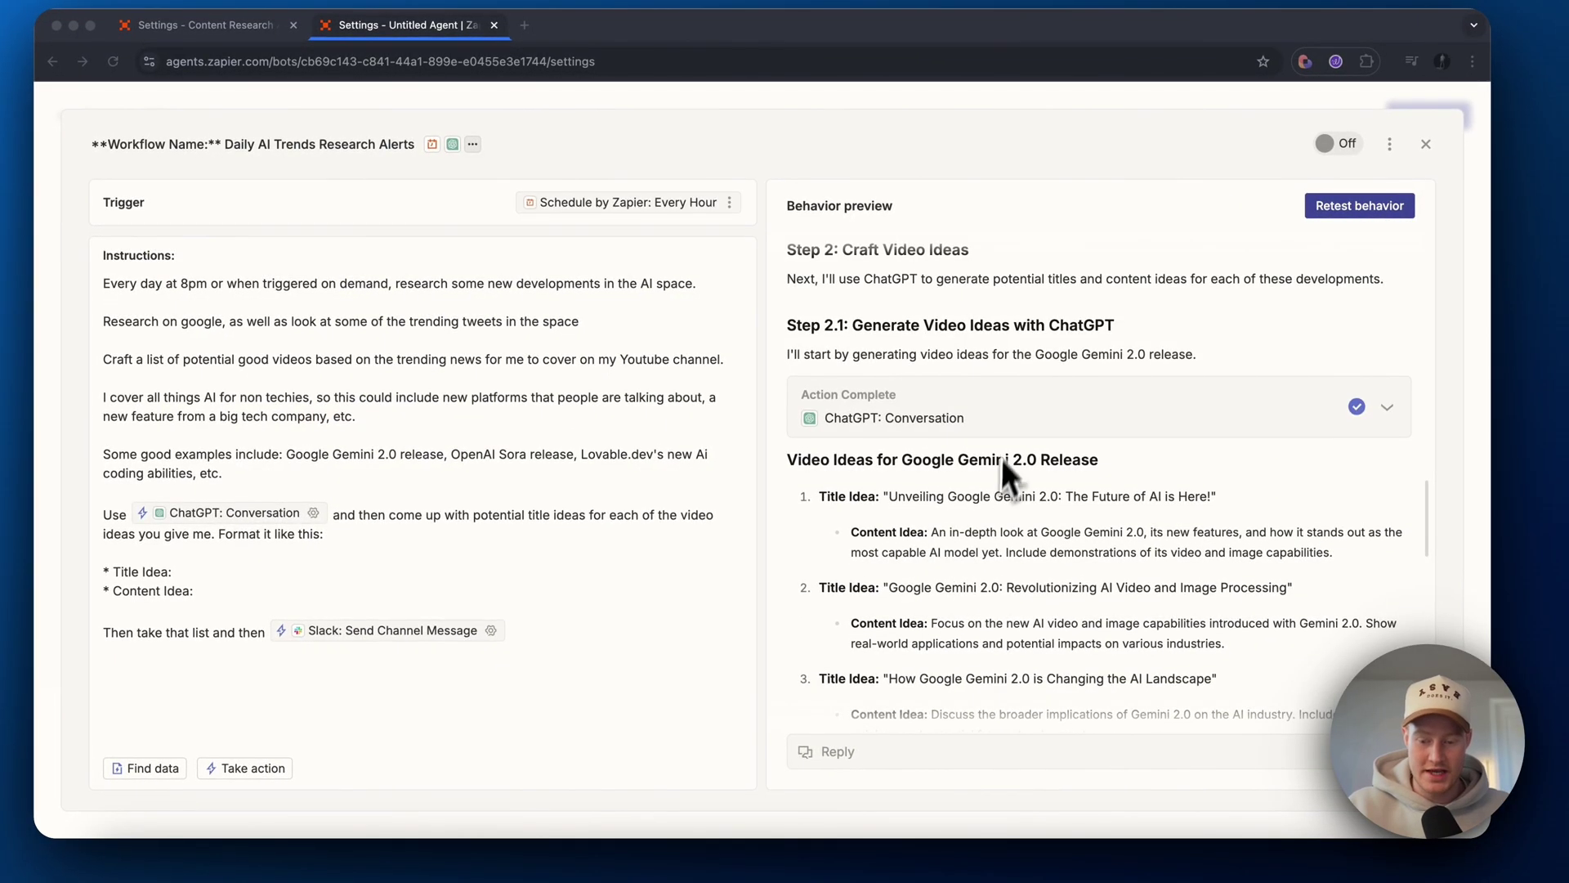
{"action": "scroll", "coordinate": [1022, 464], "scroll_direction": "down", "scroll_amount": 2}
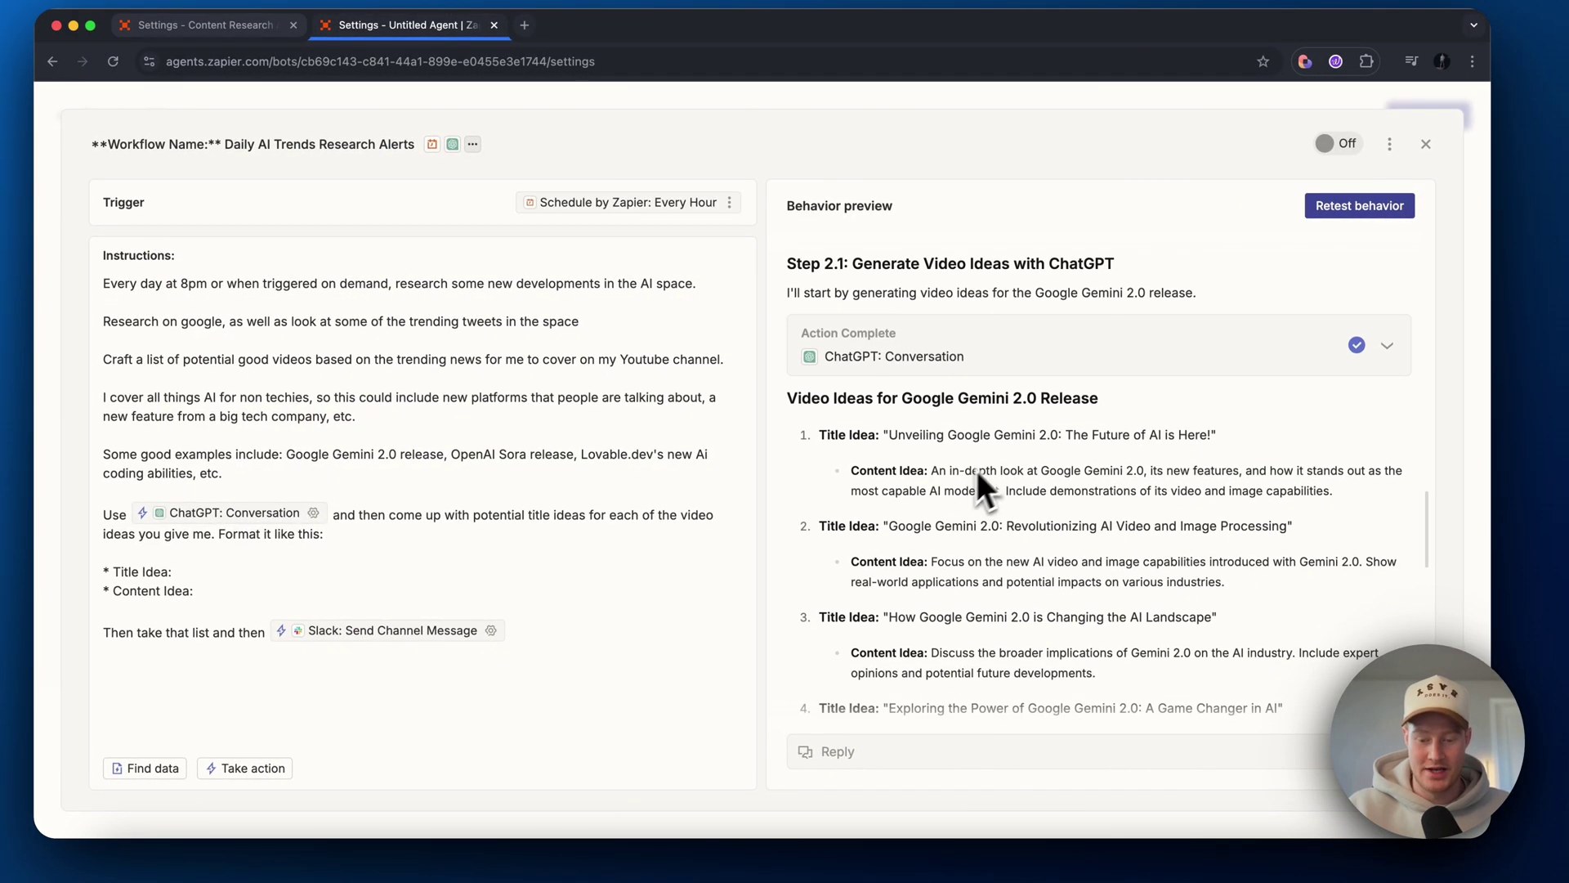
{"action": "scroll", "coordinate": [973, 515], "scroll_direction": "down", "scroll_amount": 5}
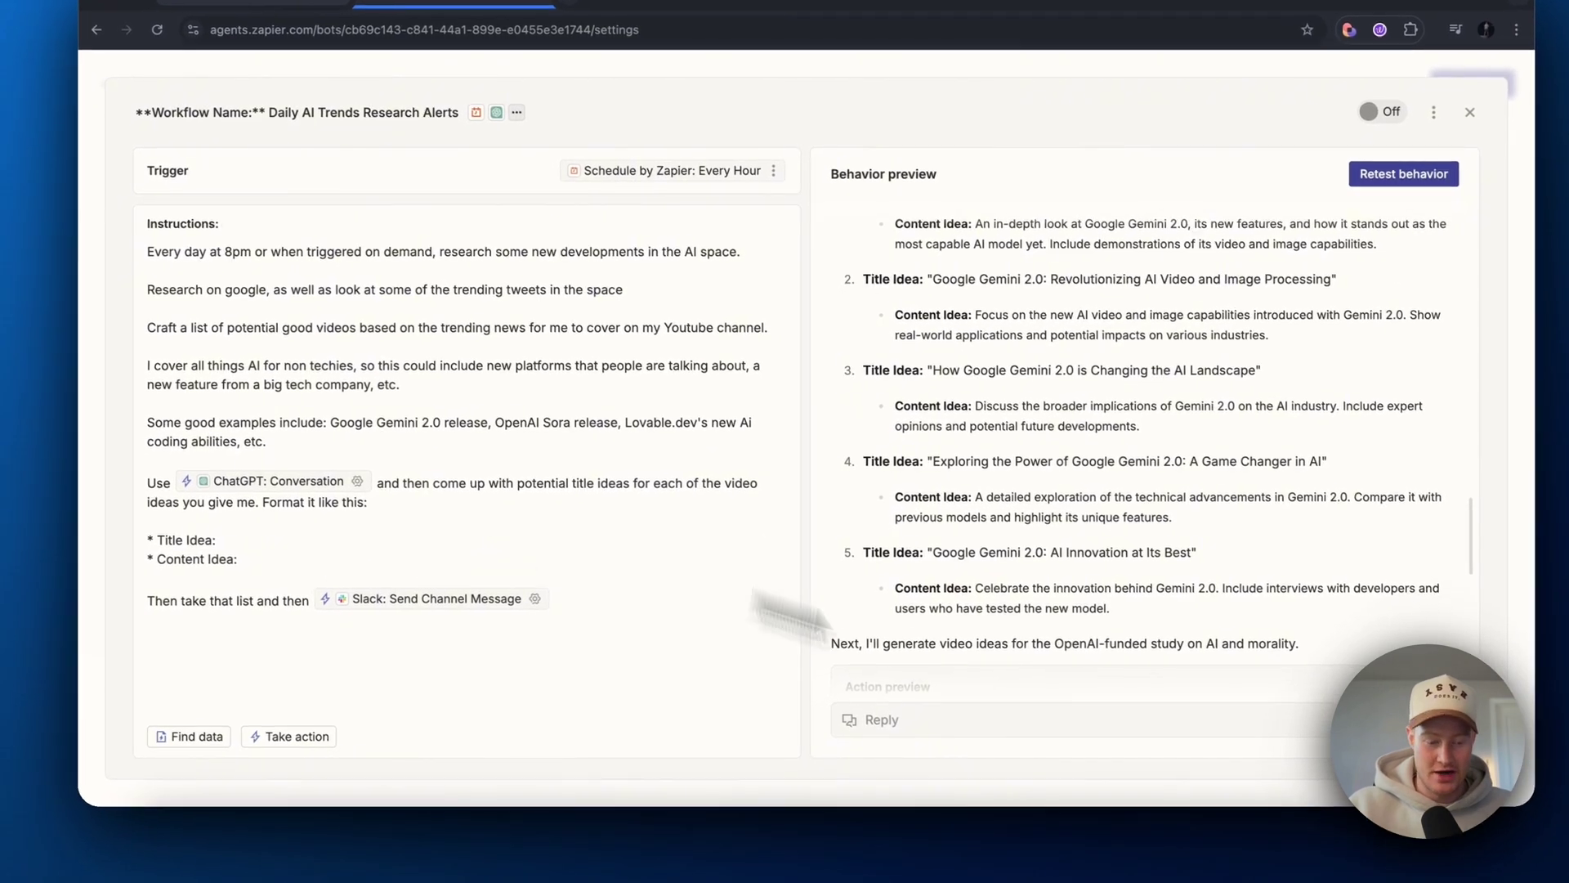
Step: Add and save a line asking for every video's ideas in just one prompt to ChatGPT
{"action": "left_click", "coordinate": [374, 543]}
{"action": "key", "text": "Return"}
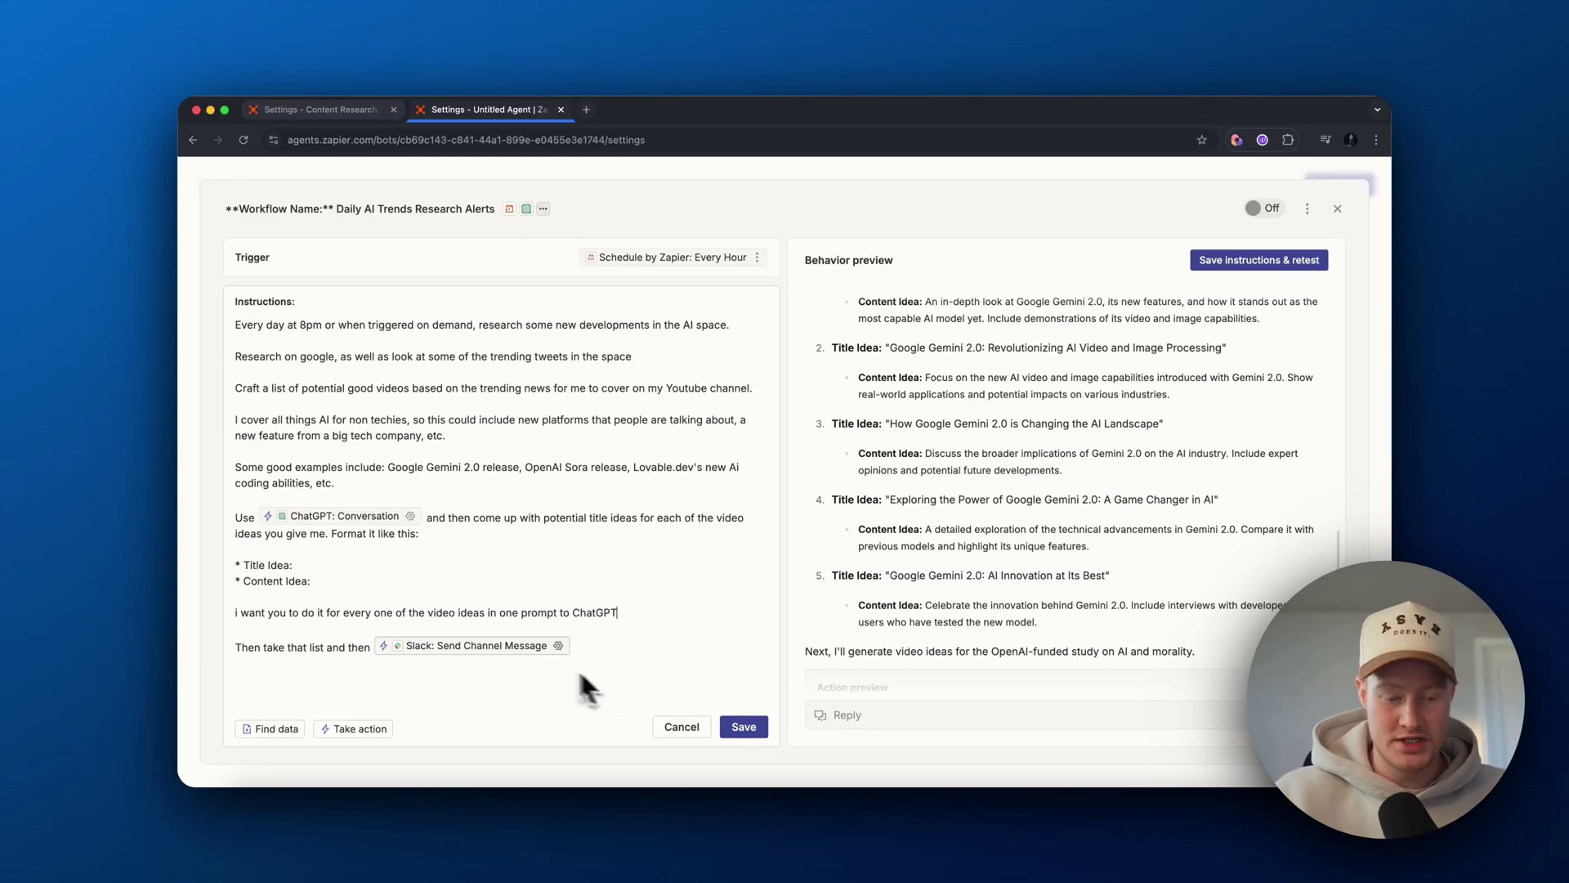
{"action": "left_click", "coordinate": [512, 613]}
{"action": "type", "text": "just"}
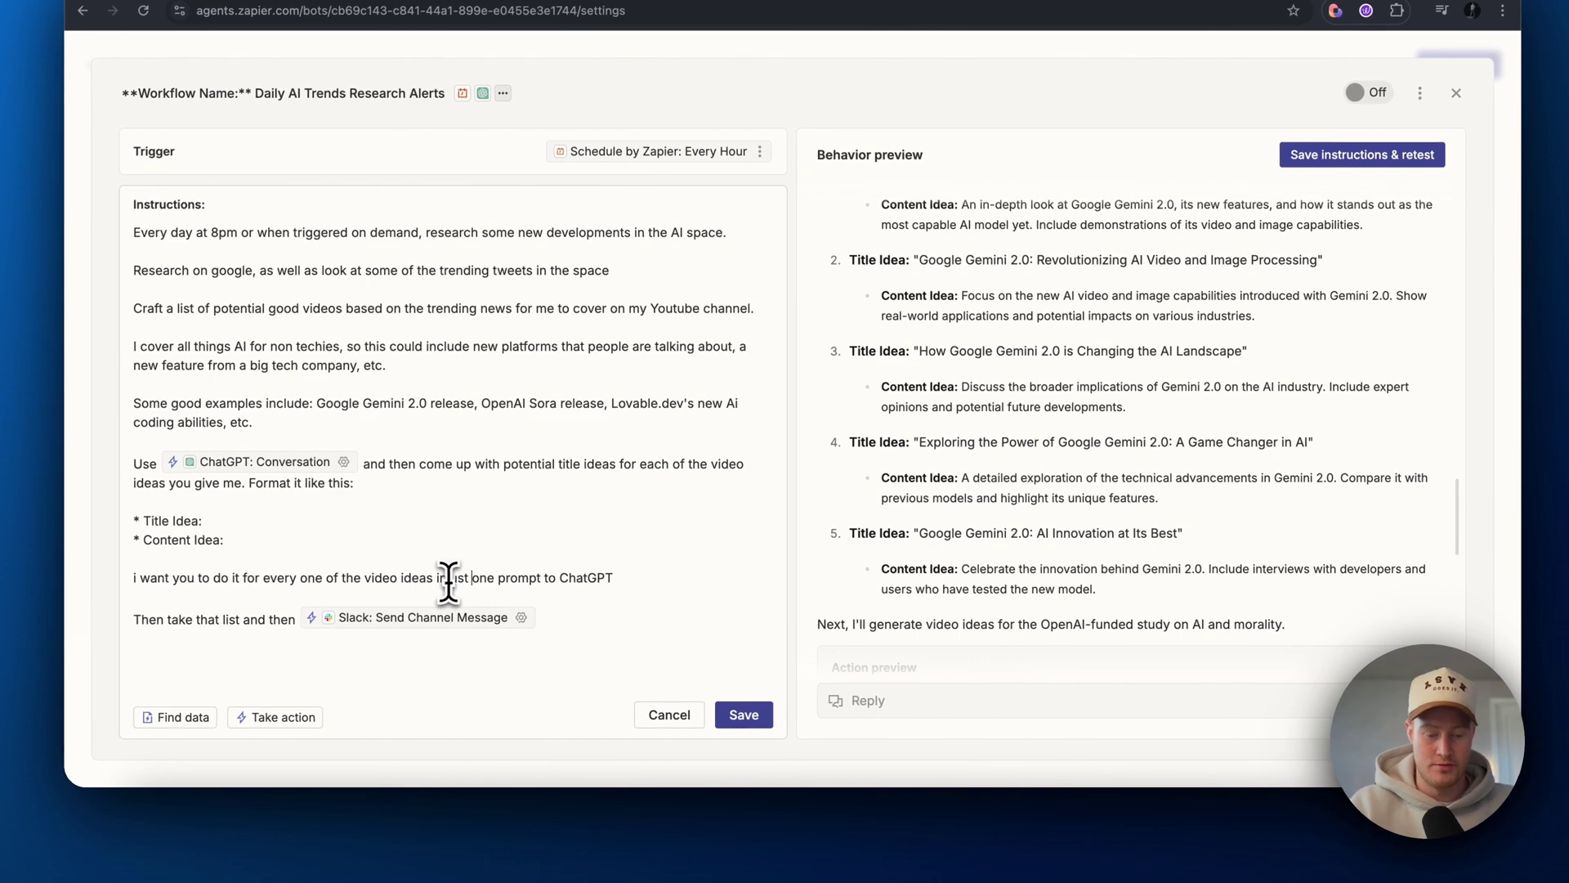
{"action": "left_click", "coordinate": [447, 578]}
{"action": "left_click", "coordinate": [744, 715]}
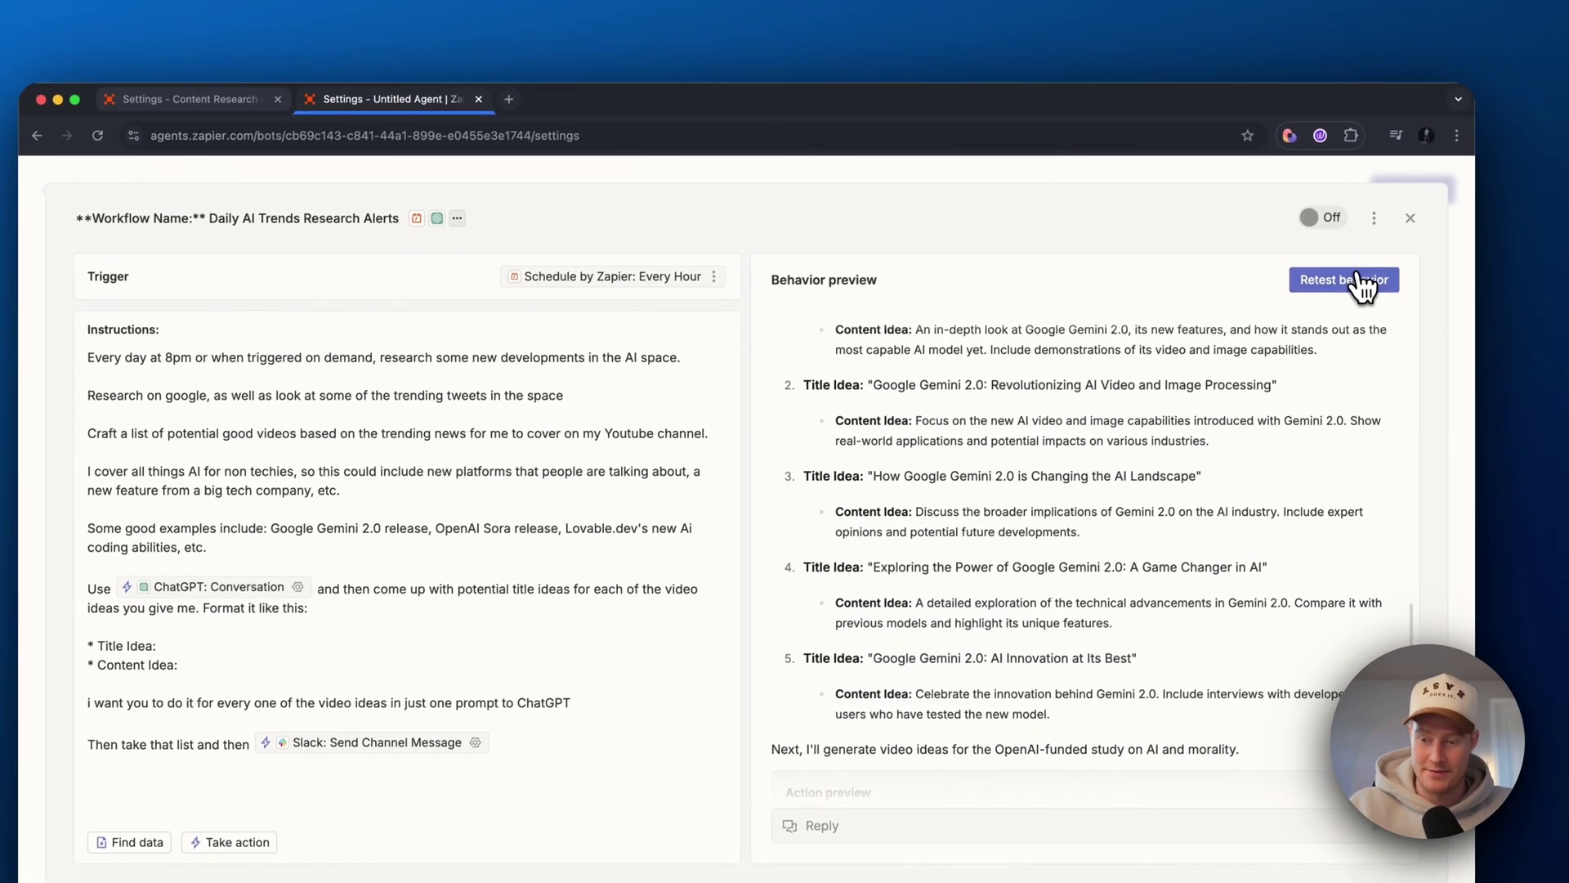
Step: Retest the behavior and review the generated title ideas, starting with Gemini 2.0
{"action": "left_click", "coordinate": [1359, 282]}
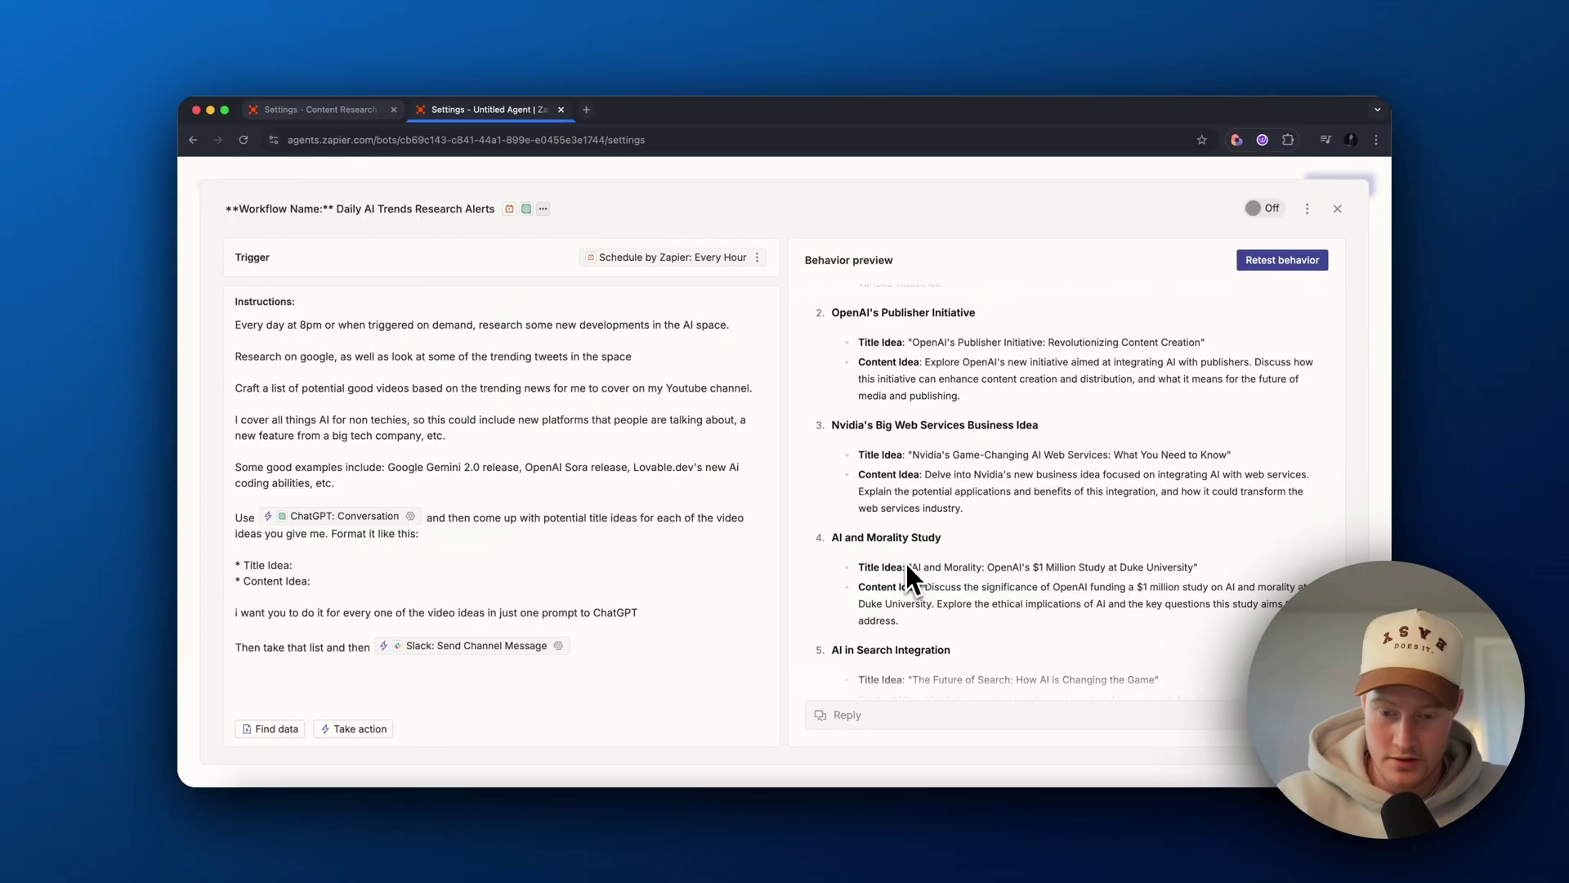
{"action": "scroll", "coordinate": [889, 597], "scroll_direction": "up", "scroll_amount": 5}
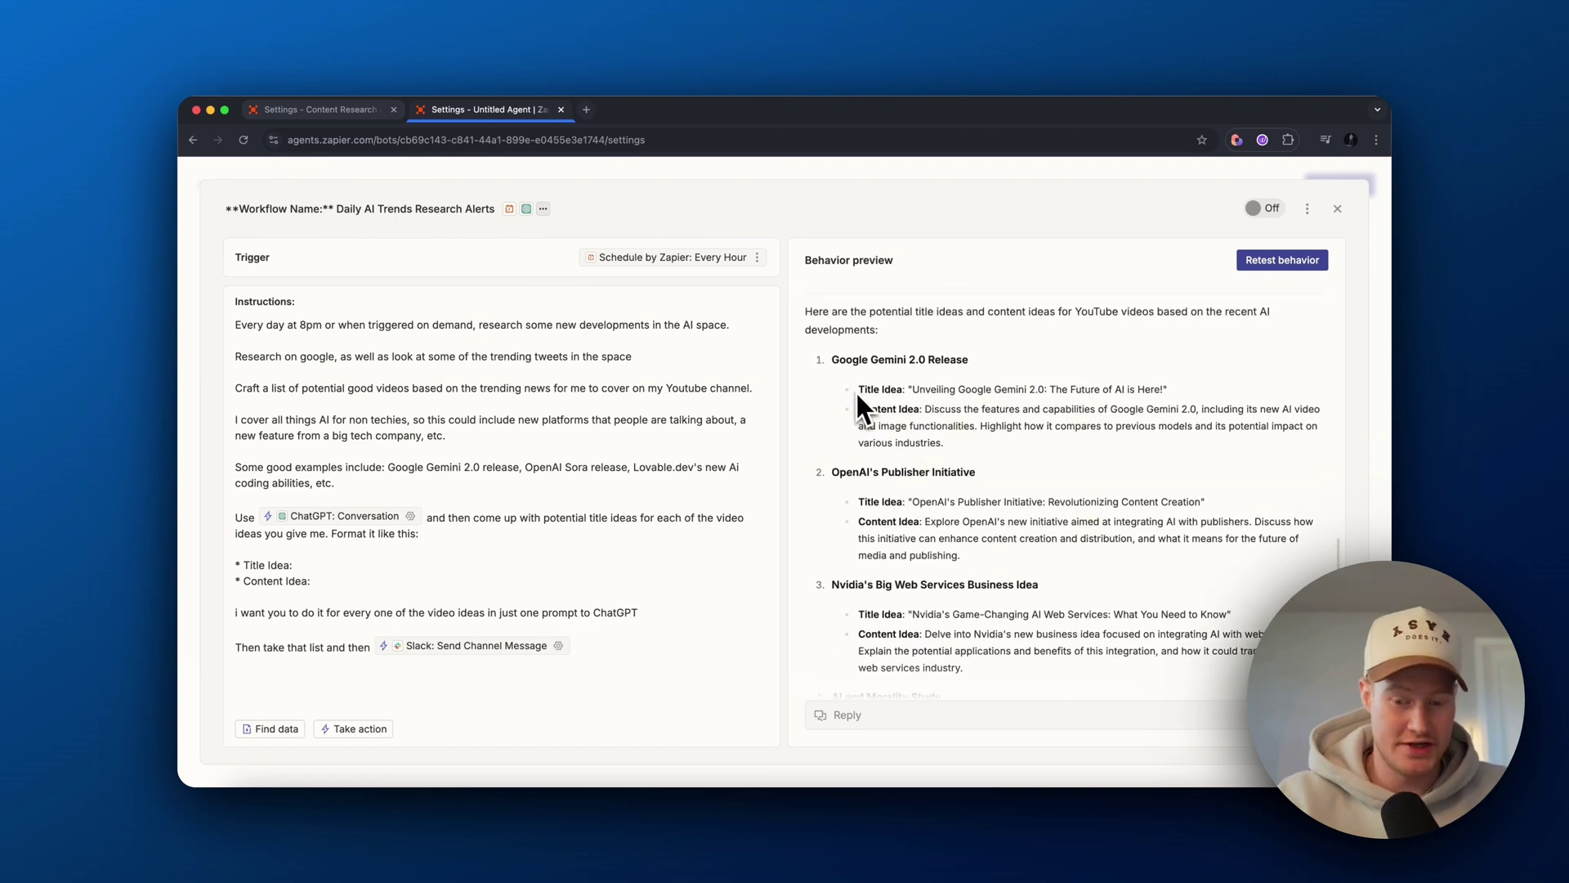
{"action": "left_click_drag", "start_coordinate": [856, 390], "coordinate": [1188, 406]}
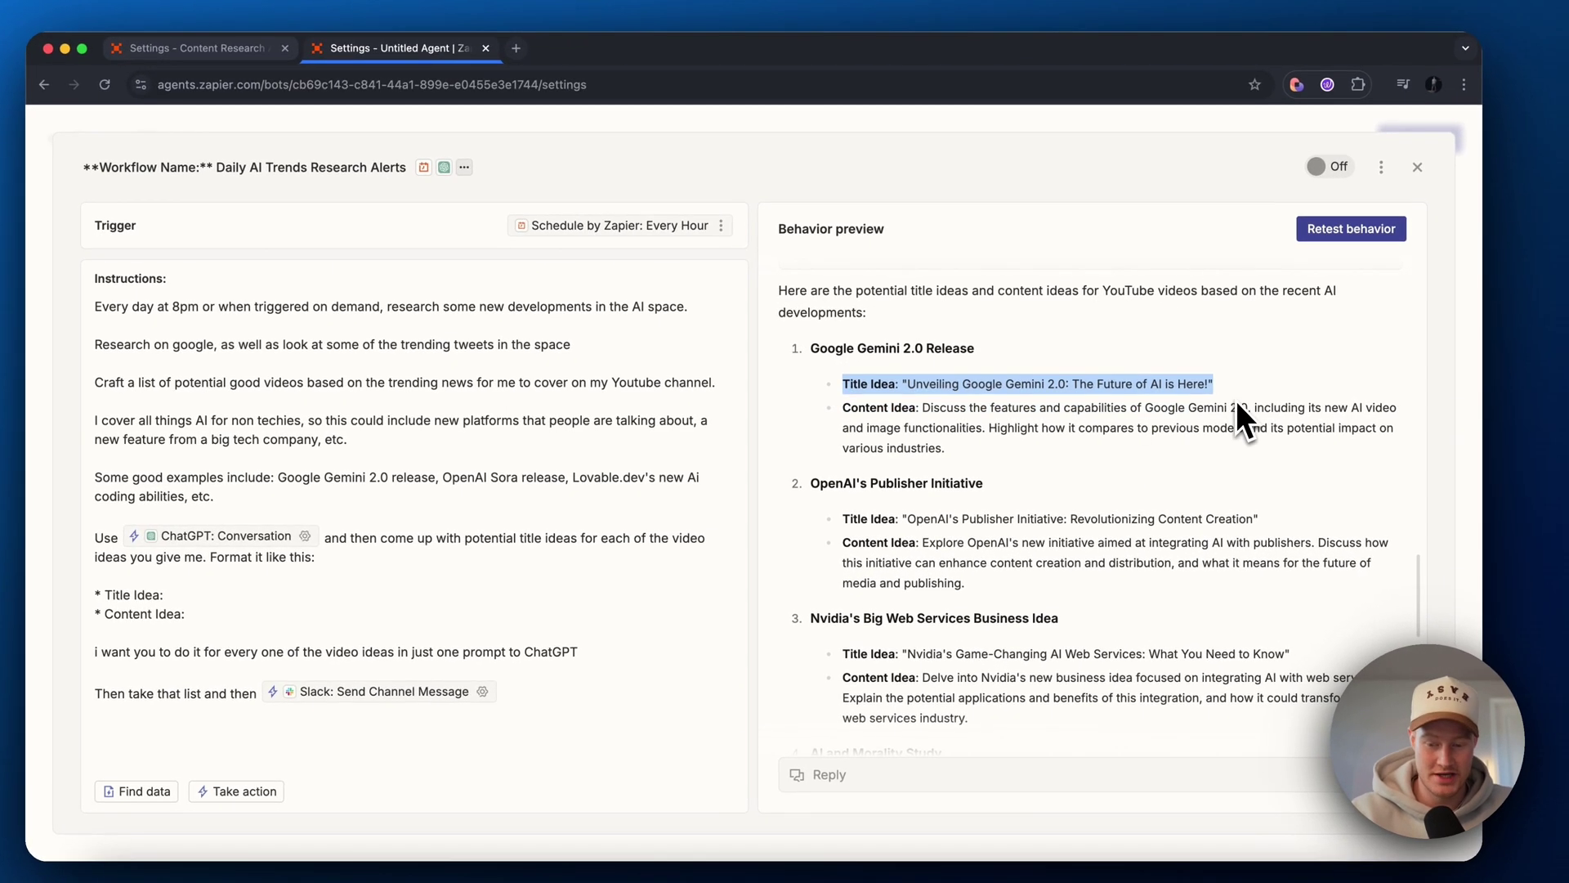
{"action": "left_click", "coordinate": [998, 421]}
{"action": "scroll", "coordinate": [915, 464], "scroll_direction": "down", "scroll_amount": 8}
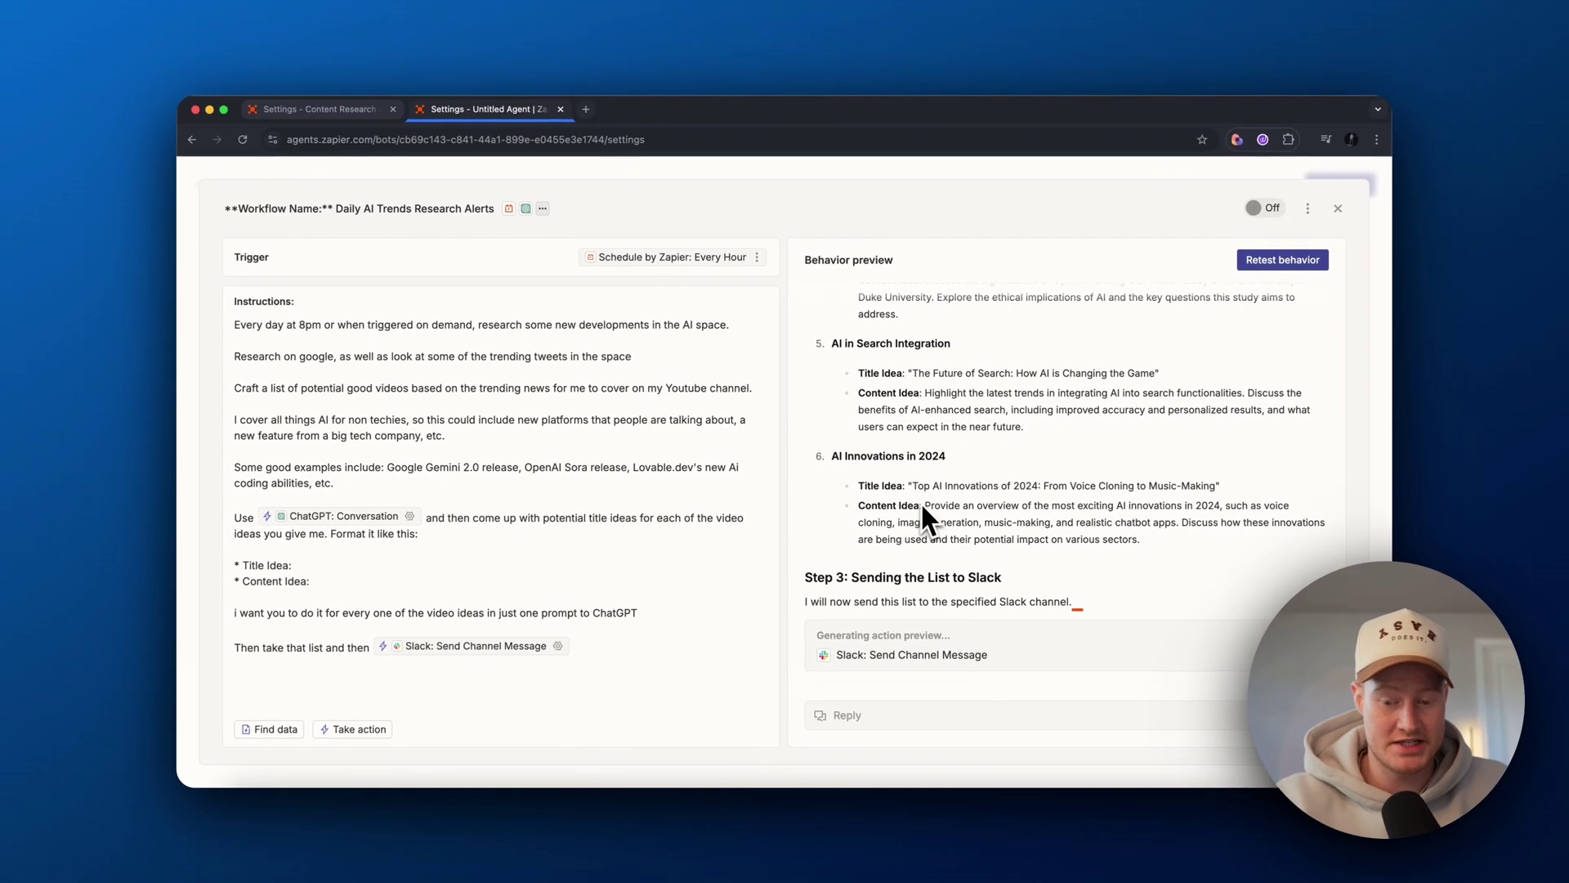
{"action": "scroll", "coordinate": [981, 531], "scroll_direction": "down", "scroll_amount": 1}
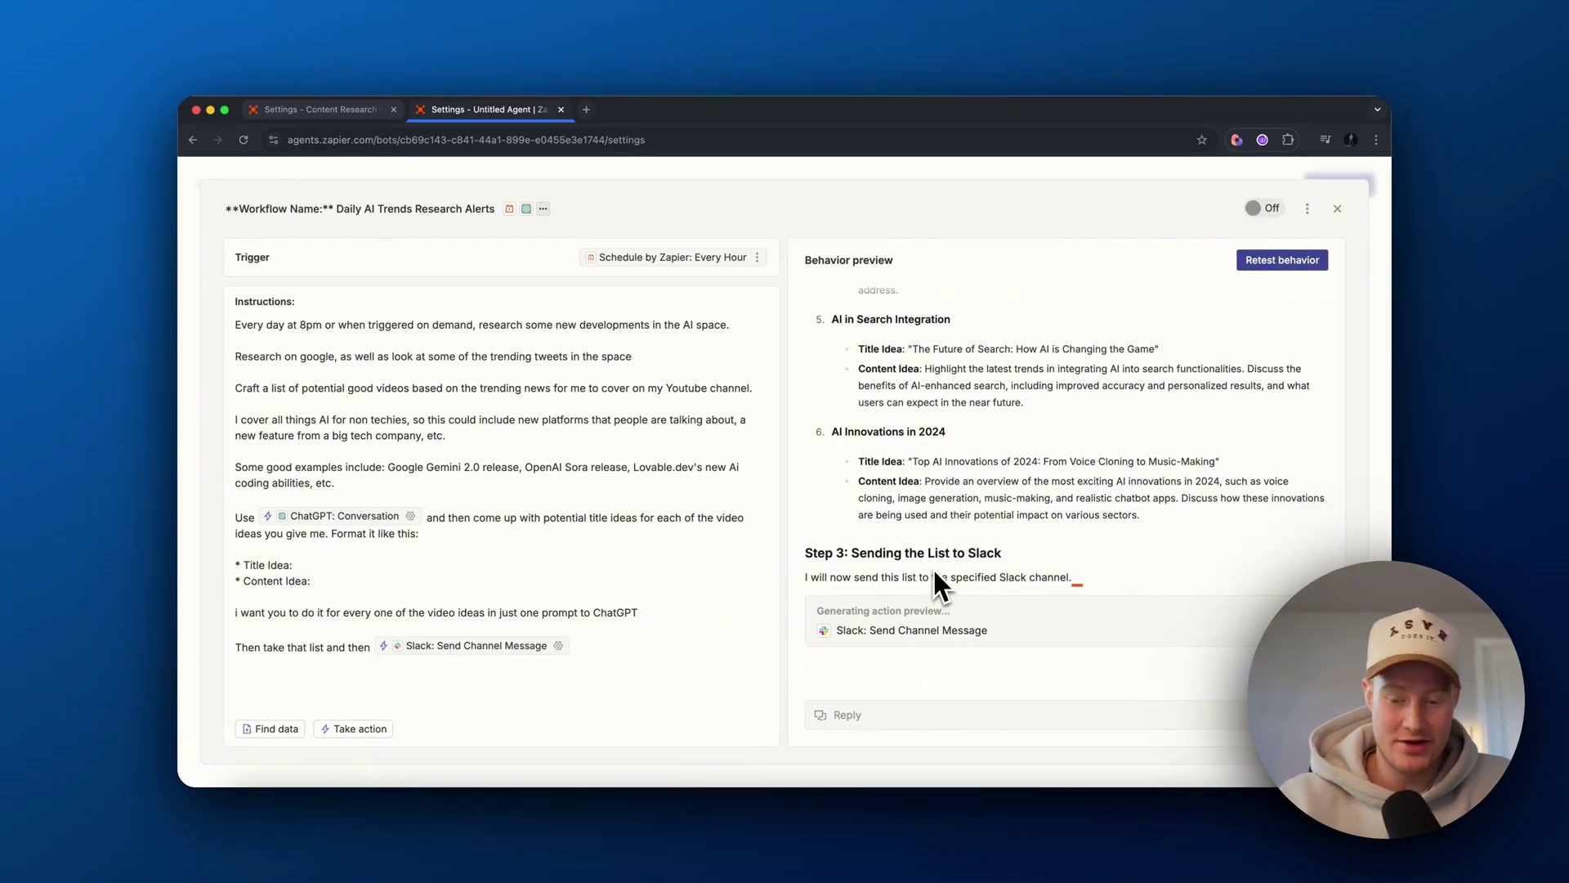
Step: Check the Slack post listing each AI topic with its Title Idea and Content Idea
{"action": "key", "text": "super+Tab"}
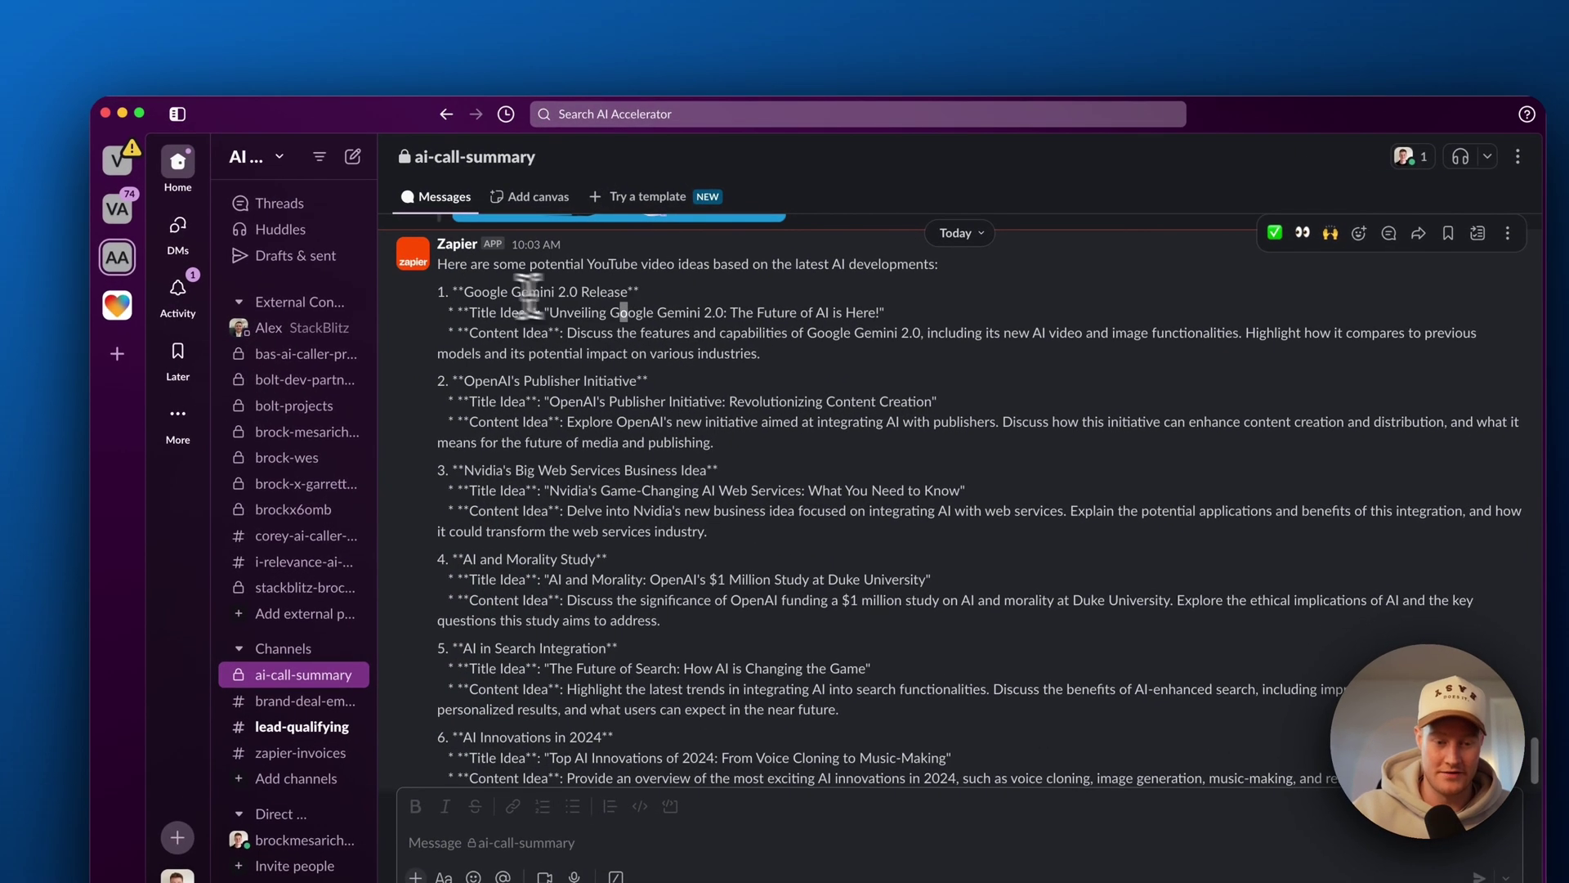
{"action": "left_click_drag", "start_coordinate": [490, 258], "coordinate": [624, 260]}
{"action": "left_click", "coordinate": [625, 295]}
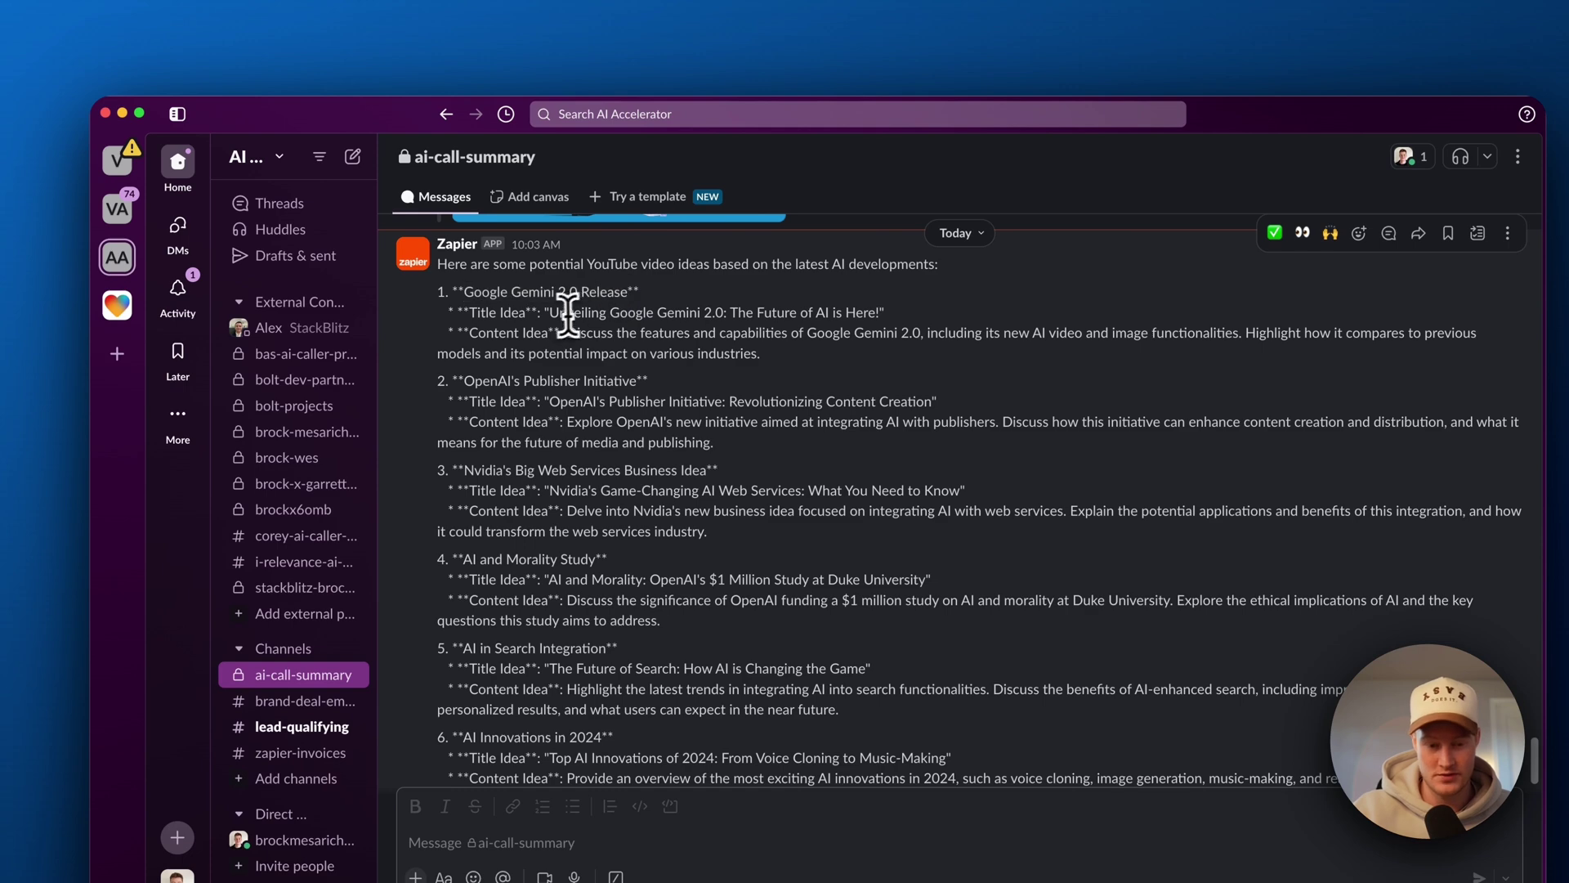
{"action": "left_click_drag", "start_coordinate": [547, 313], "coordinate": [813, 312]}
{"action": "left_click", "coordinate": [646, 360]}
{"action": "left_click_drag", "start_coordinate": [570, 333], "coordinate": [736, 384]}
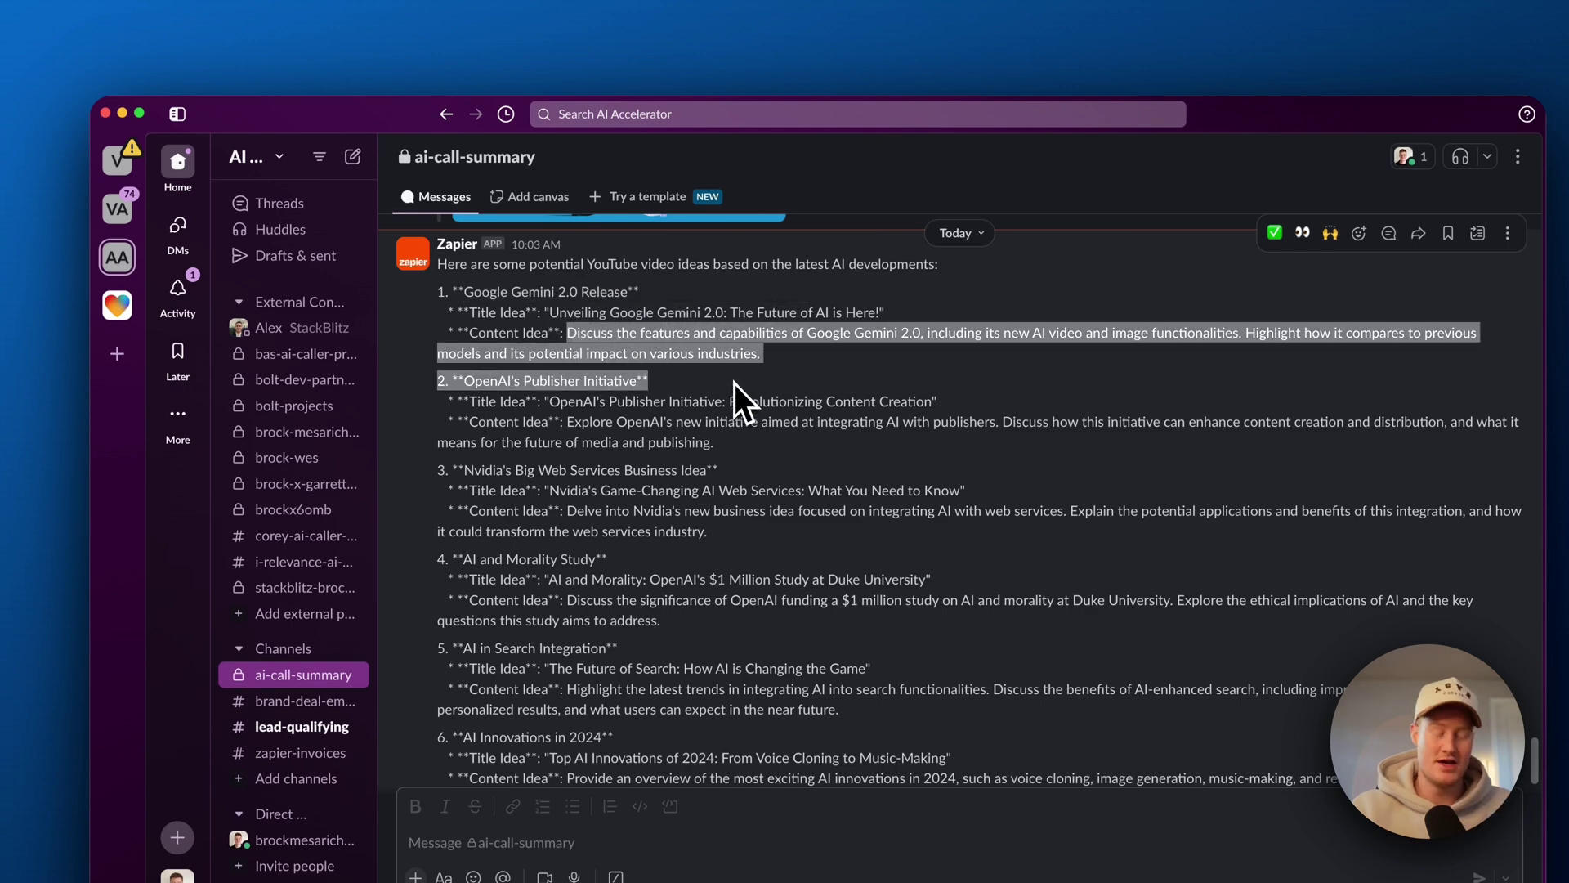
{"action": "key", "text": "super+Tab"}
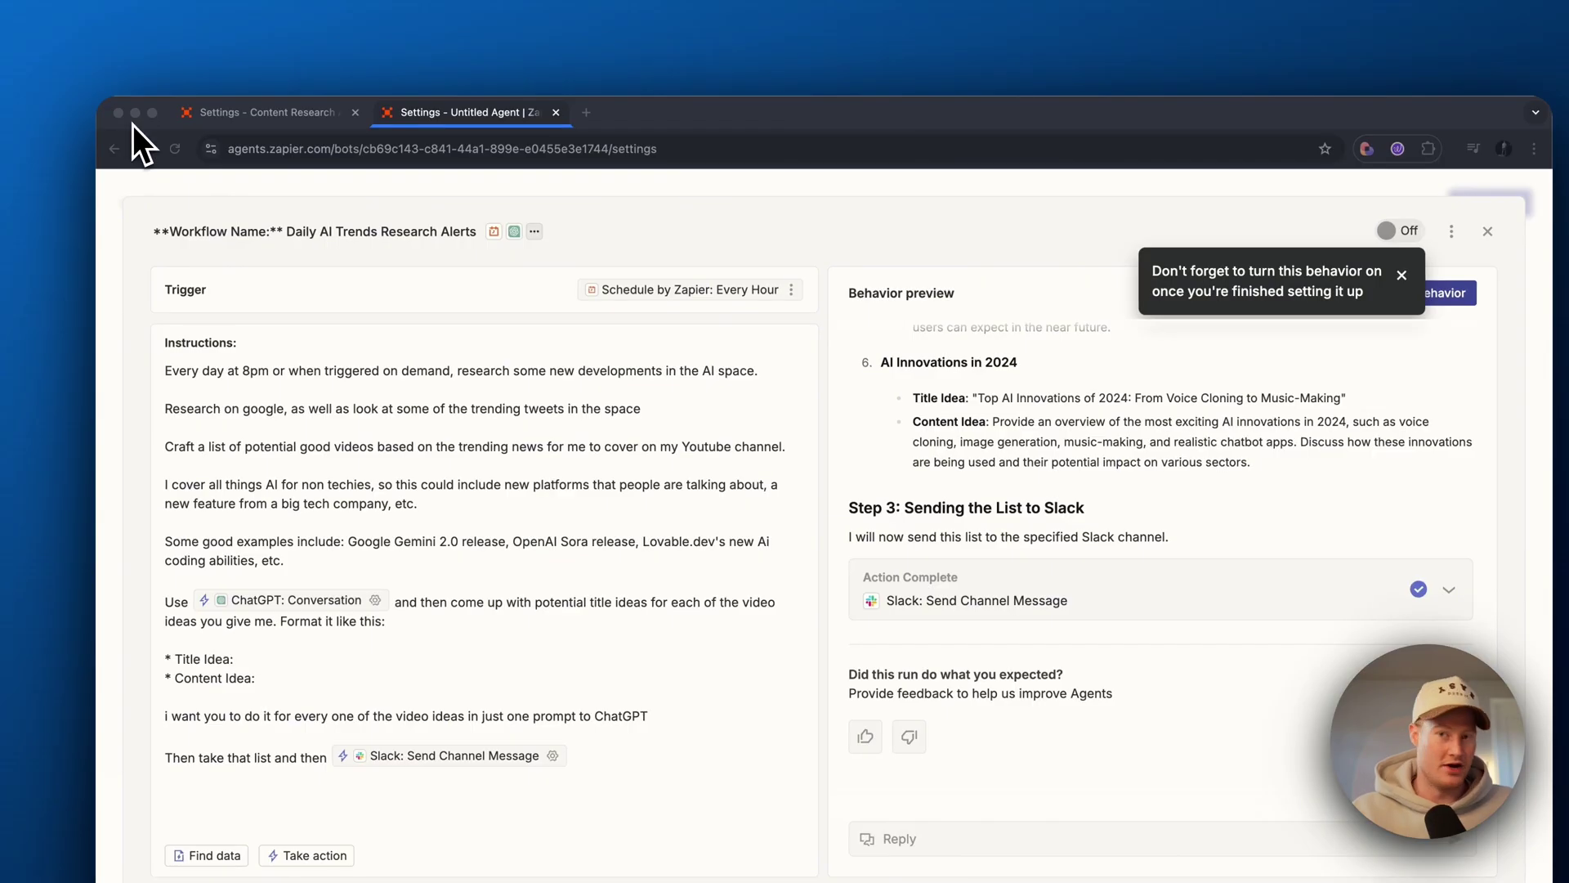